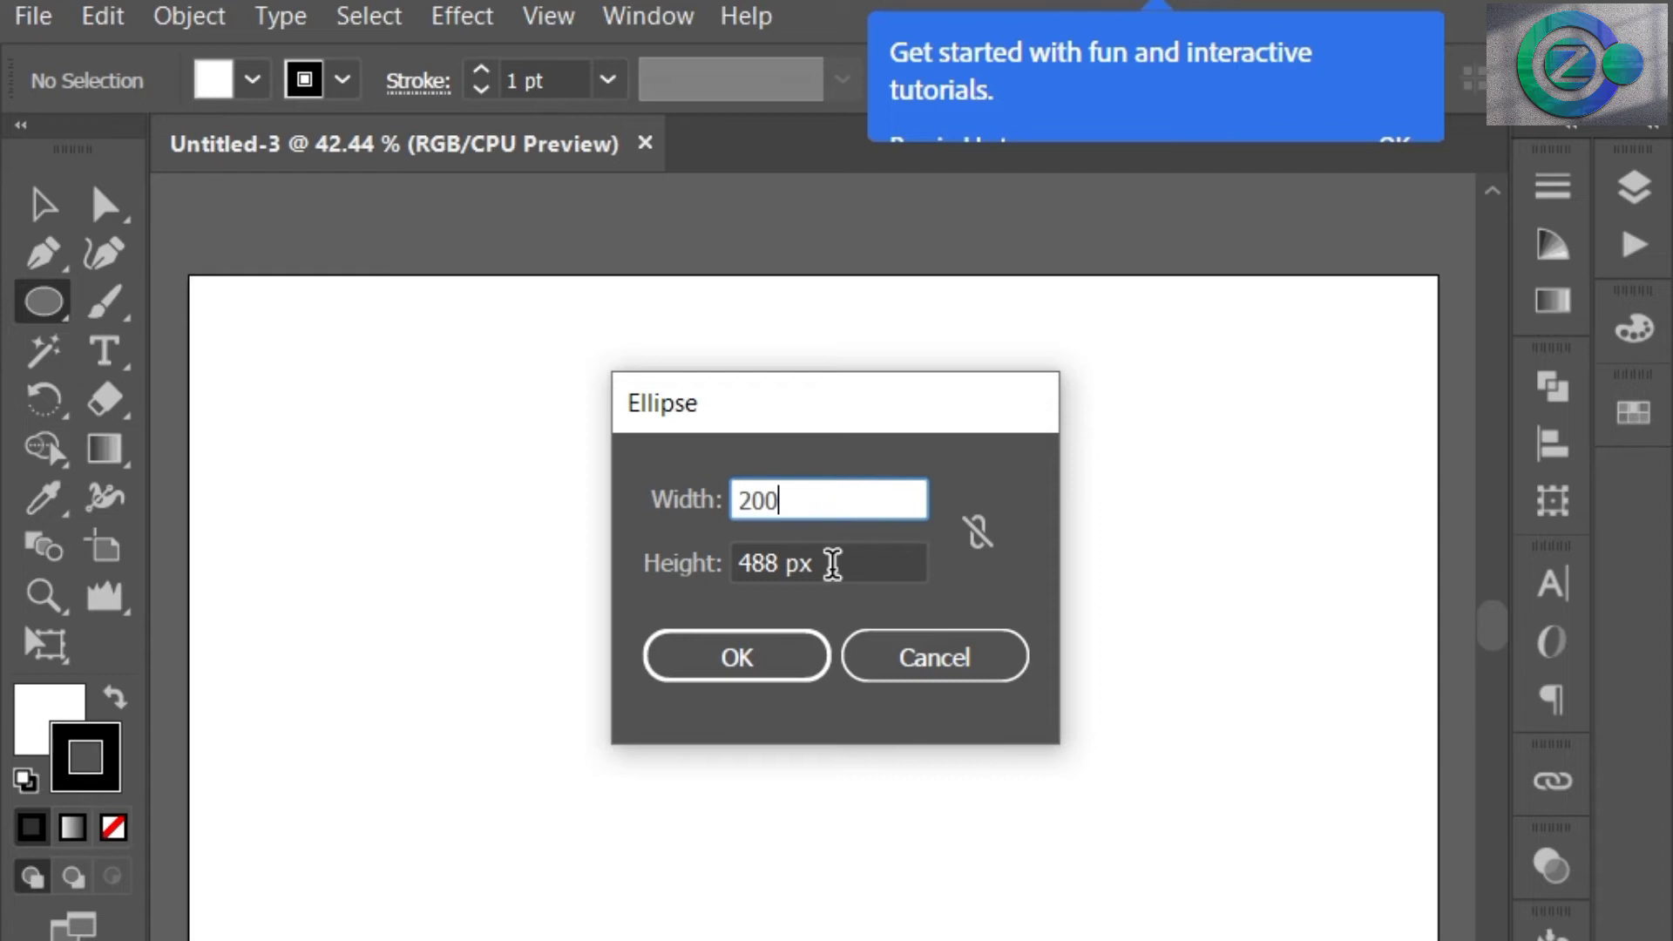
# - Create a 200 by 200 px circle on the artboard
pyautogui.click(832, 564)
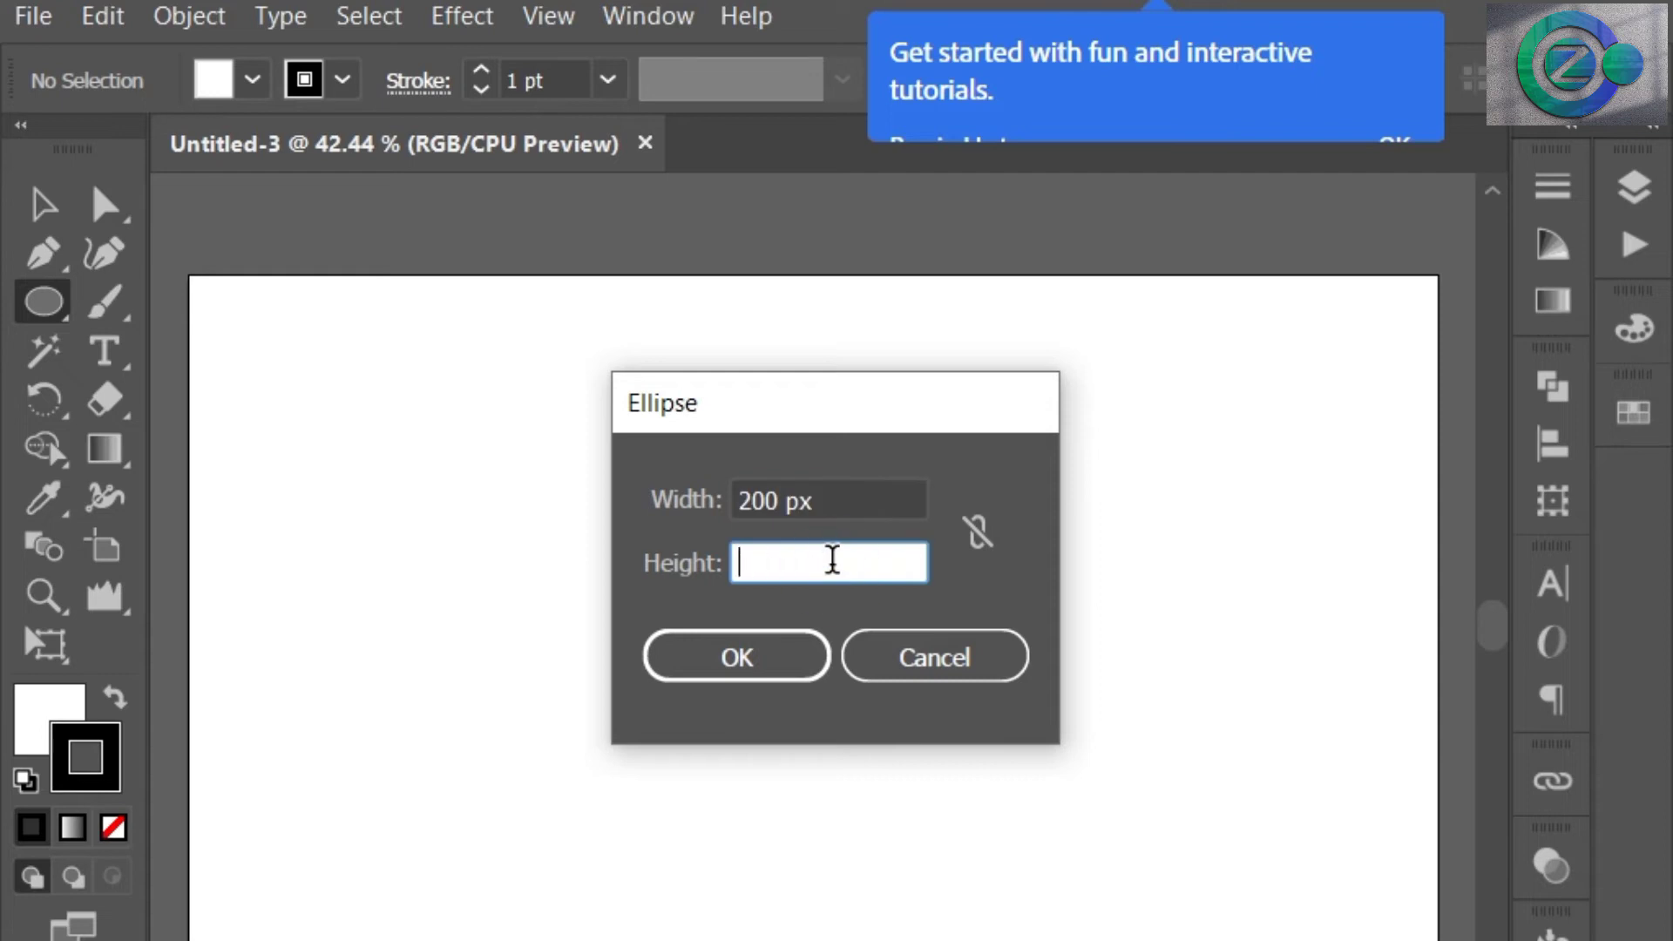
pyautogui.write('2000')
pyautogui.press('BackSpace')
pyautogui.click(767, 657)
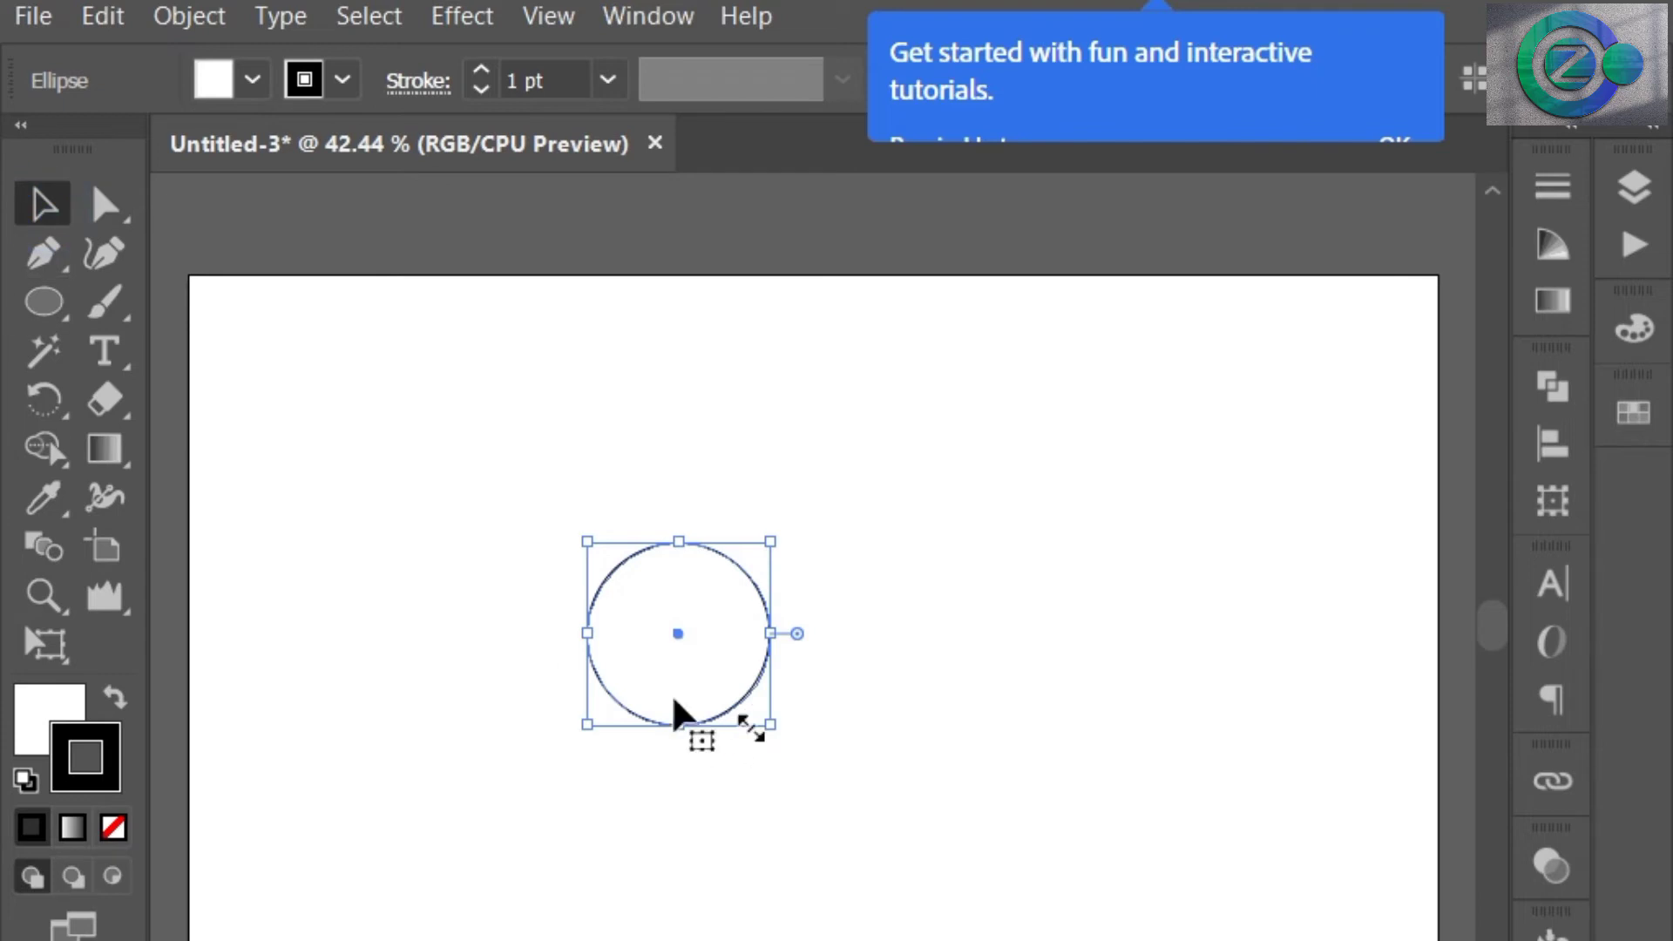
# - Remove the circle's stroke and fill it with near-black 020202
pyautogui.click(113, 827)
pyautogui.click(56, 730)
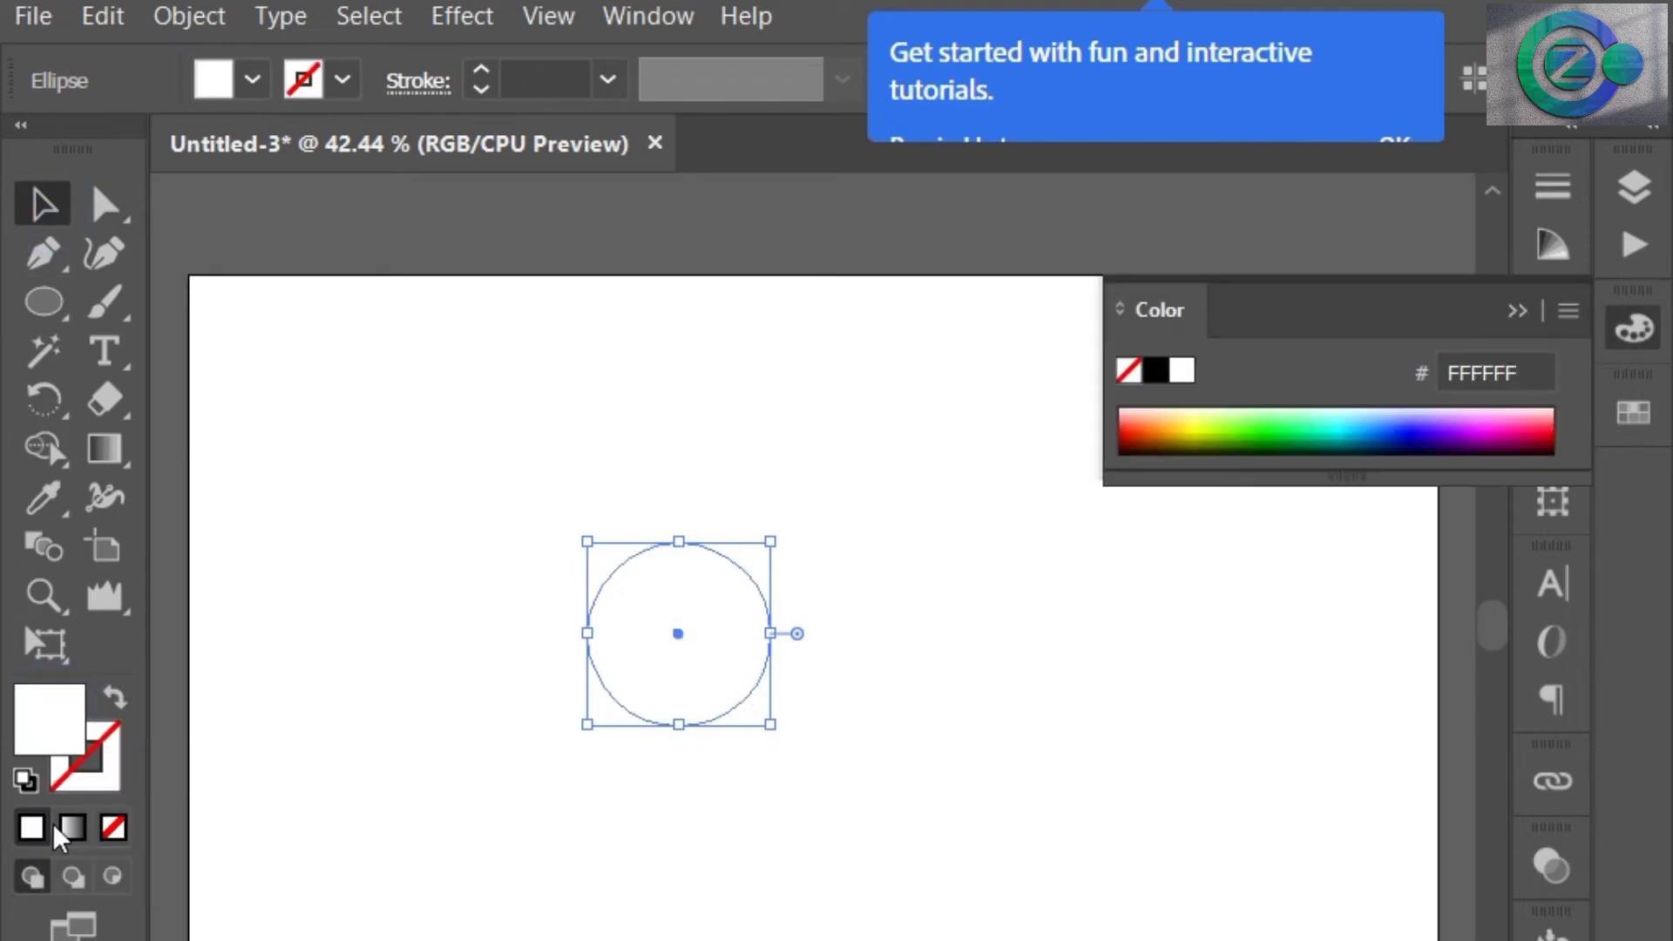
pyautogui.doubleClick(70, 734)
pyautogui.moveTo(617, 718); pyautogui.dragTo(301, 788)
pyautogui.click(1269, 287)
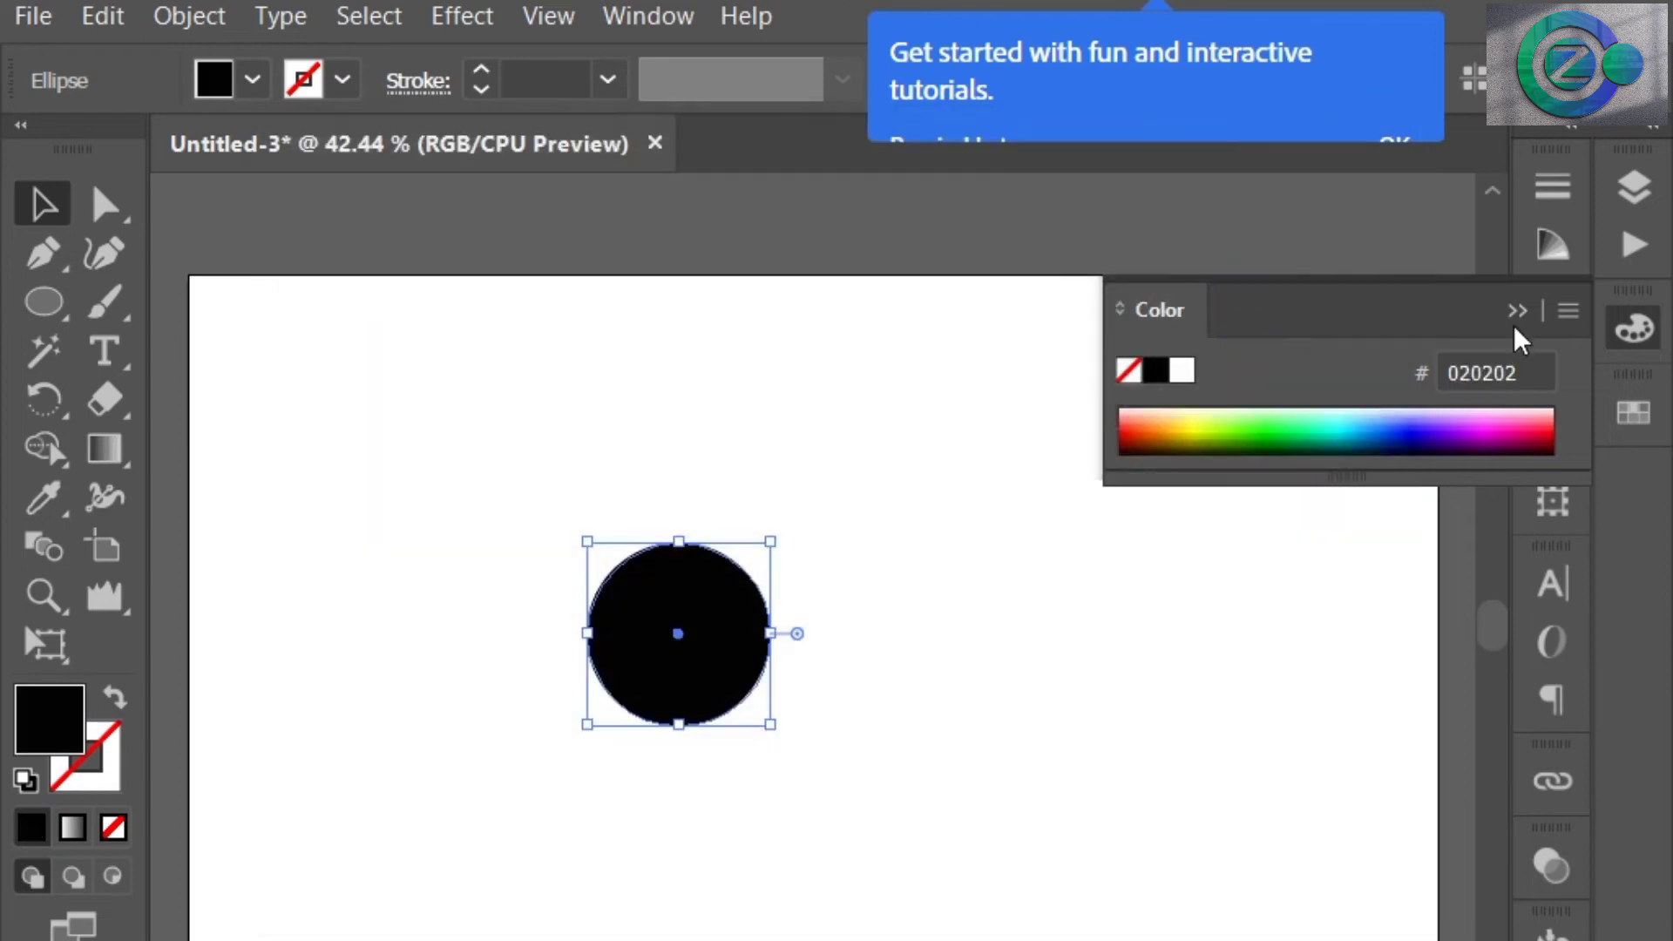
# - Enlarge the black circle proportionally to more than twice its size and reposition it left of the artboard's centre
pyautogui.moveTo(771, 724); pyautogui.dragTo(994, 940)
pyautogui.moveTo(796, 759); pyautogui.dragTo(763, 601)
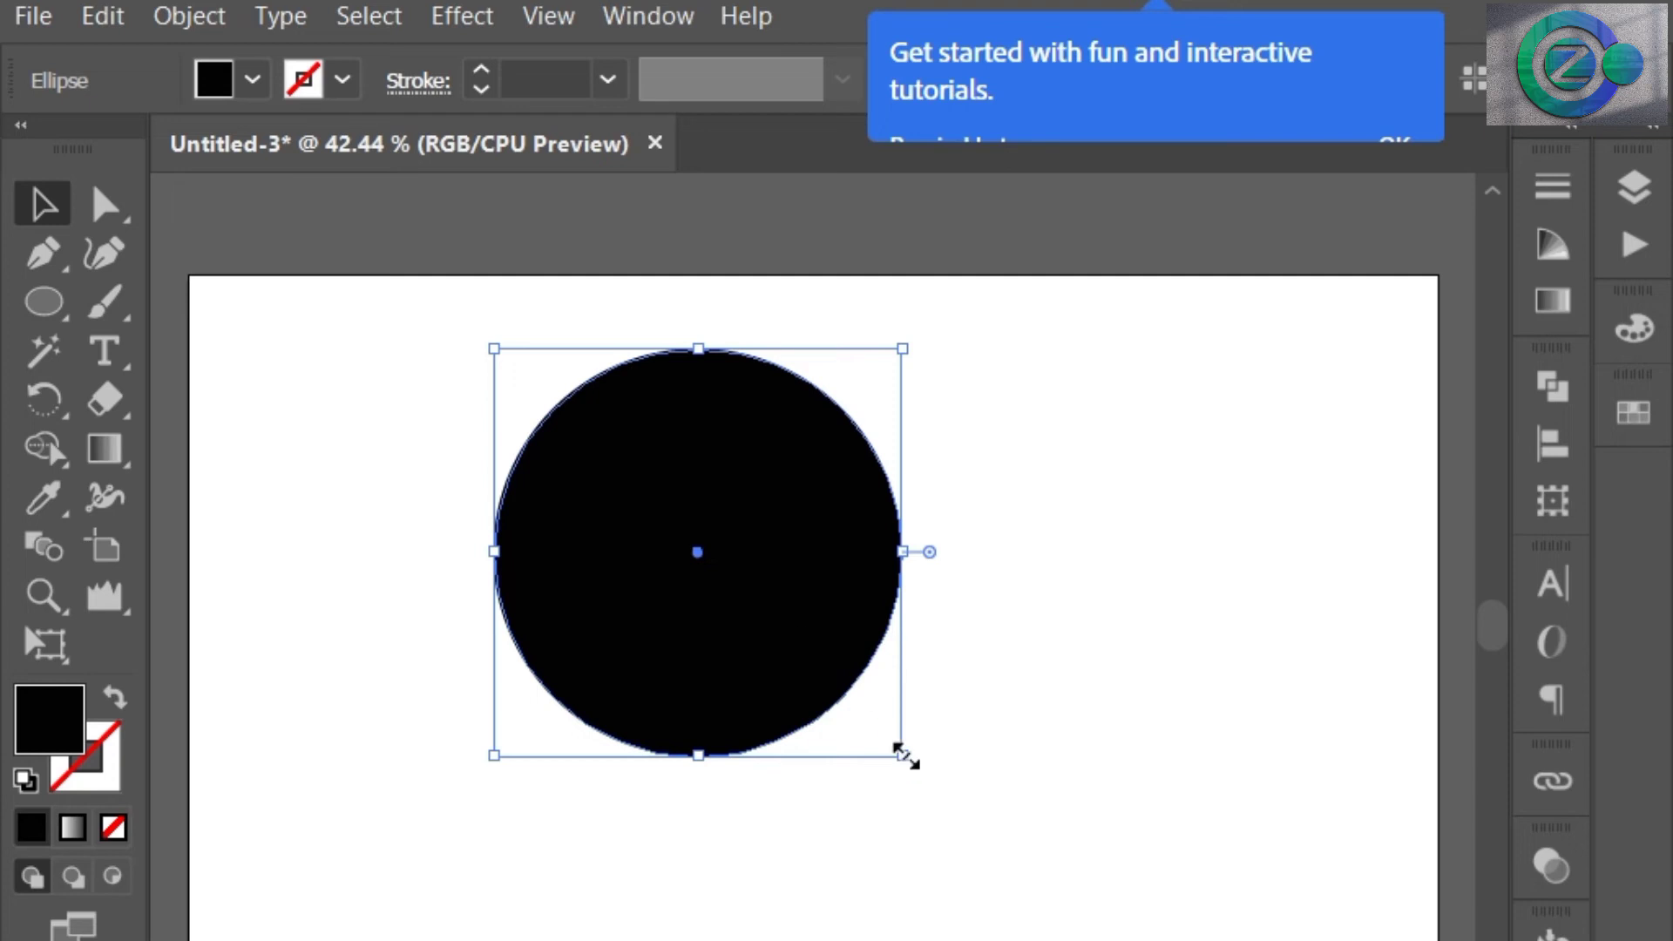
pyautogui.moveTo(696, 549); pyautogui.dragTo(696, 601)
pyautogui.click(1067, 600)
# - Duplicate the black circle, scale the copy proportionally to about two thirds, and centre it inside the original
pyautogui.click(742, 637)
pyautogui.hotkey('ctrl', 'c')
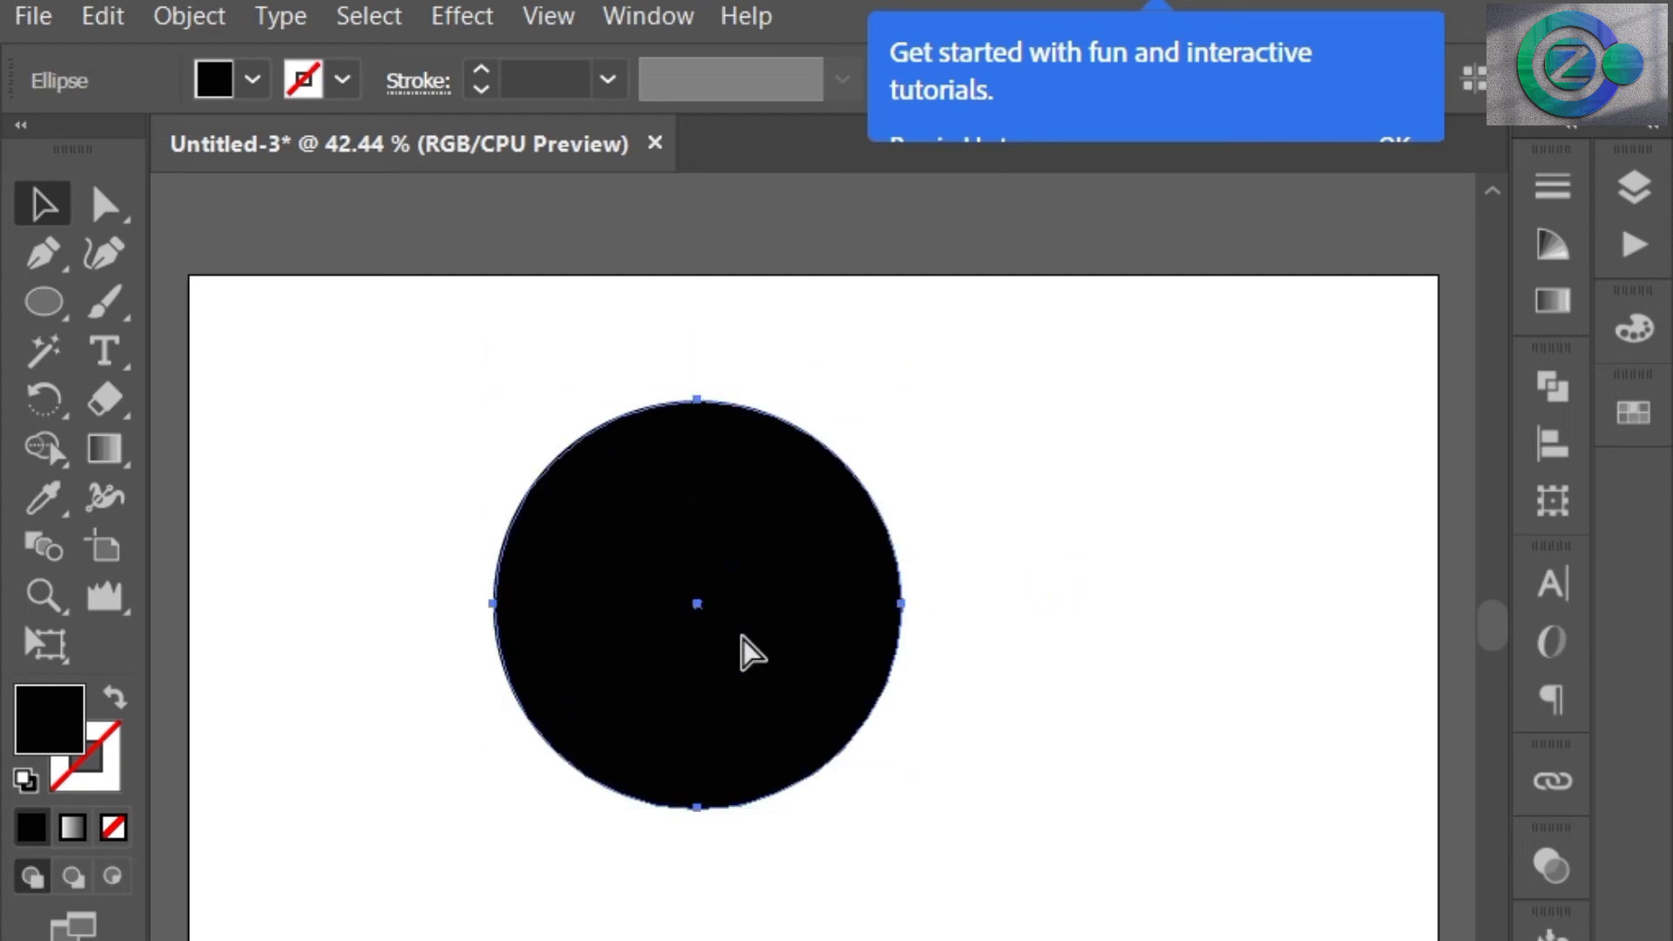
pyautogui.hotkey('ctrl', 'v')
pyautogui.moveTo(809, 616); pyautogui.dragTo(873, 631)
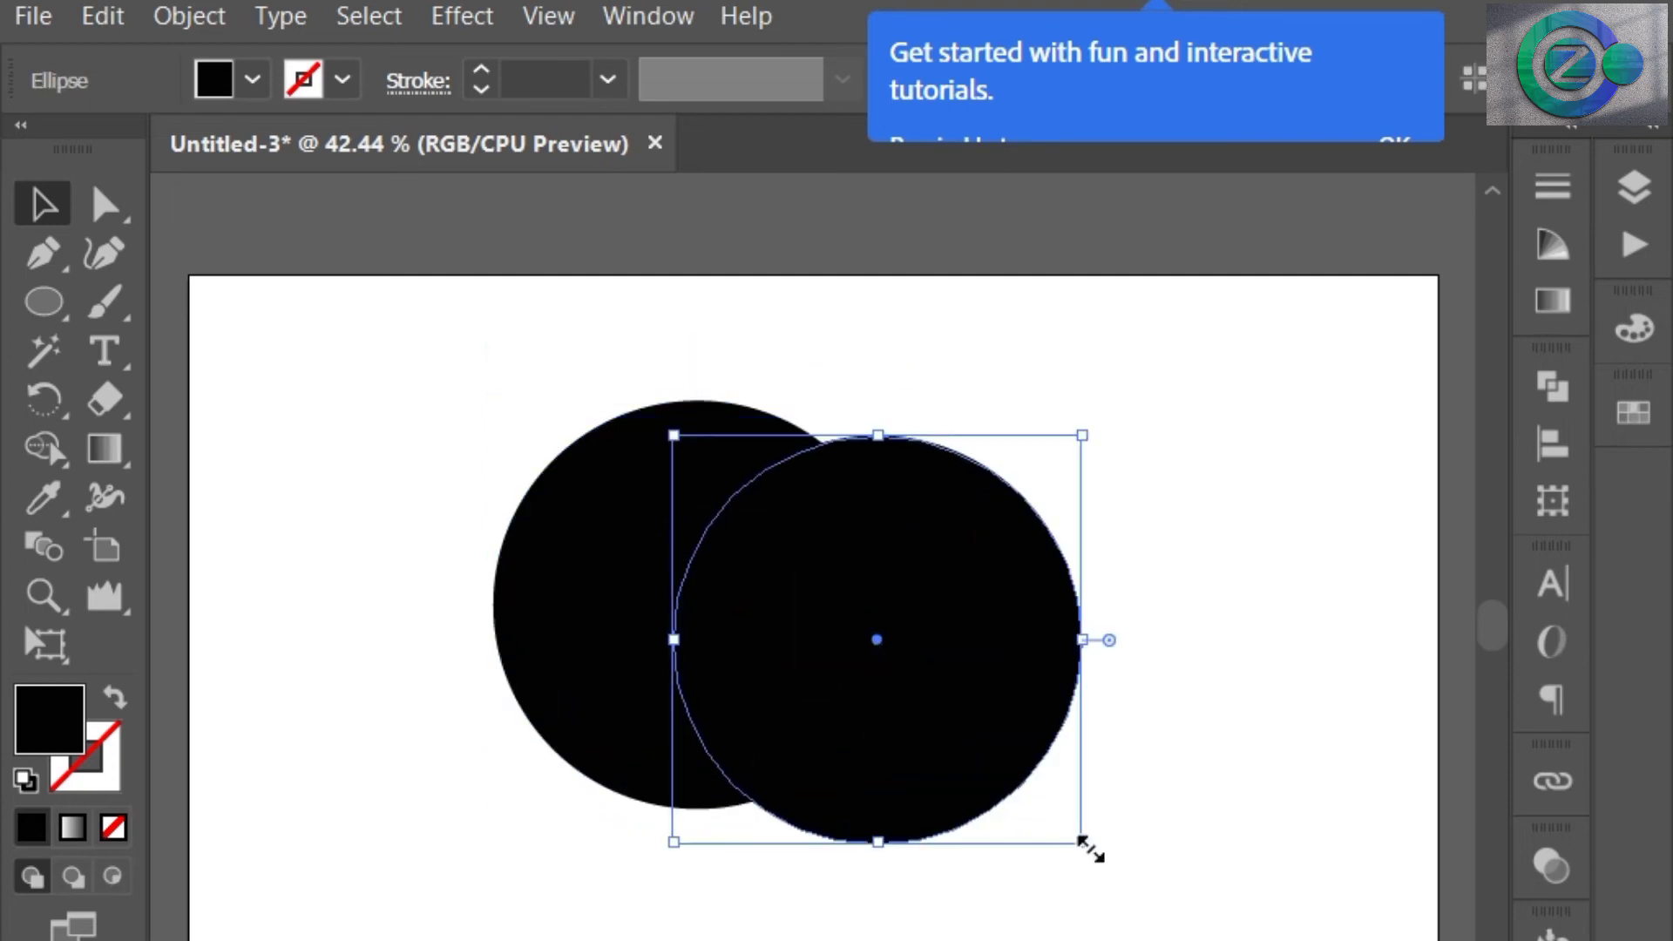
pyautogui.moveTo(1090, 847); pyautogui.dragTo(1011, 744)
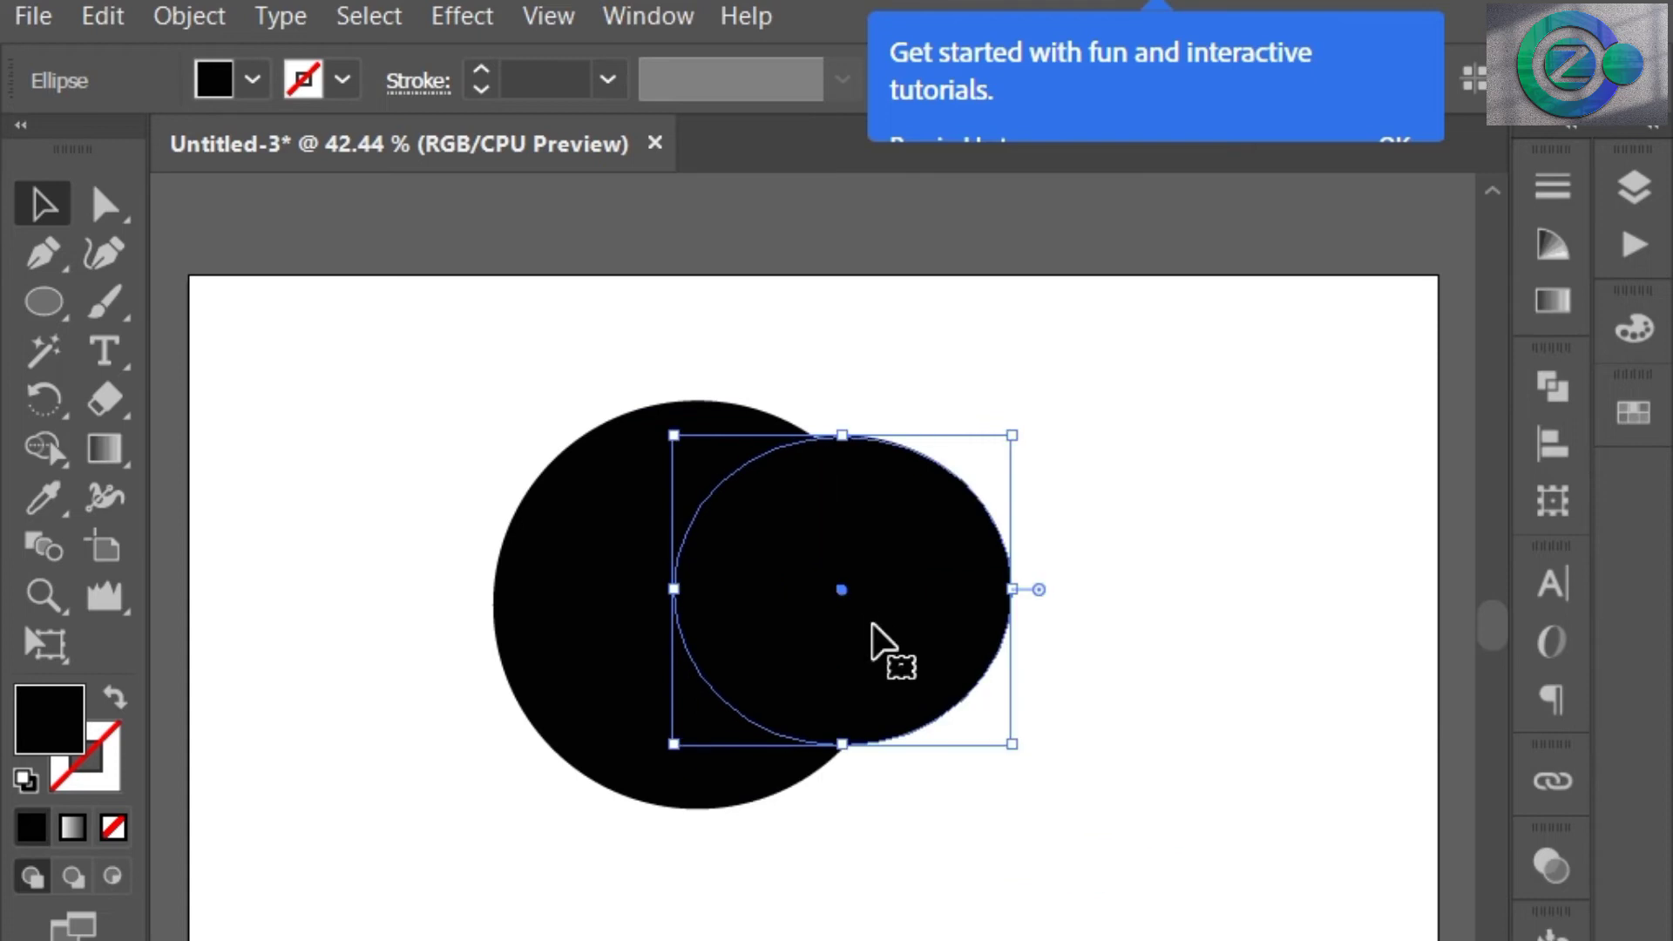
pyautogui.hotkey('ctrl', 'z')
pyautogui.moveTo(1077, 839); pyautogui.dragTo(941, 677)
pyautogui.moveTo(812, 592); pyautogui.dragTo(710, 586)
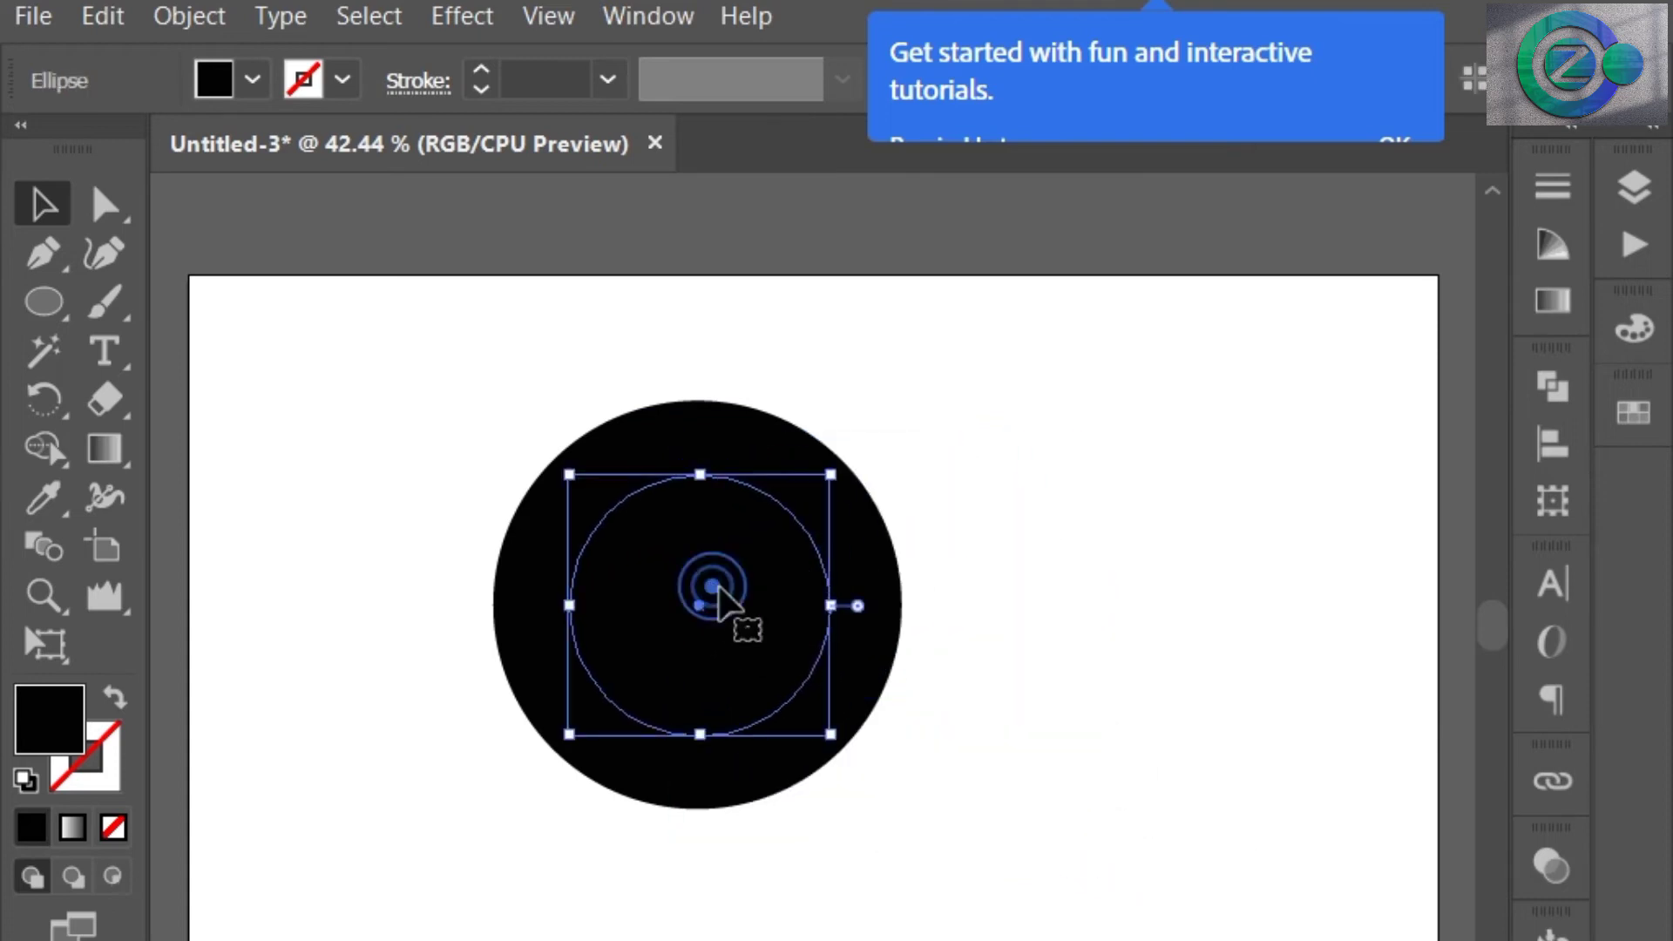
# - Separate the inner circle from the large one with Shape Builder and delete it to leave a ring
pyautogui.moveTo(366, 430); pyautogui.dragTo(979, 813)
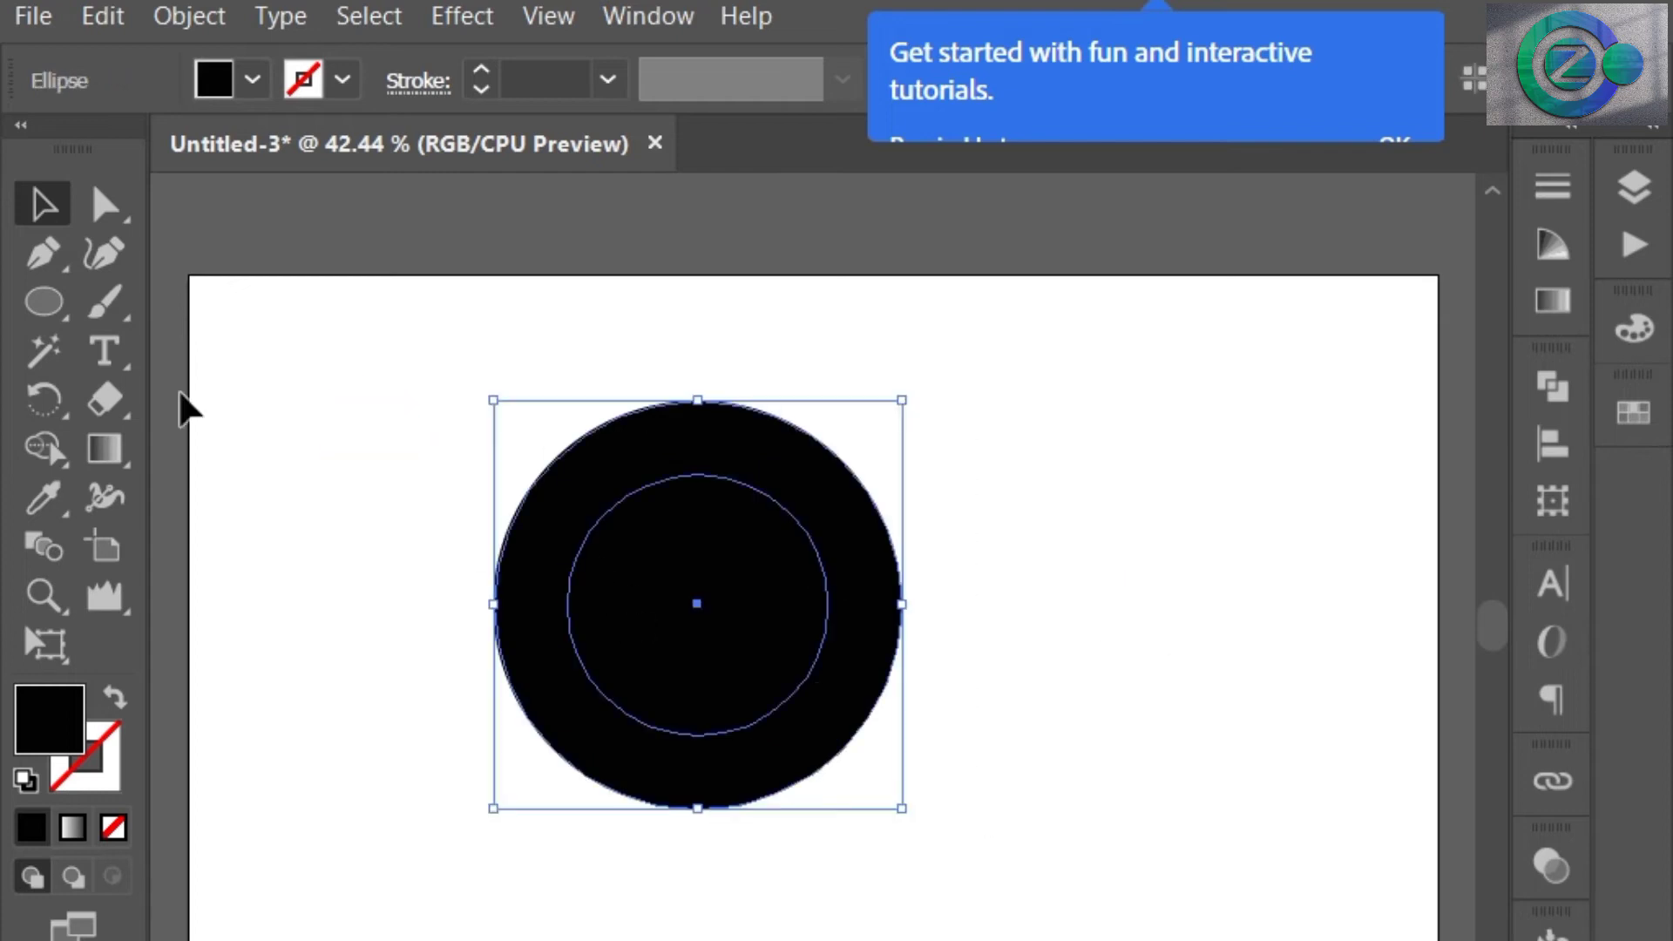
pyautogui.click(43, 449)
pyautogui.click(702, 503)
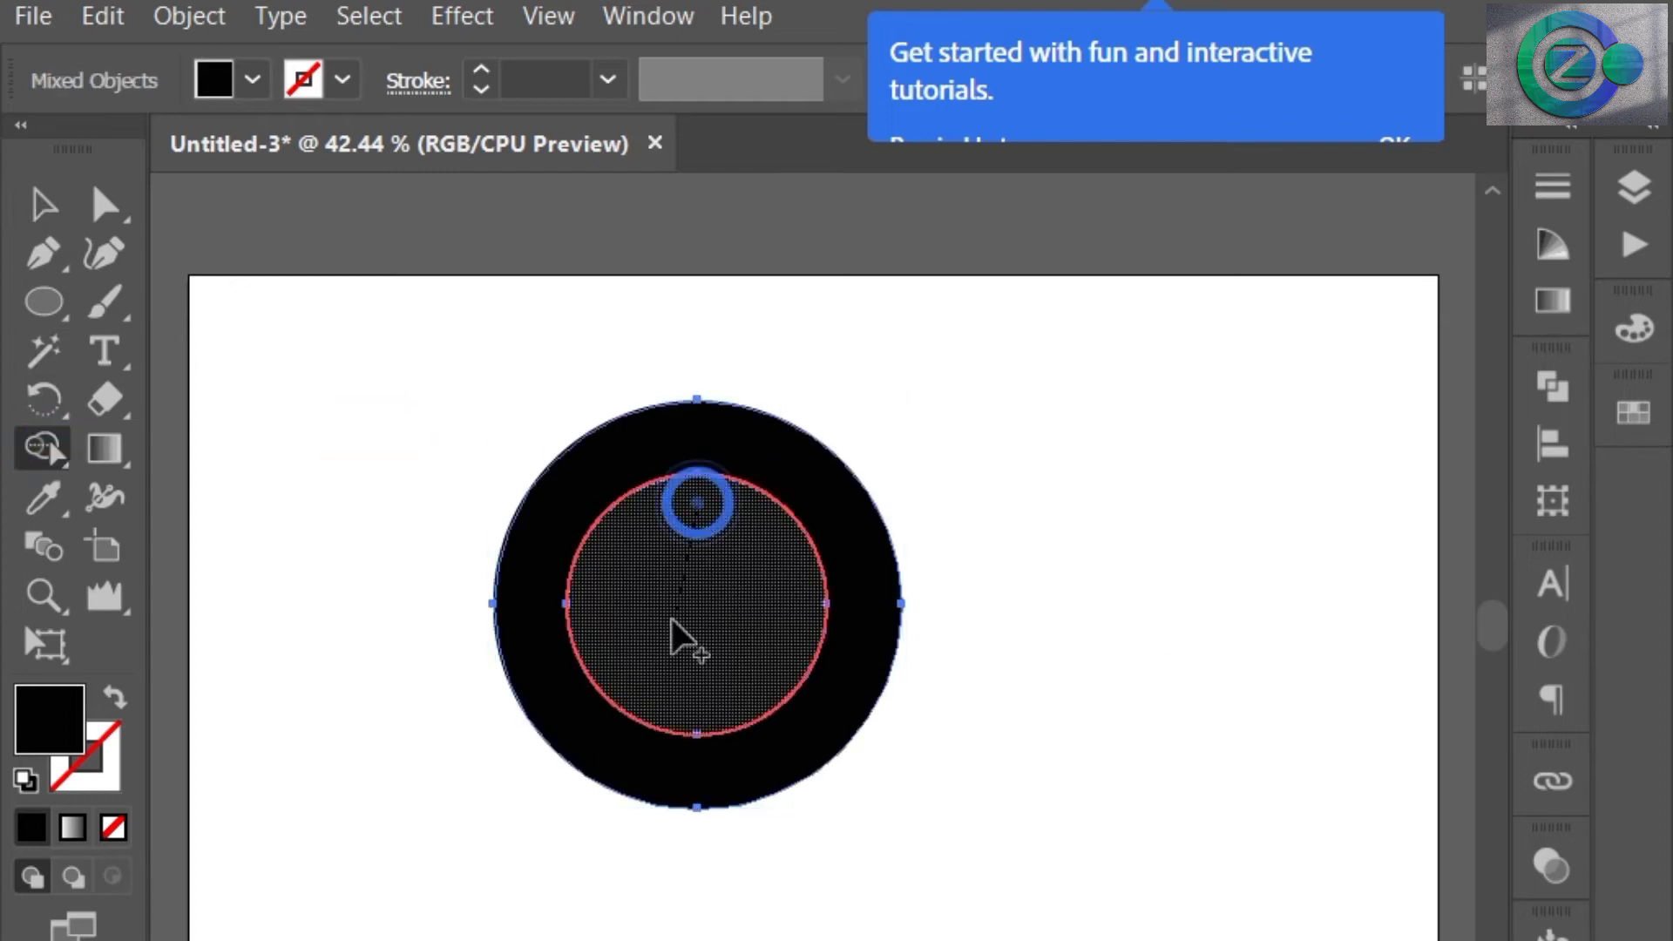
pyautogui.click(643, 583)
pyautogui.click(25, 209)
pyautogui.click(819, 376)
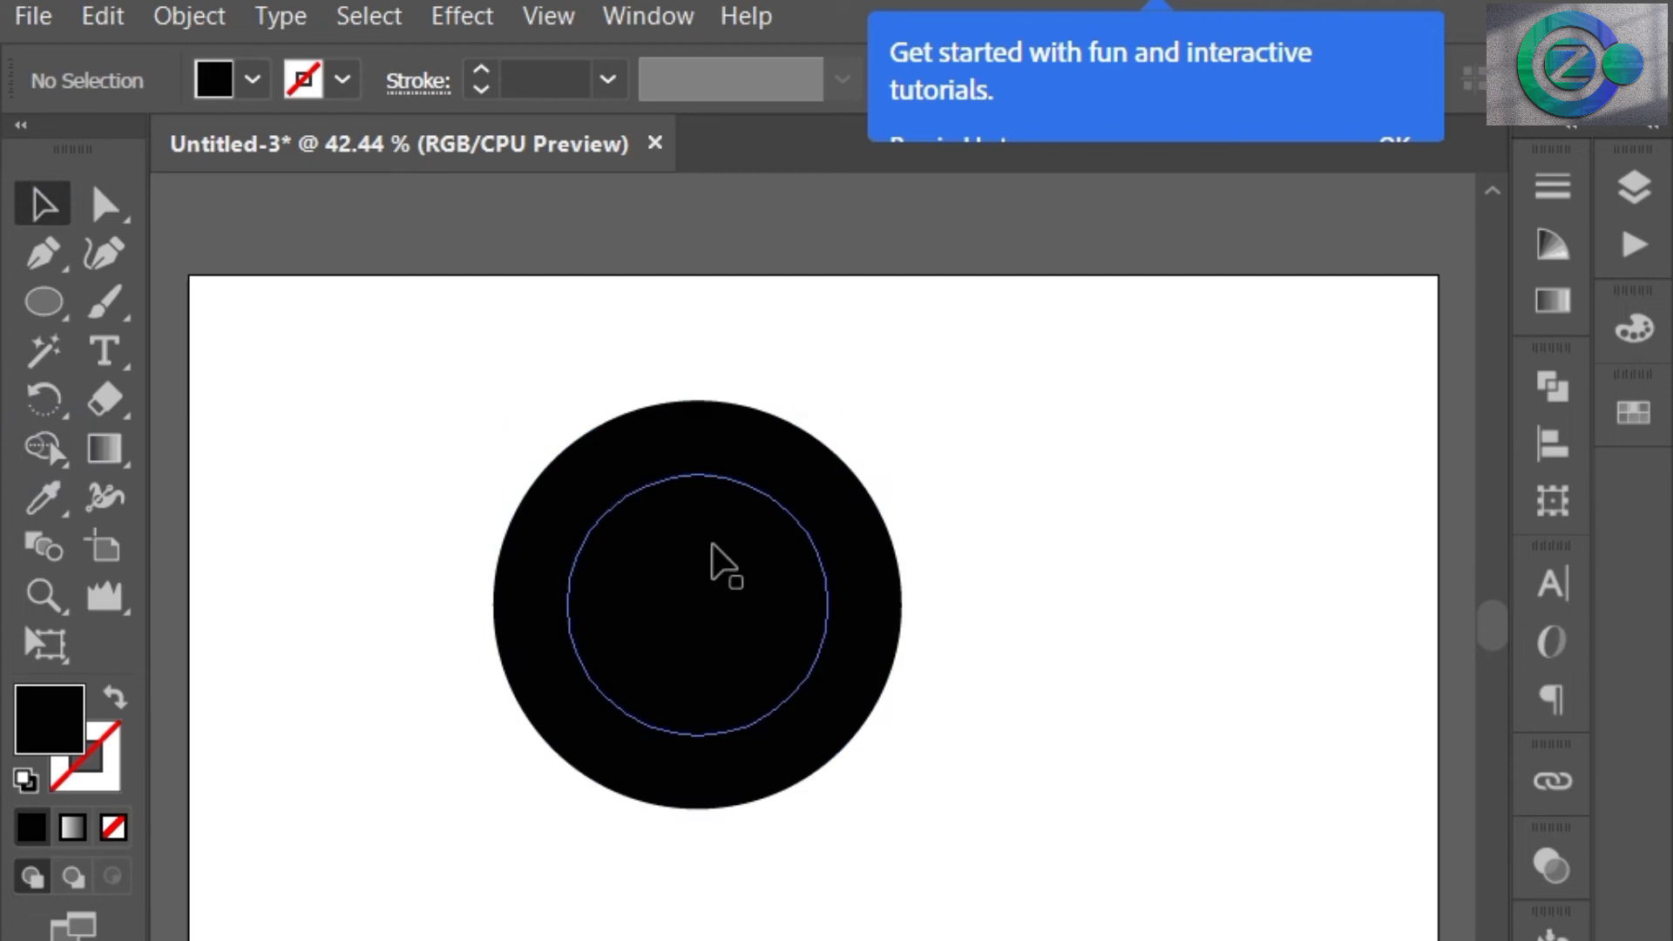
pyautogui.moveTo(712, 546); pyautogui.dragTo(1134, 476)
pyautogui.press('Delete')
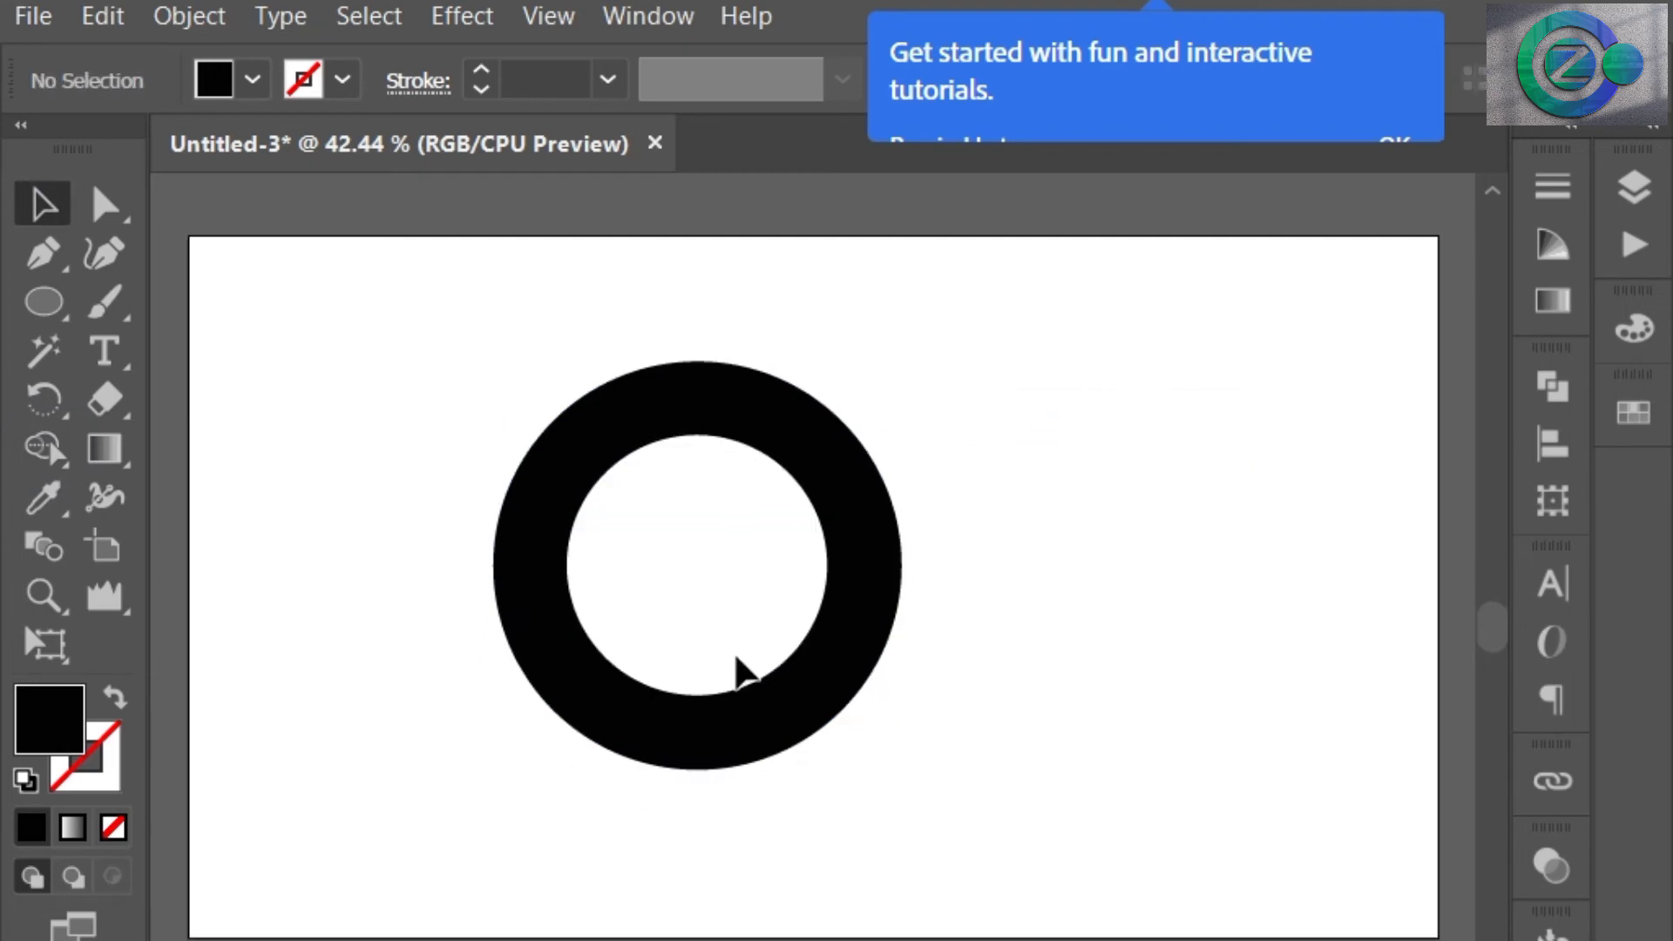
# - Enlarge the ring slightly in proportion and shift it a little toward the artboard's left side
pyautogui.click(812, 728)
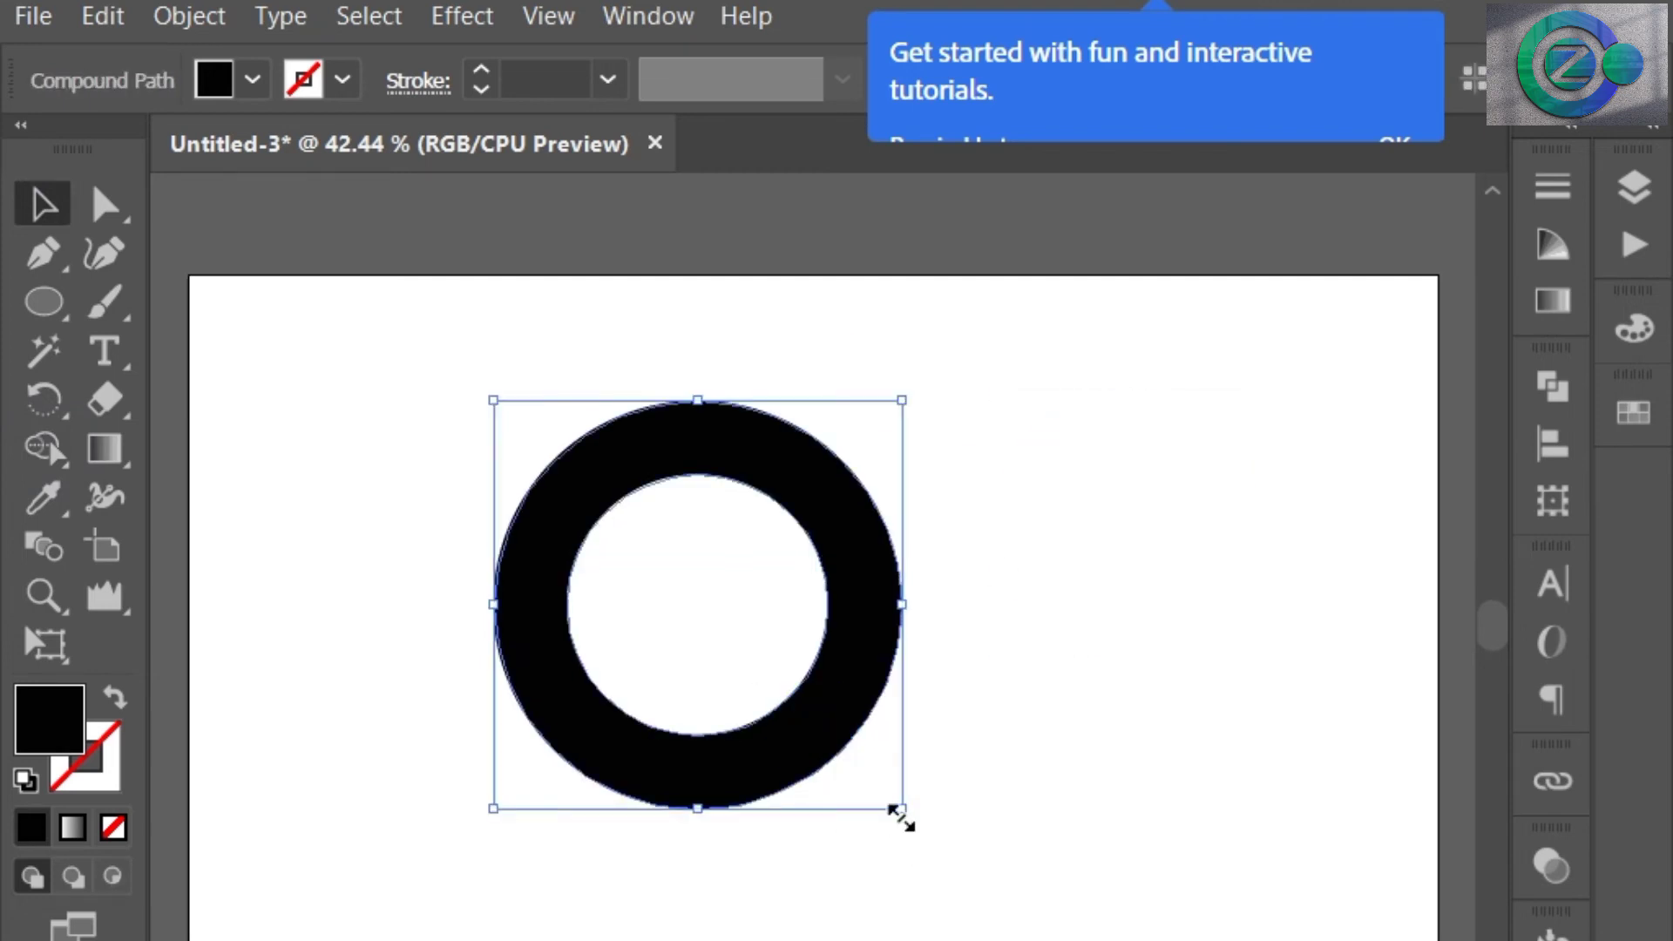
pyautogui.moveTo(902, 810); pyautogui.dragTo(951, 876)
pyautogui.click(1042, 827)
pyautogui.moveTo(897, 760); pyautogui.dragTo(833, 735)
pyautogui.click(660, 544)
# - Create a 200 by 200 px black circle and centre it inside the ring
pyautogui.click(43, 296)
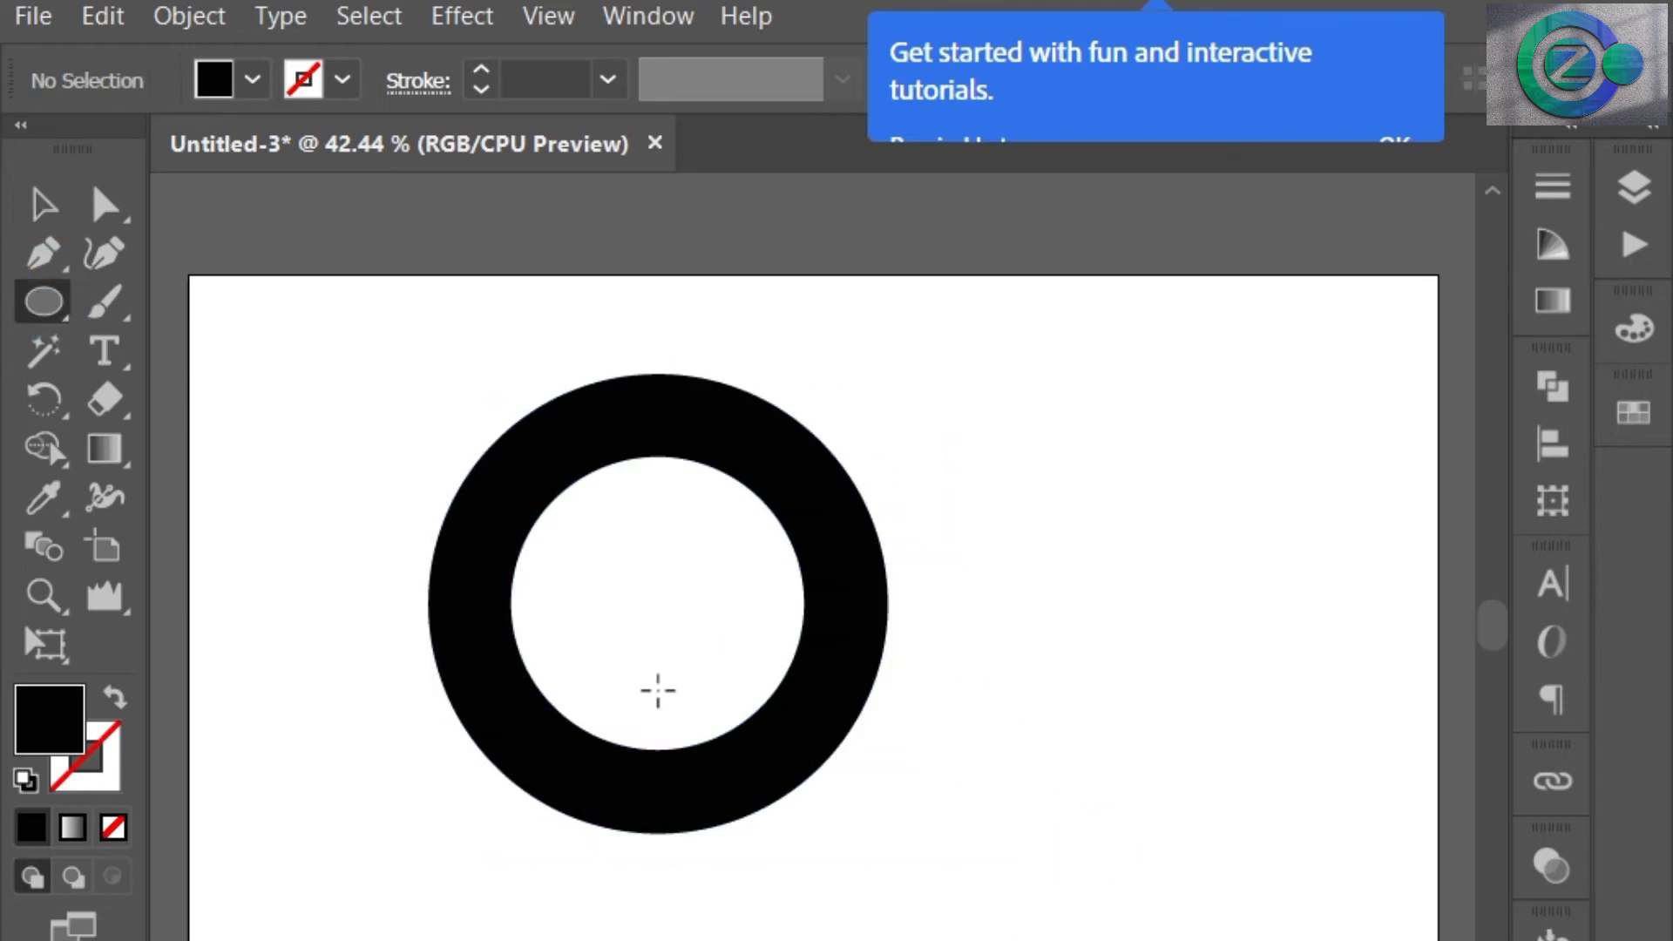
pyautogui.click(630, 608)
pyautogui.click(777, 649)
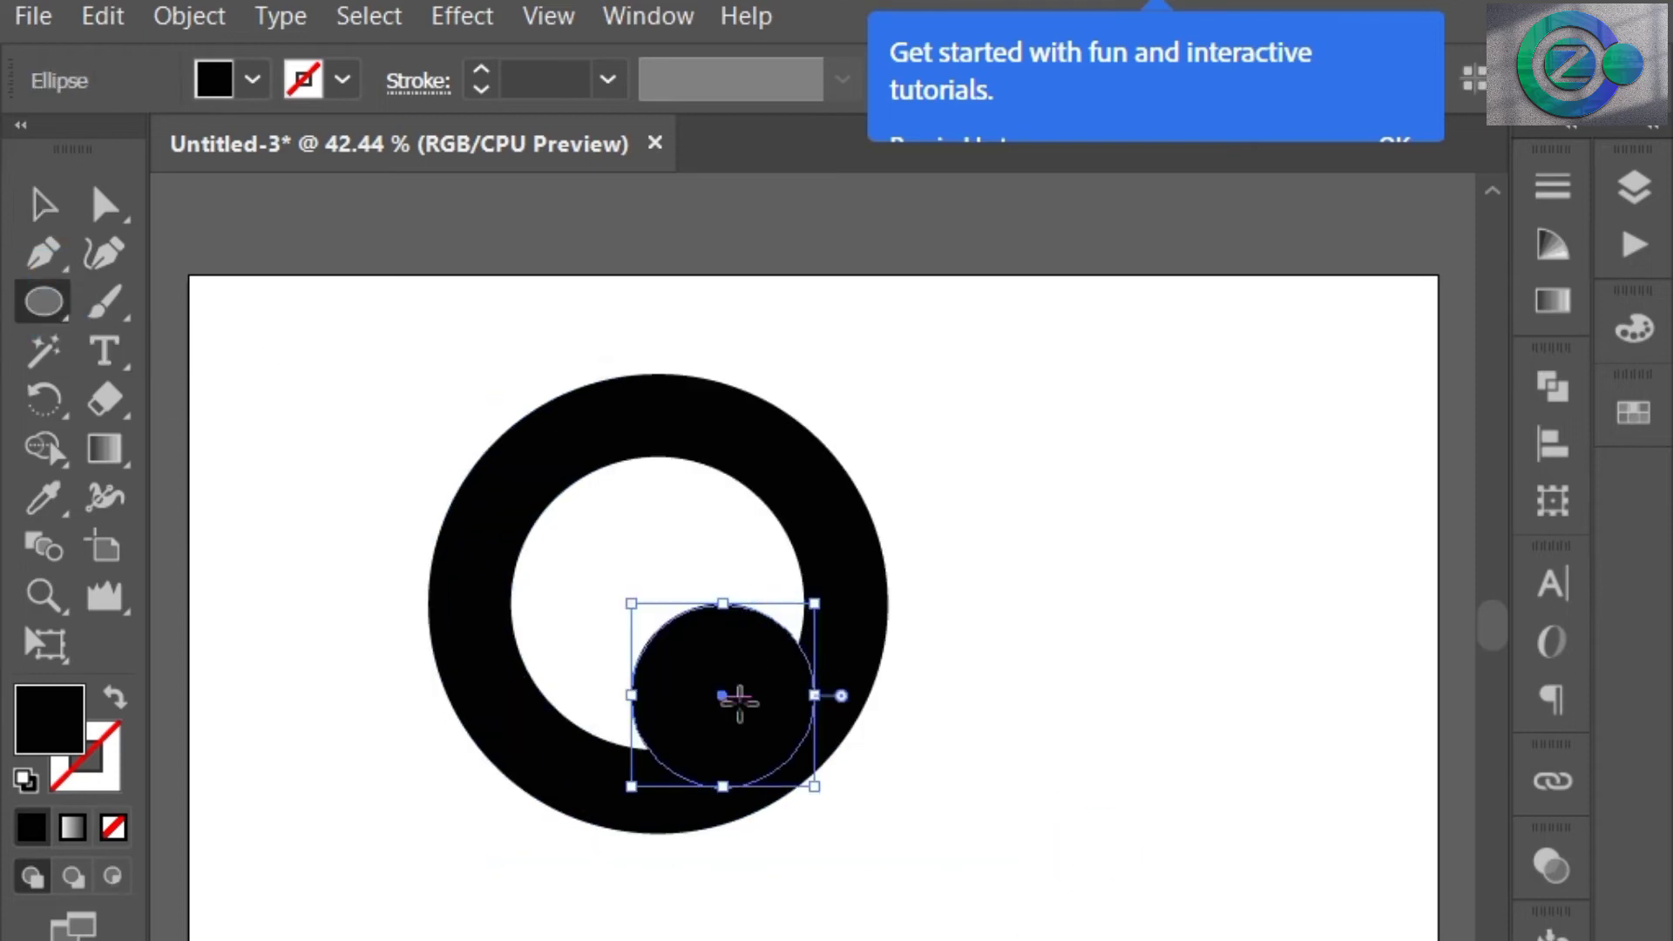
pyautogui.click(45, 205)
pyautogui.moveTo(722, 706); pyautogui.dragTo(657, 613)
pyautogui.click(711, 629)
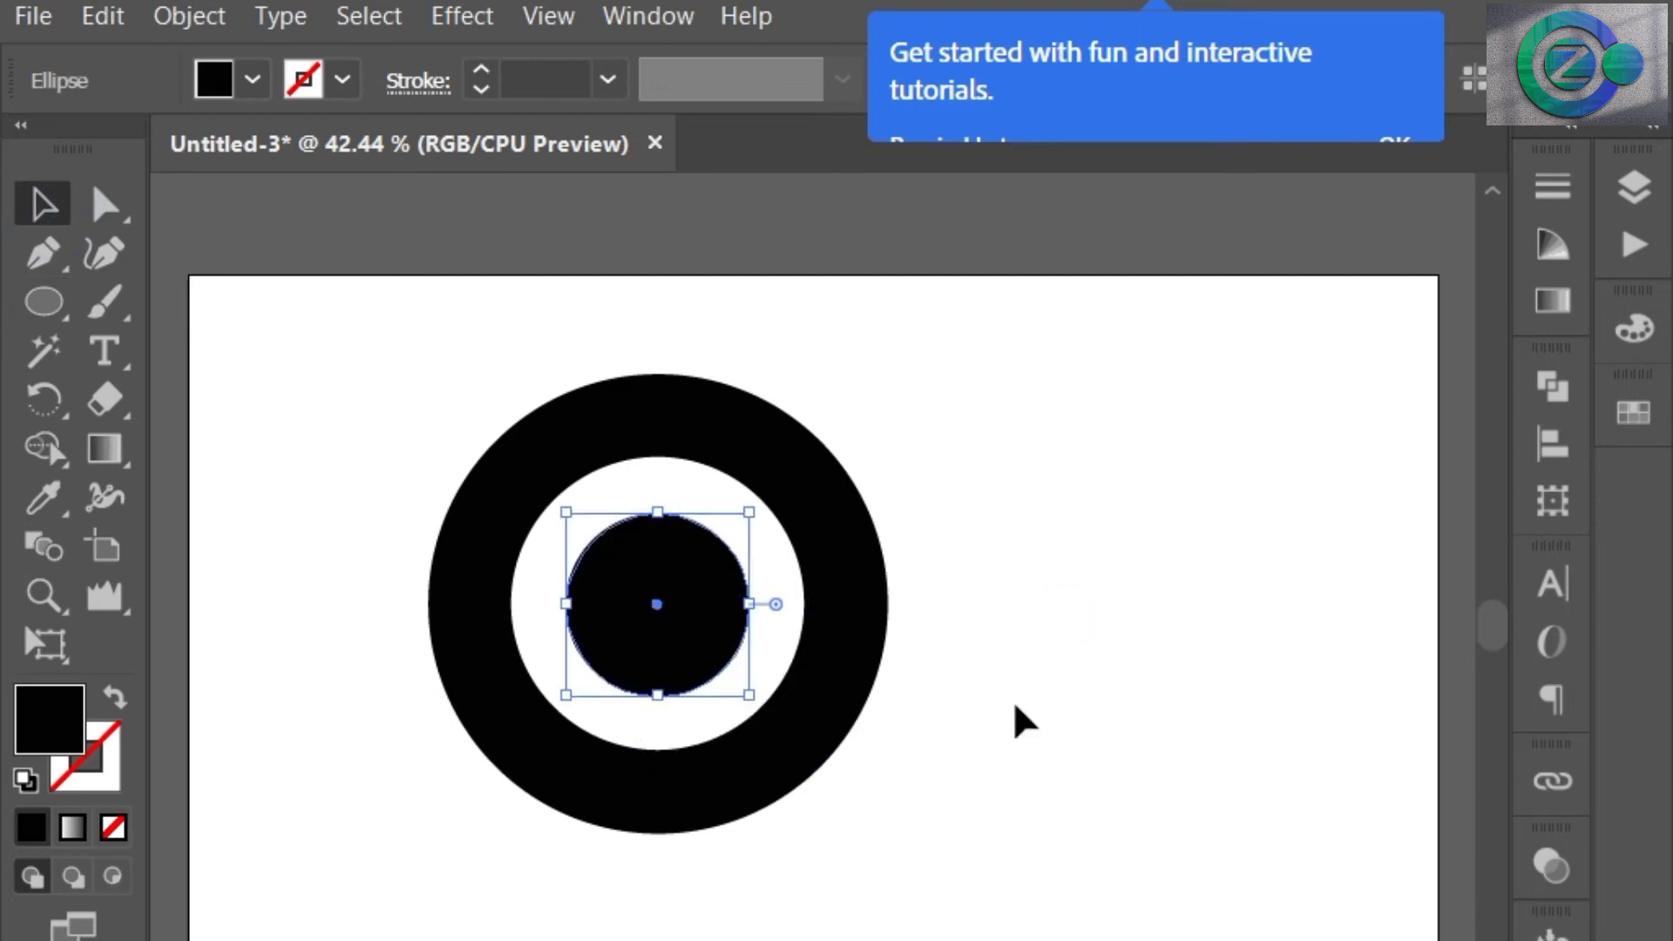
pyautogui.click(1014, 706)
pyautogui.click(1016, 643)
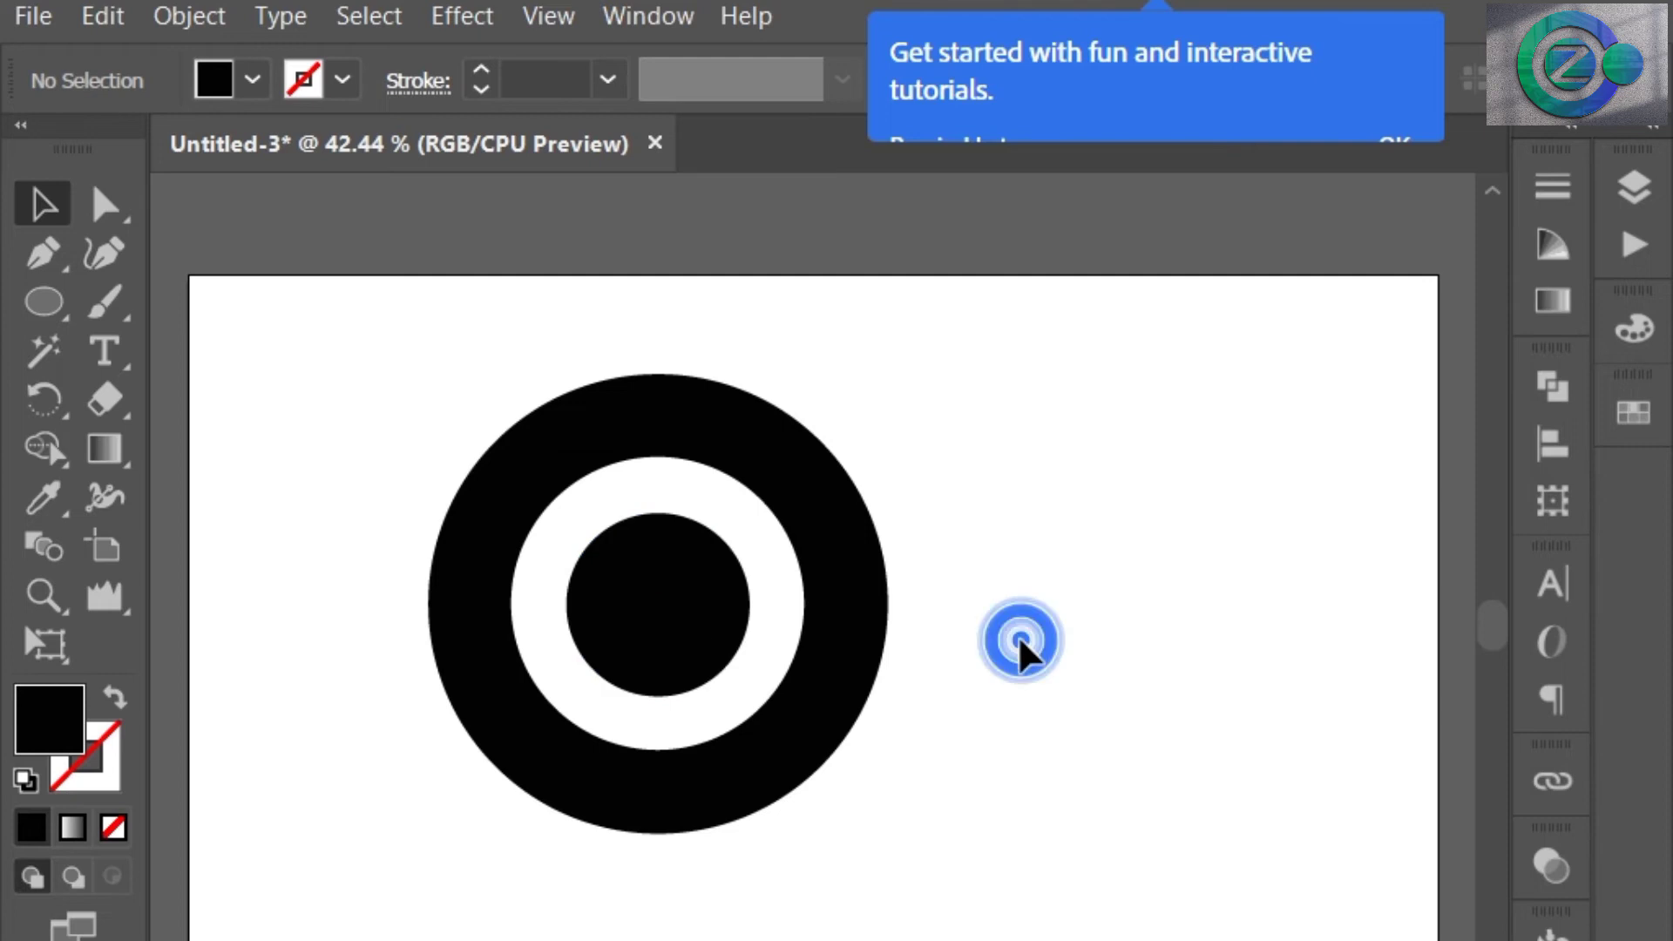
# - Create a 100 by 100 px black circle and place it just outside the ring's right edge, level with its centre
pyautogui.click(840, 664)
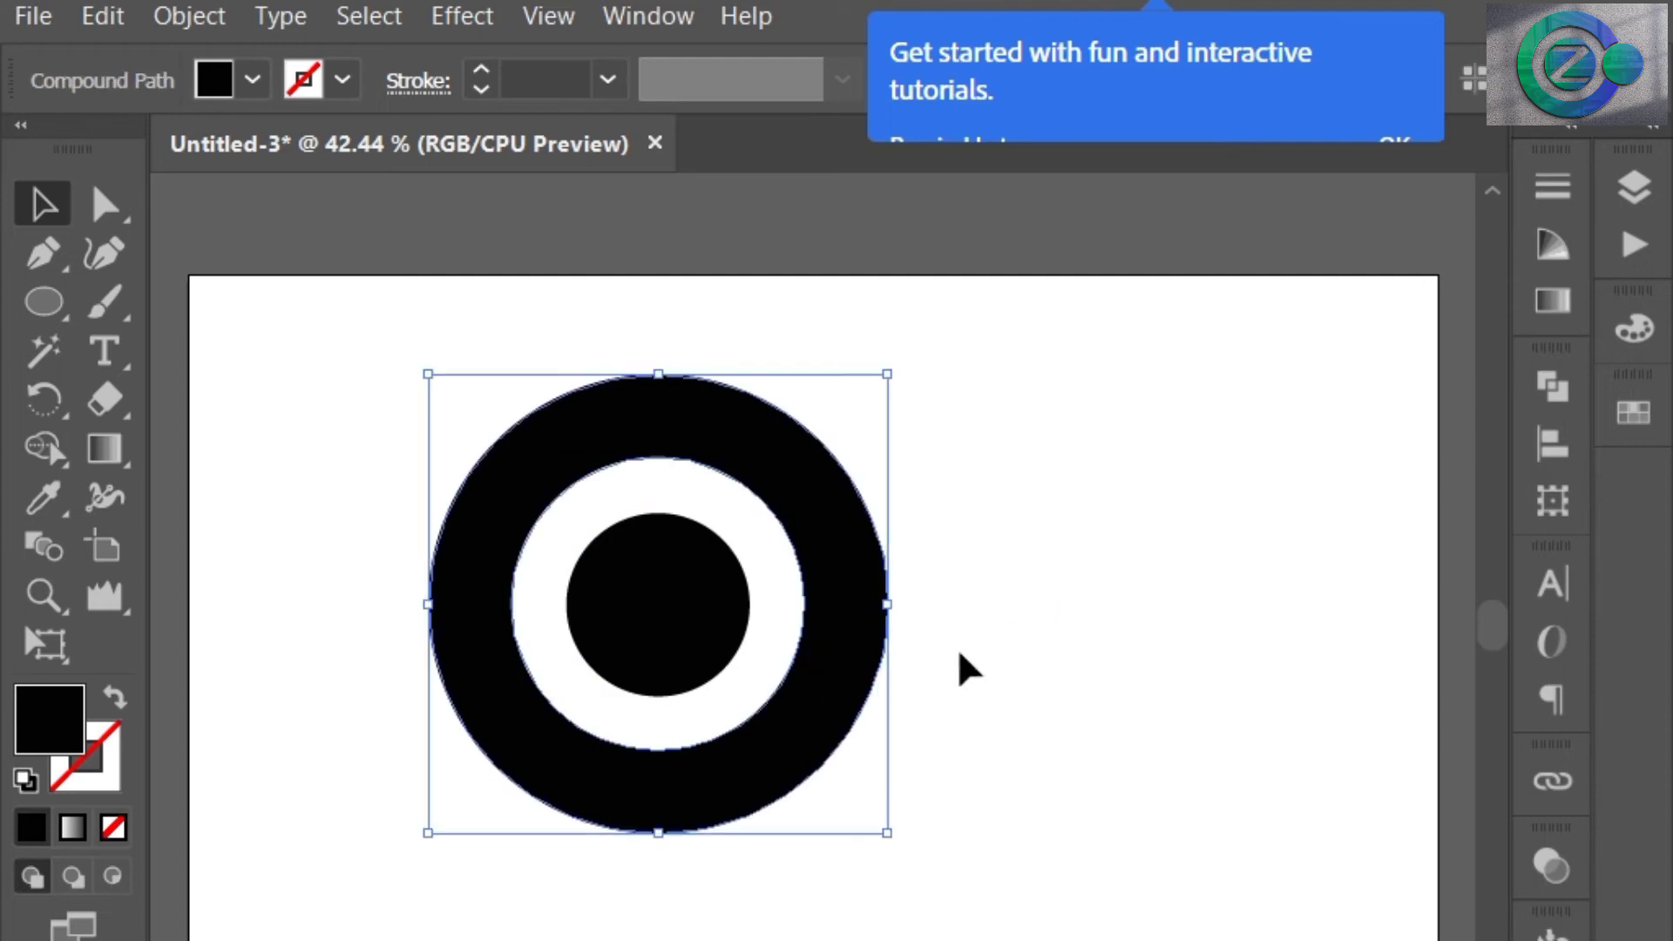
pyautogui.click(54, 296)
pyautogui.click(1080, 583)
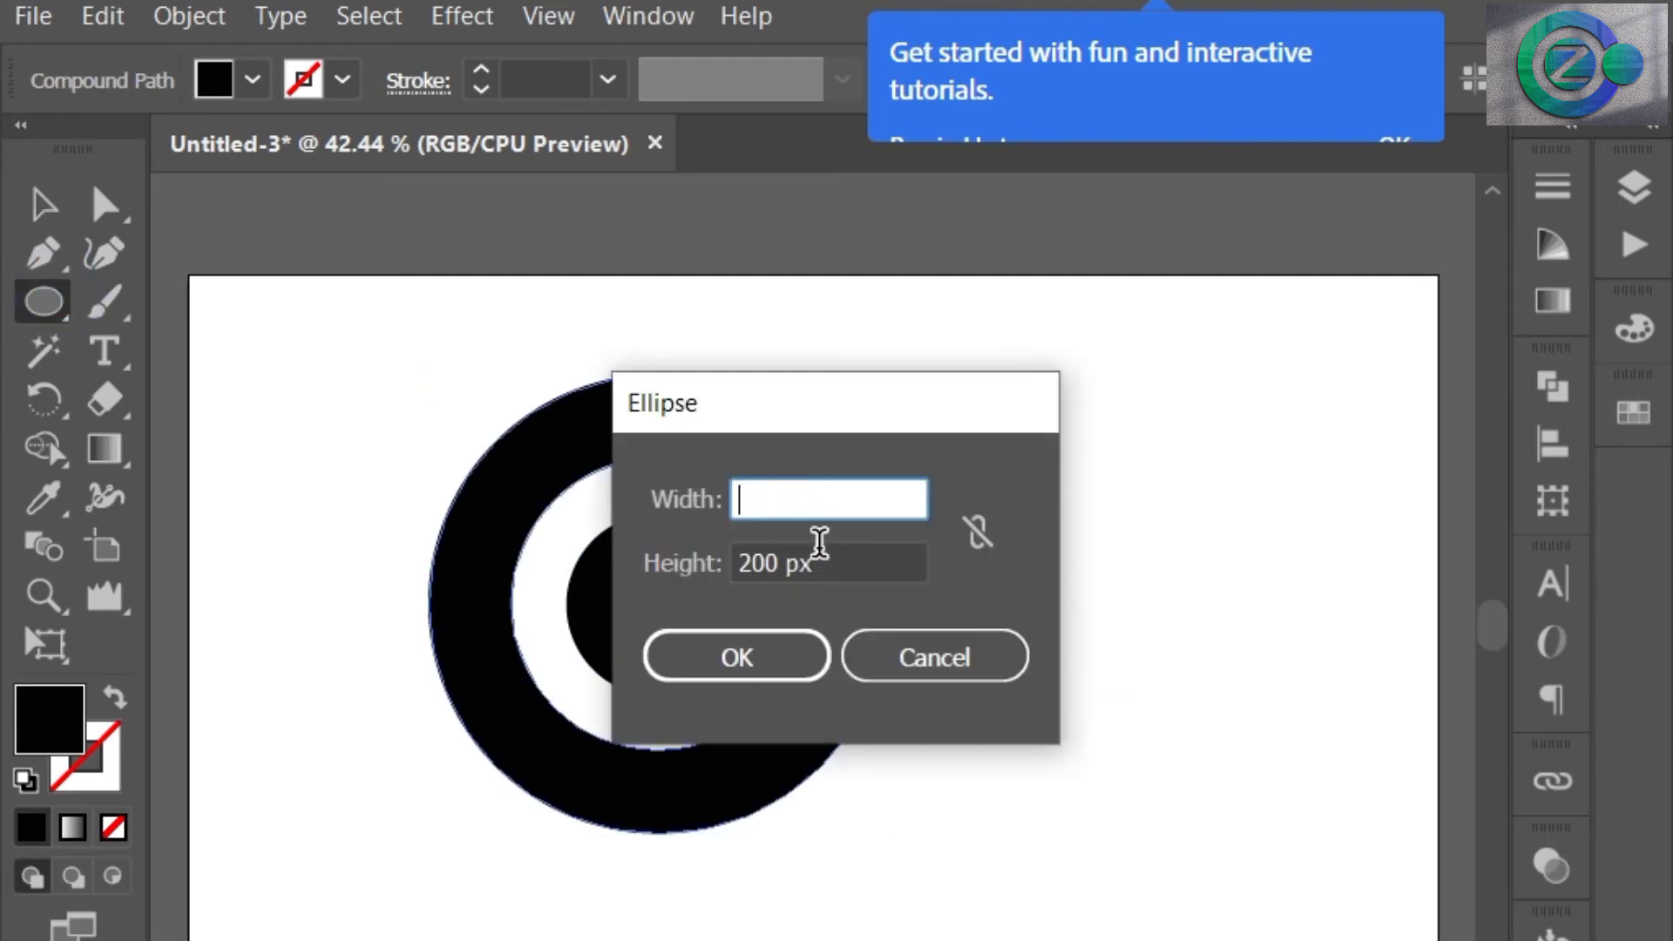
pyautogui.click(810, 563)
pyautogui.press('BackSpace')
pyautogui.press('BackSpace')
pyautogui.press('BackSpace')
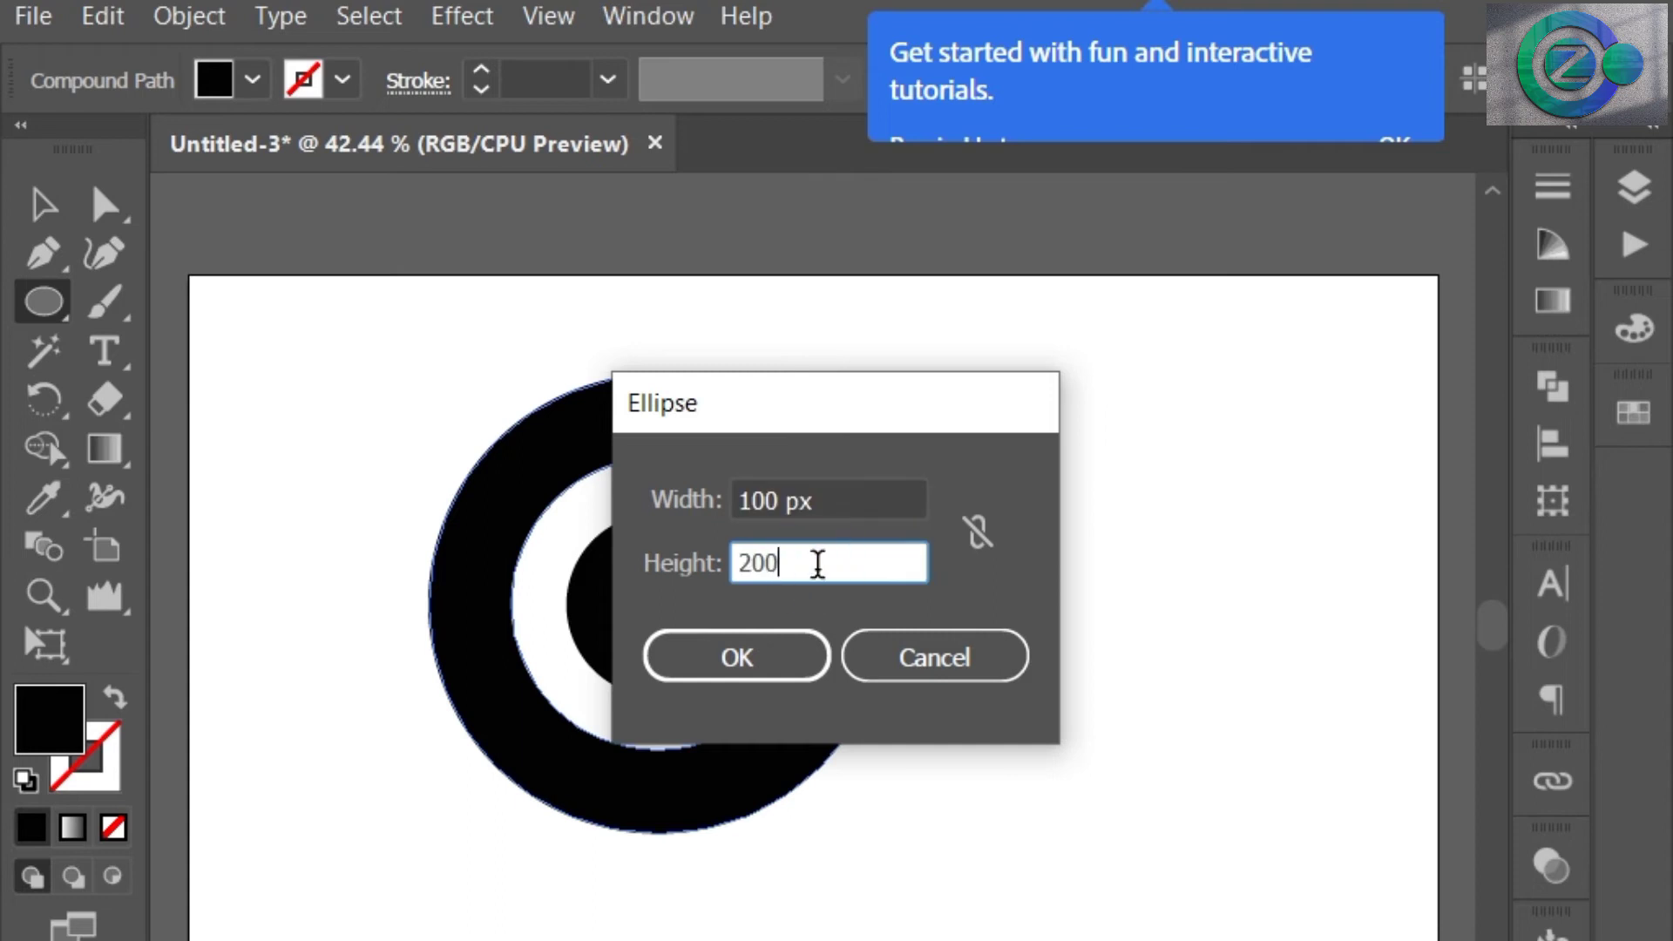
pyautogui.click(772, 649)
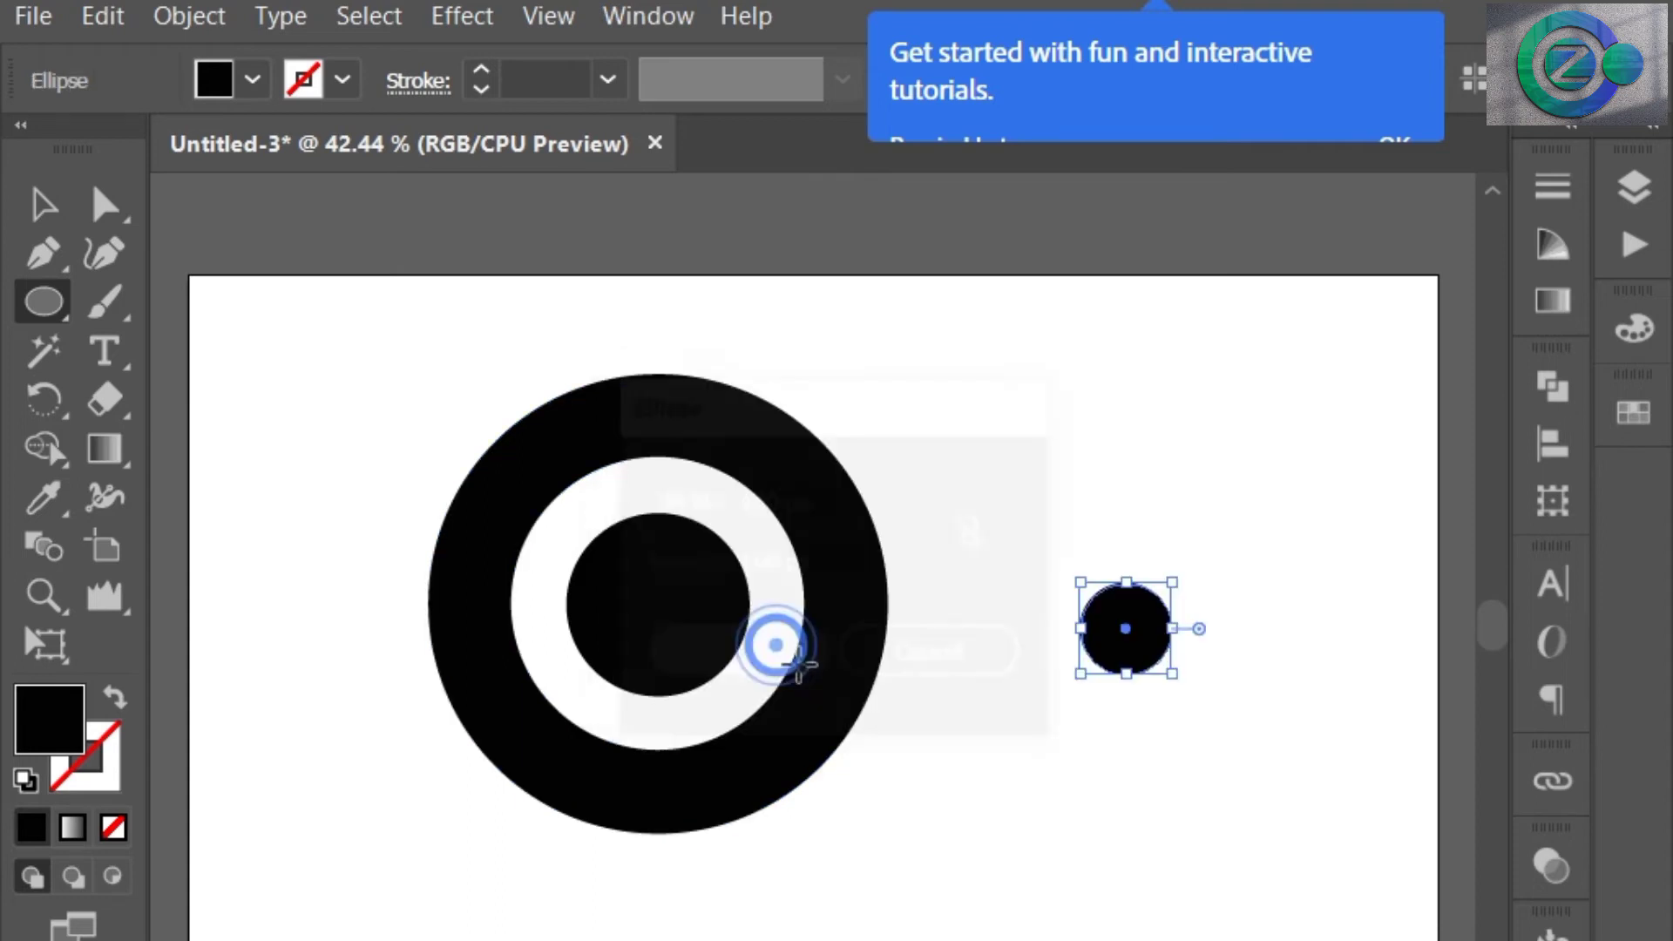
pyautogui.press('v')
pyautogui.moveTo(1090, 626); pyautogui.dragTo(912, 605)
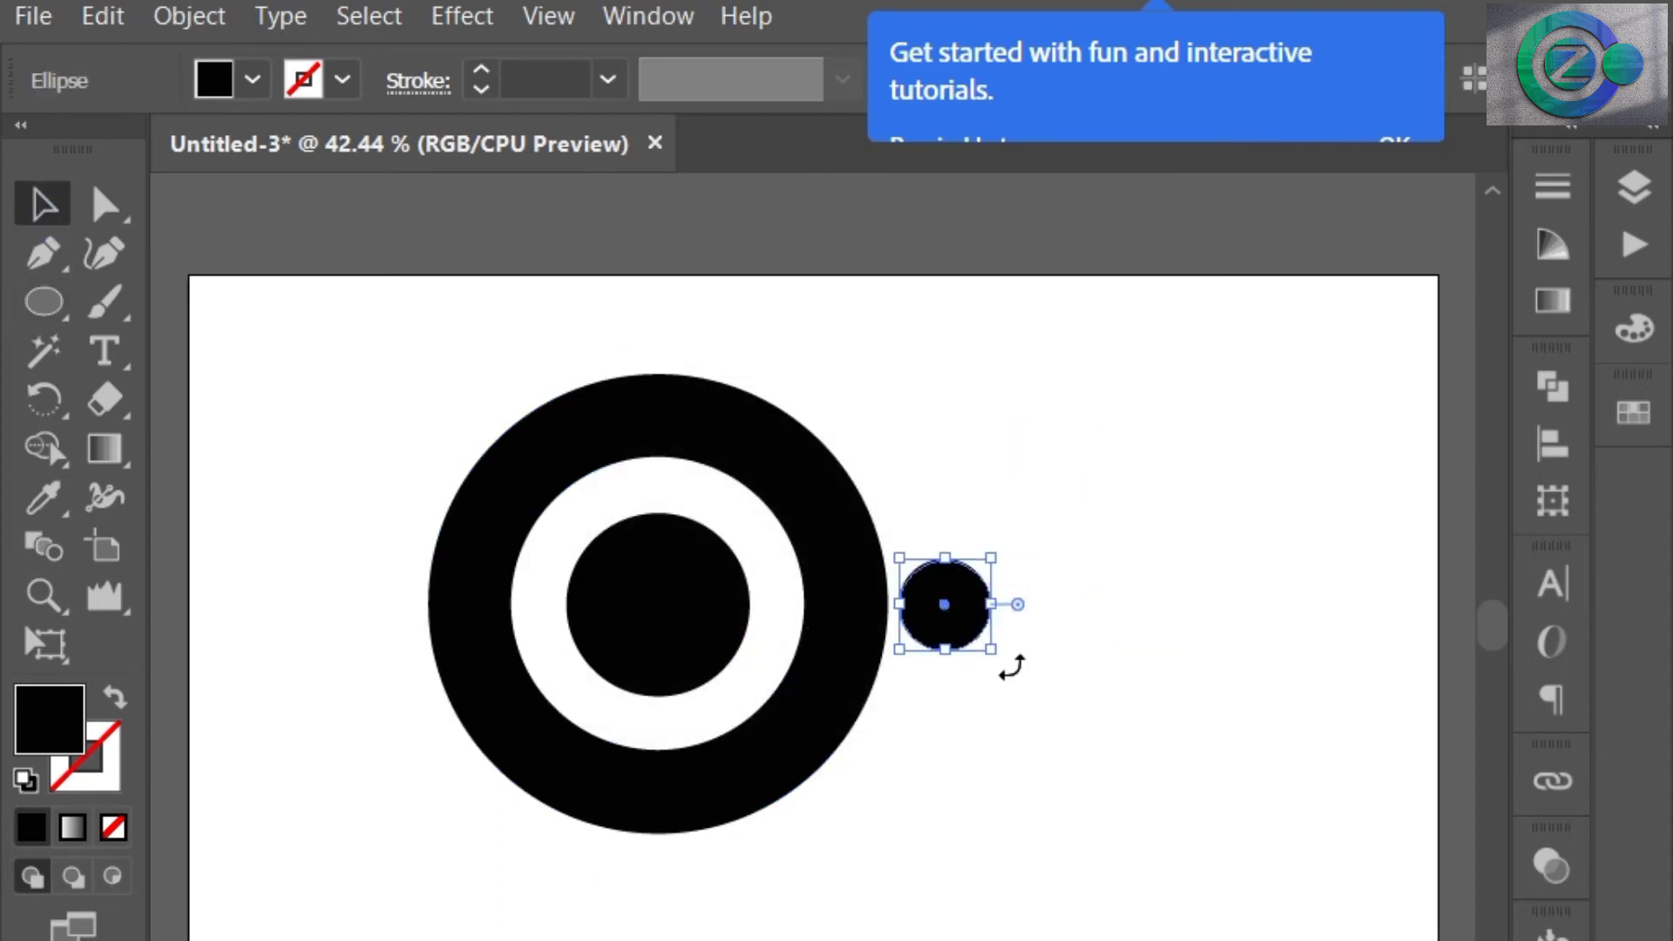
pyautogui.moveTo(993, 652); pyautogui.dragTo(1047, 696)
pyautogui.click(1133, 681)
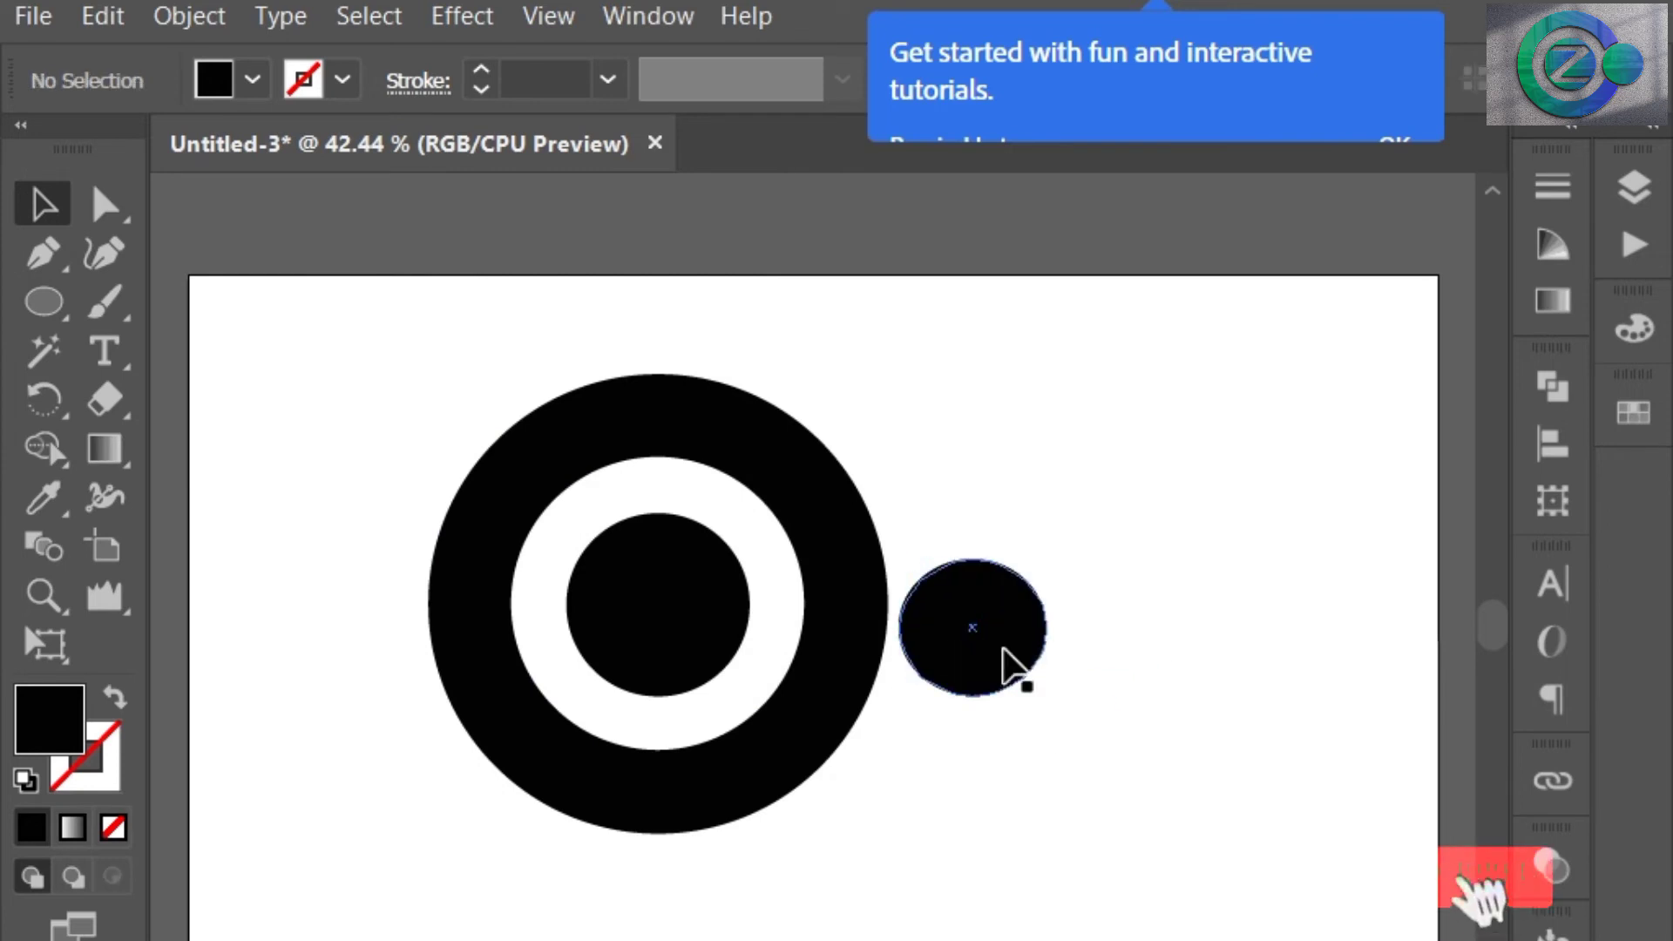
pyautogui.hotkey('ctrl', 'z')
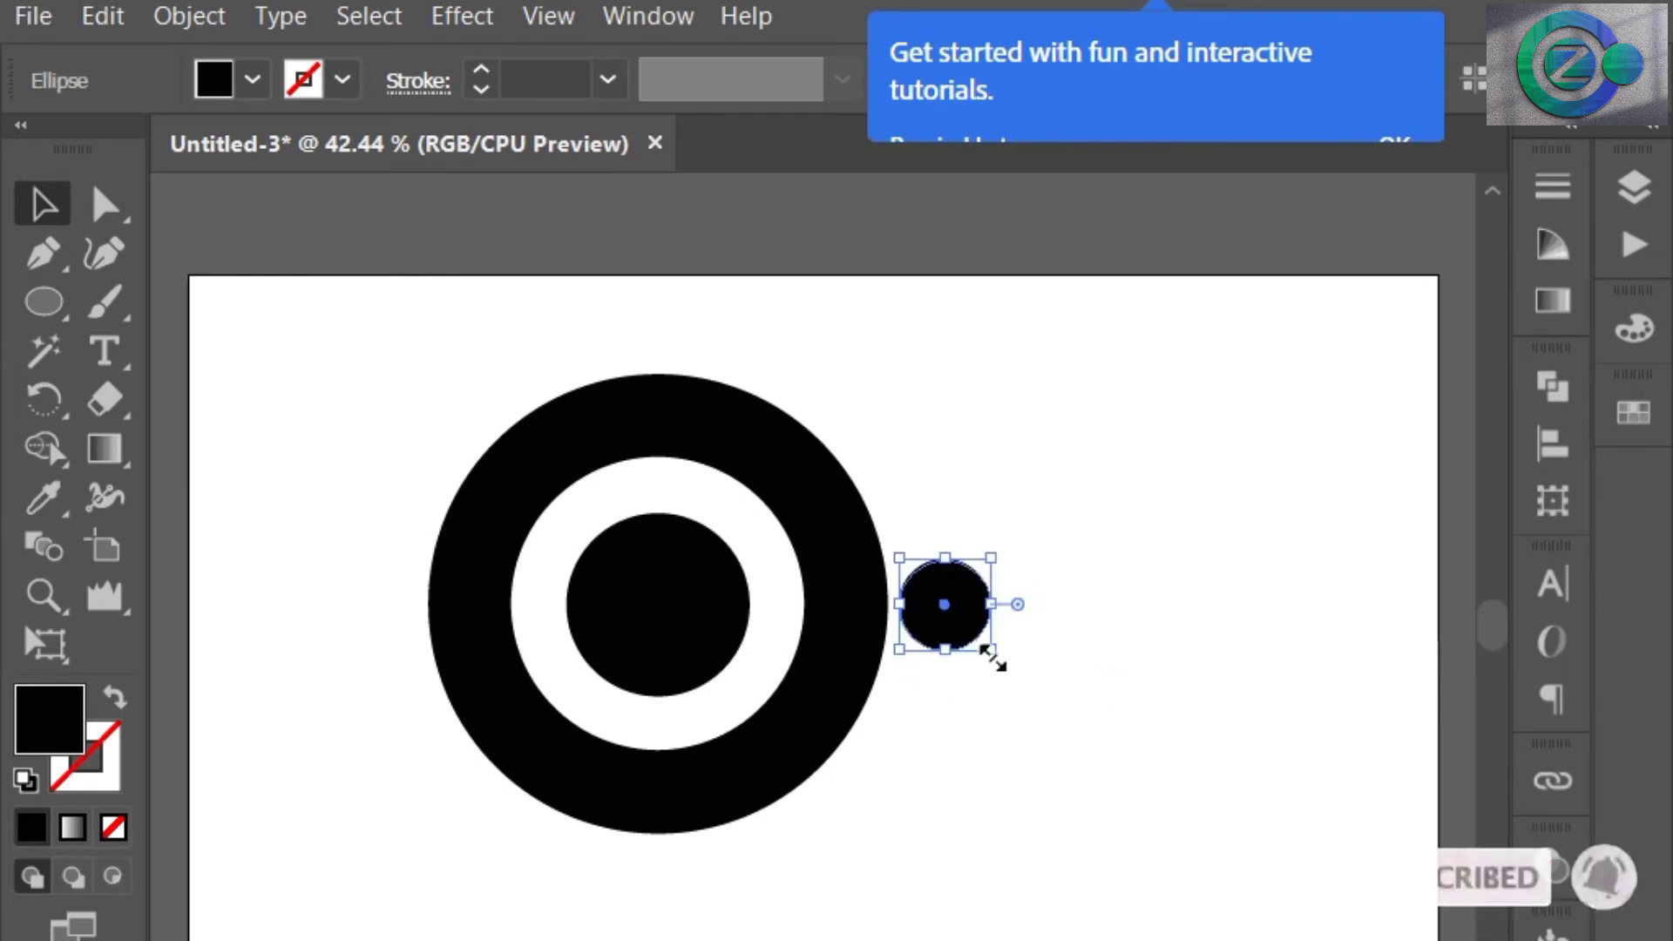
# - Enlarge the small circle proportionally by about a third and centre it over the right side of the ring's band
pyautogui.moveTo(992, 655); pyautogui.dragTo(858, 621)
pyautogui.click(1055, 620)
pyautogui.click(858, 620)
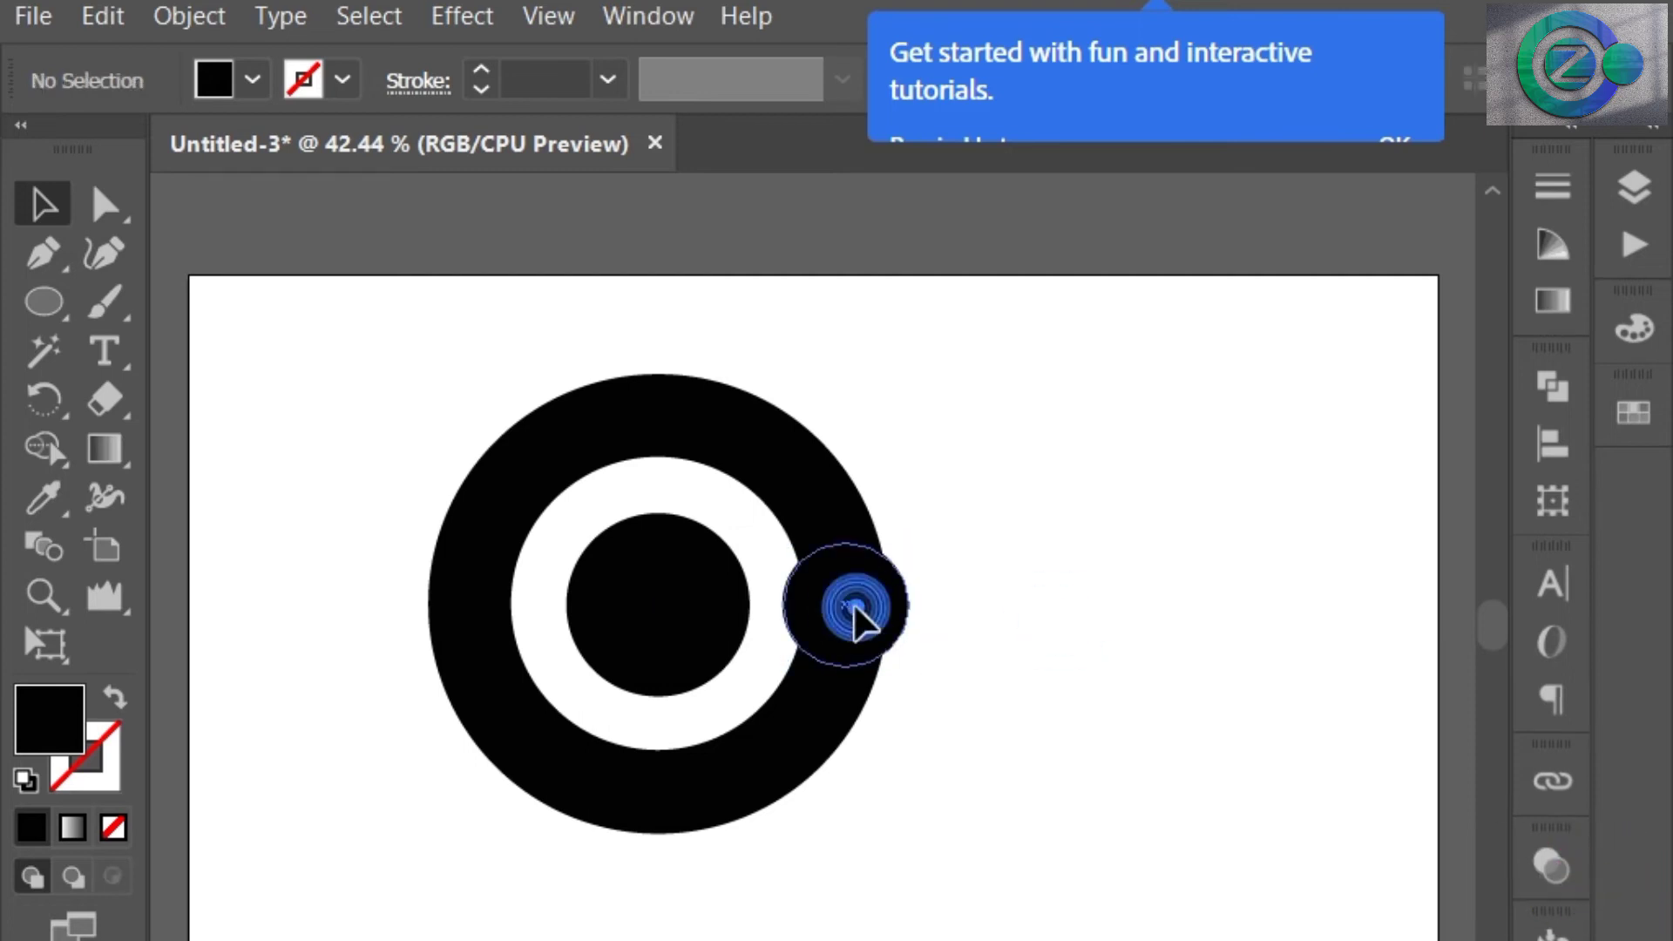
pyautogui.click(863, 620)
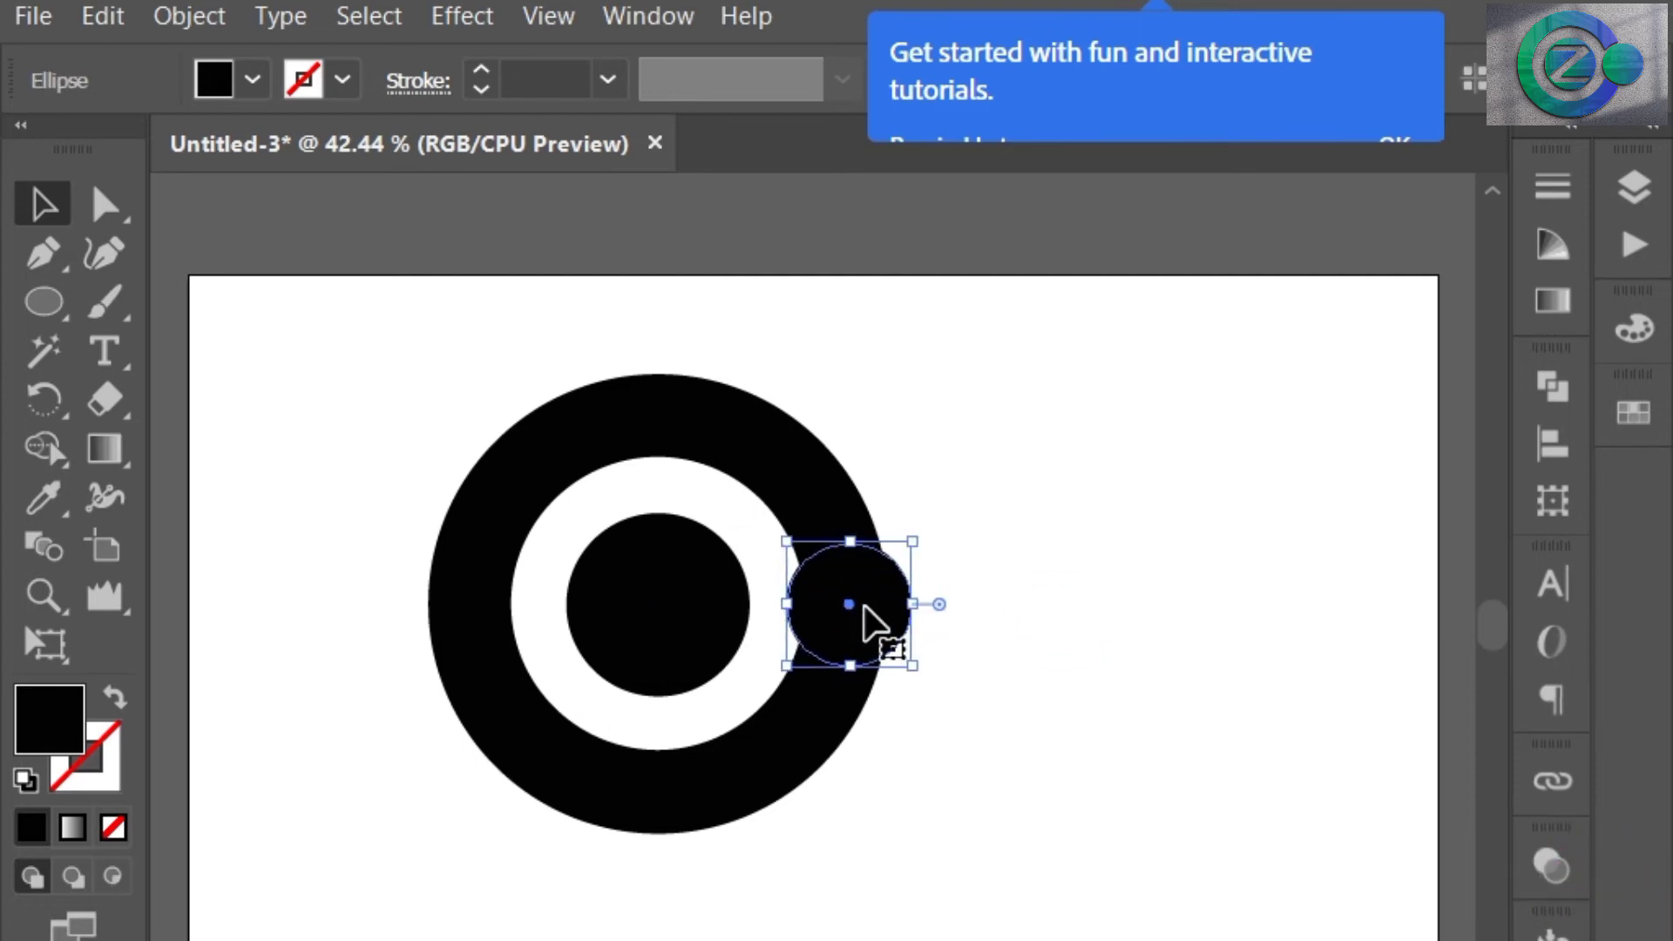
pyautogui.moveTo(864, 614); pyautogui.dragTo(865, 616)
pyautogui.click(987, 608)
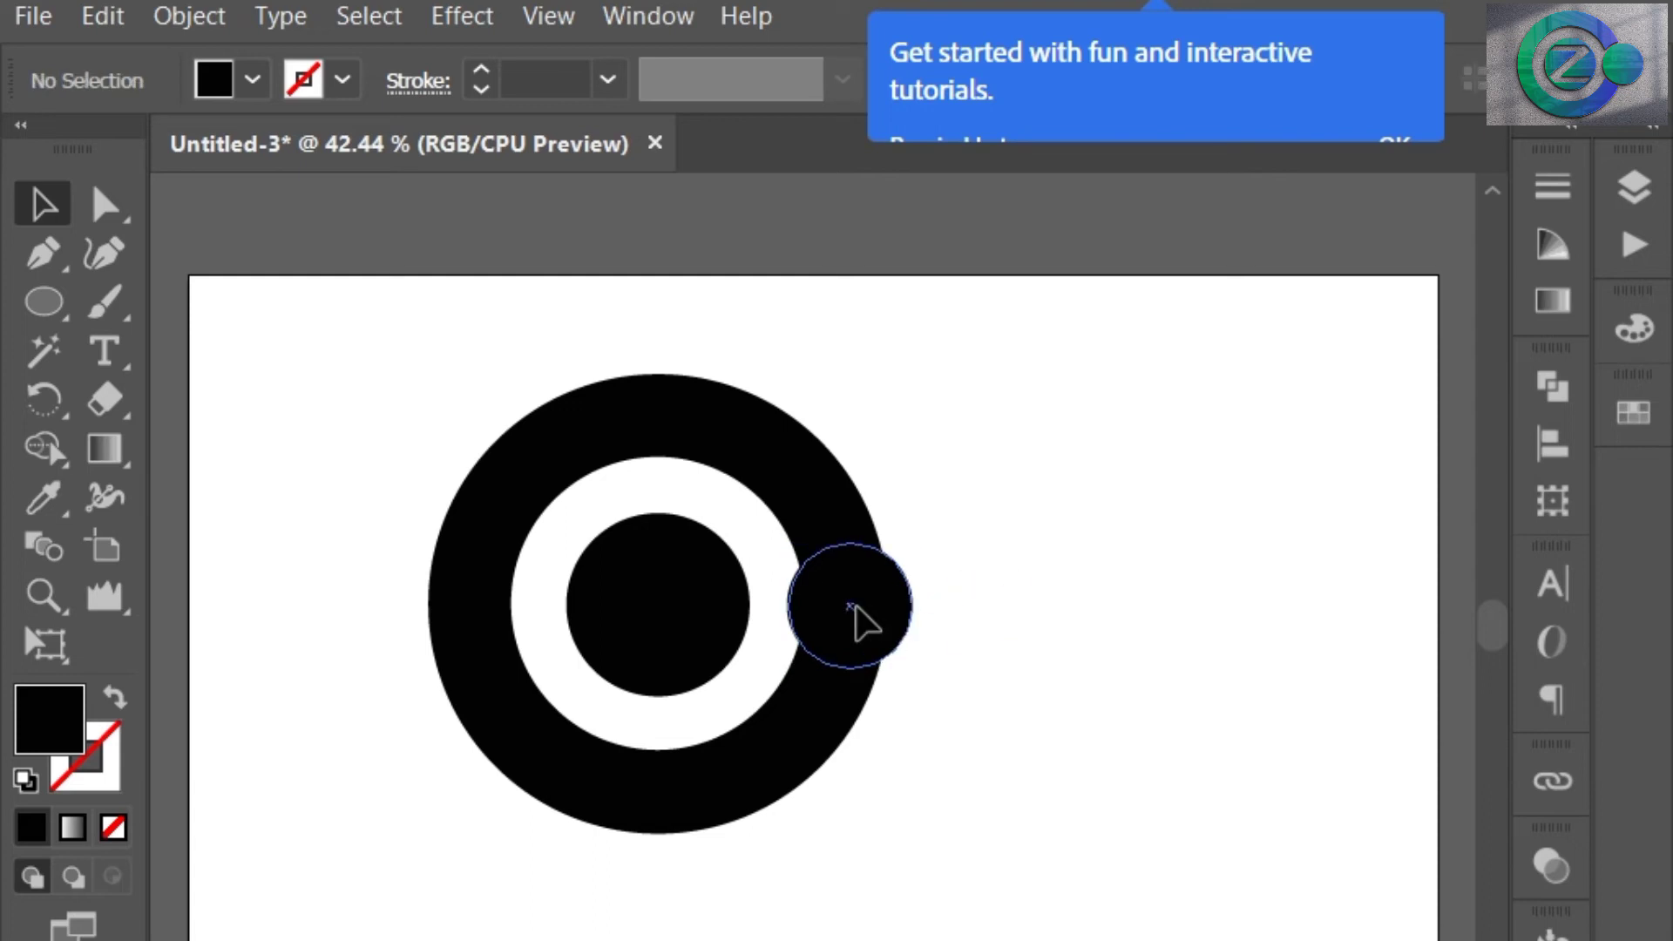
# - Offset the small circle's path outward by 15 px with mitered joins
pyautogui.click(856, 610)
pyautogui.click(203, 22)
pyautogui.moveTo(365, 802)
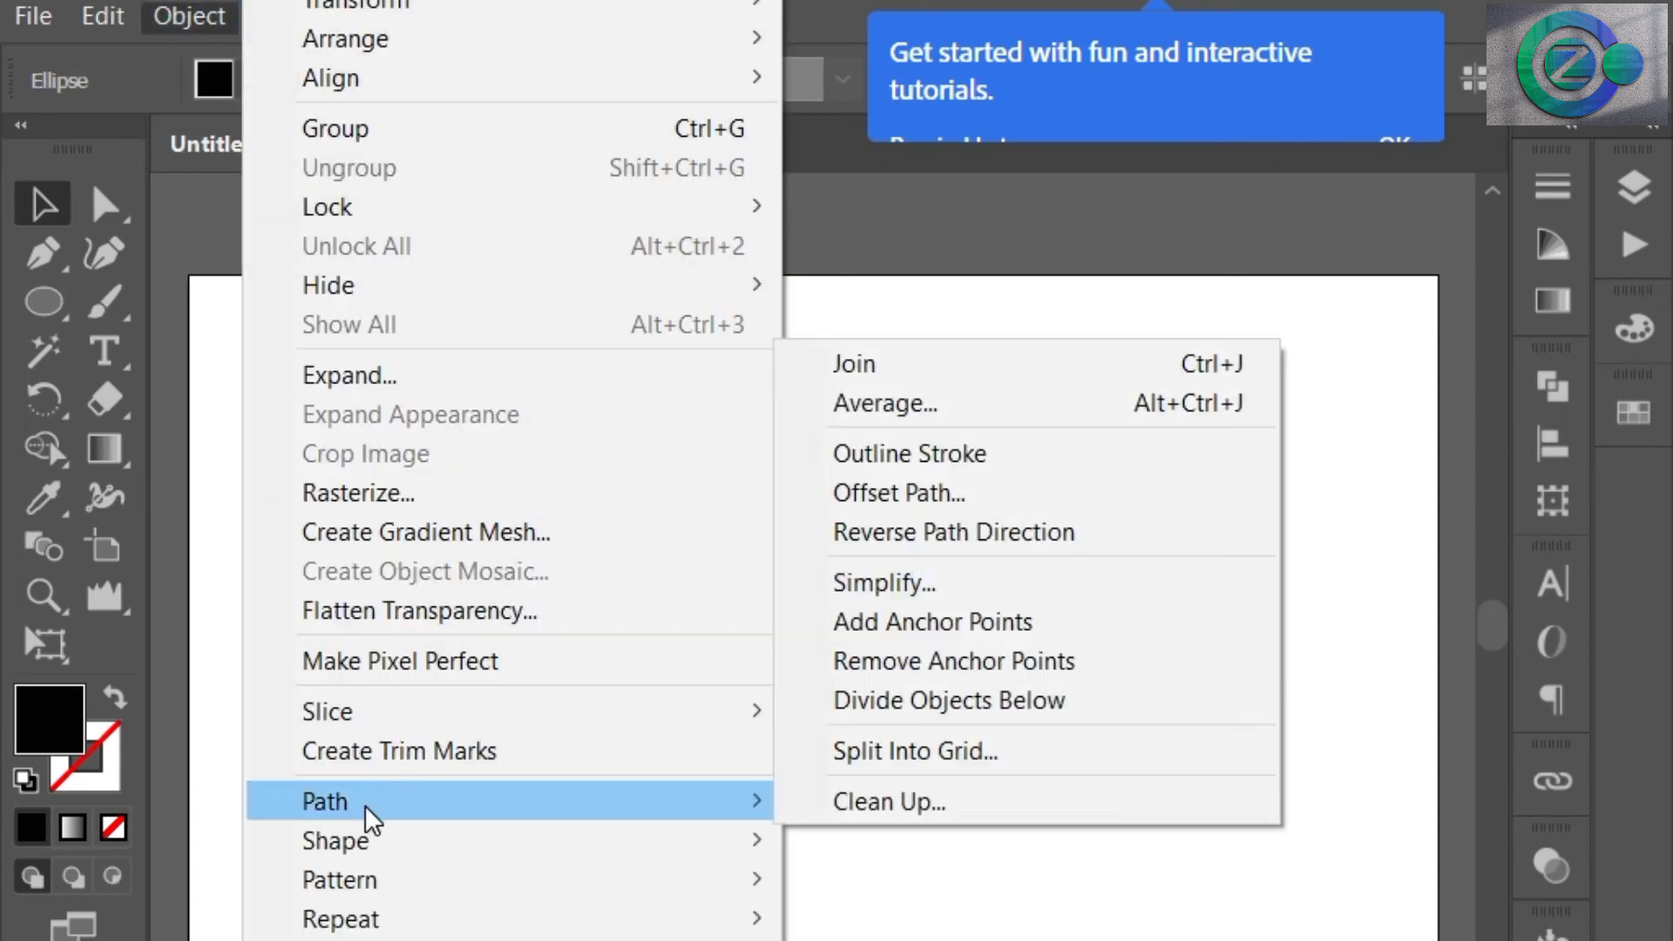
pyautogui.click(915, 494)
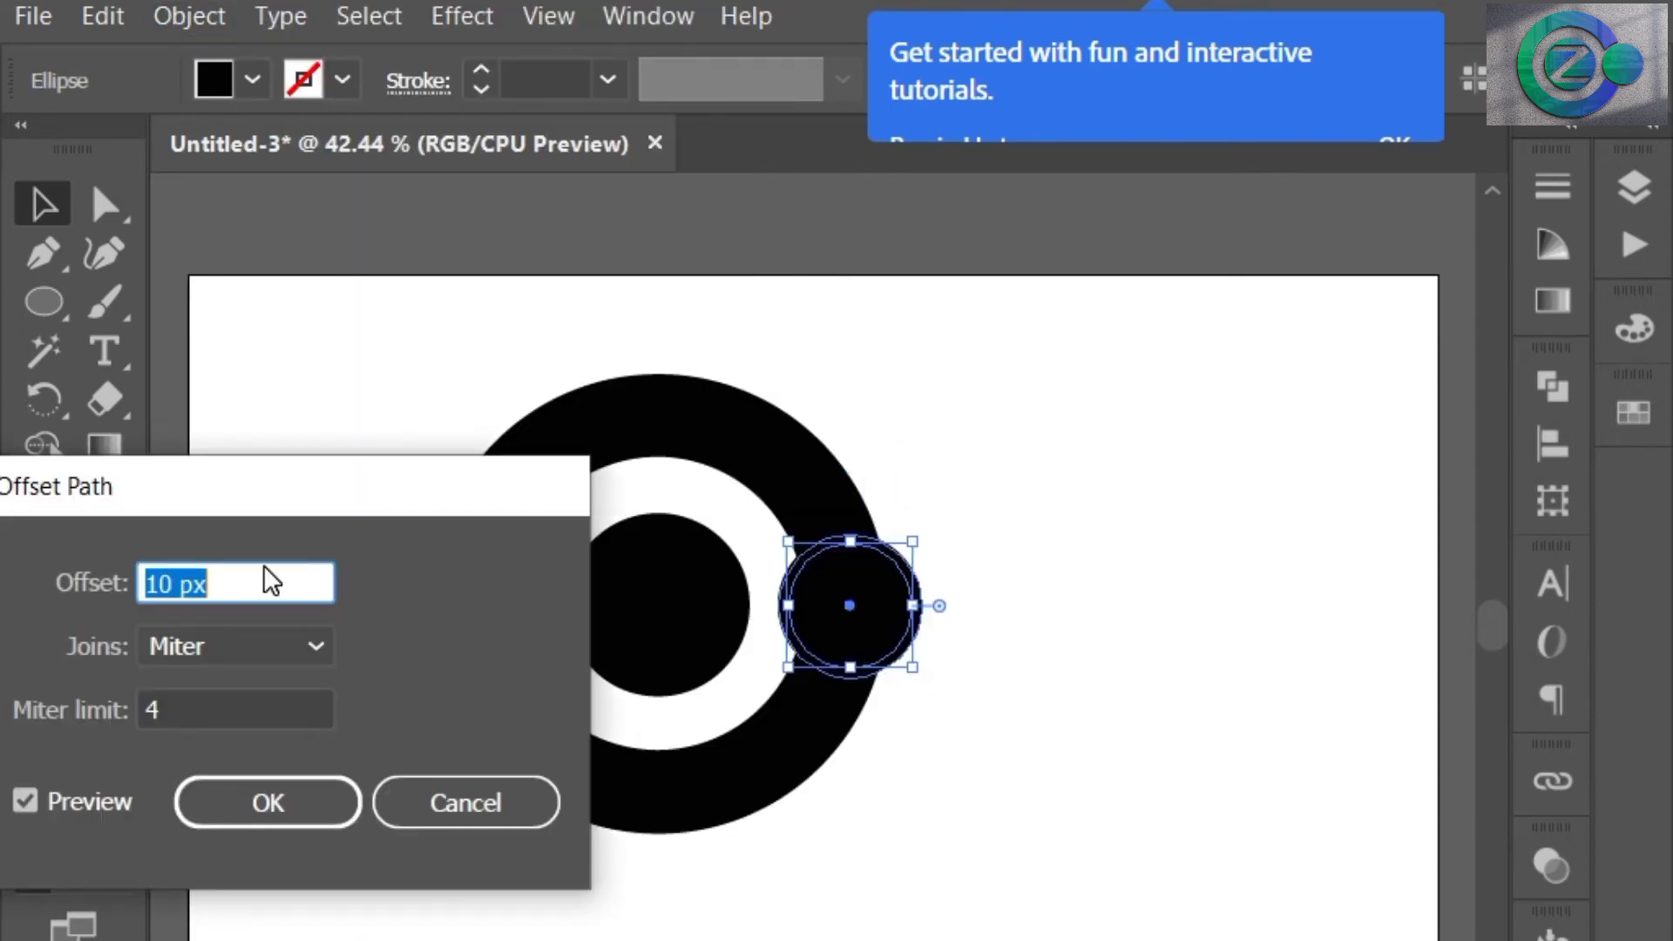
pyautogui.press('Up')
pyautogui.press('Up')
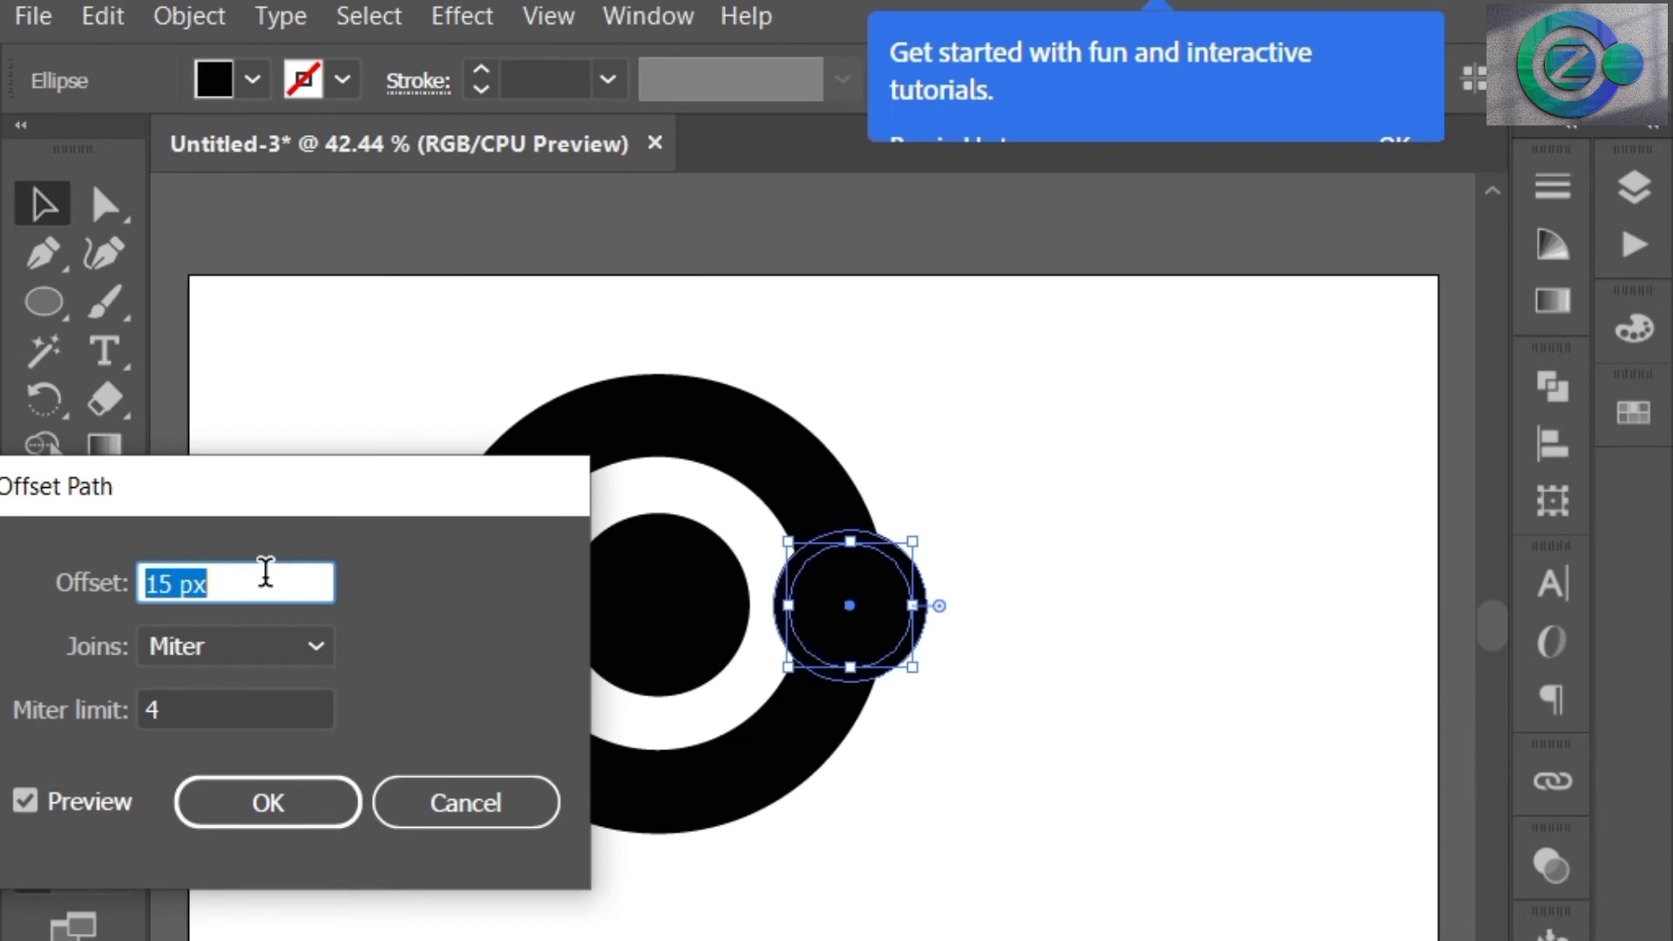
pyautogui.click(262, 806)
pyautogui.click(1065, 804)
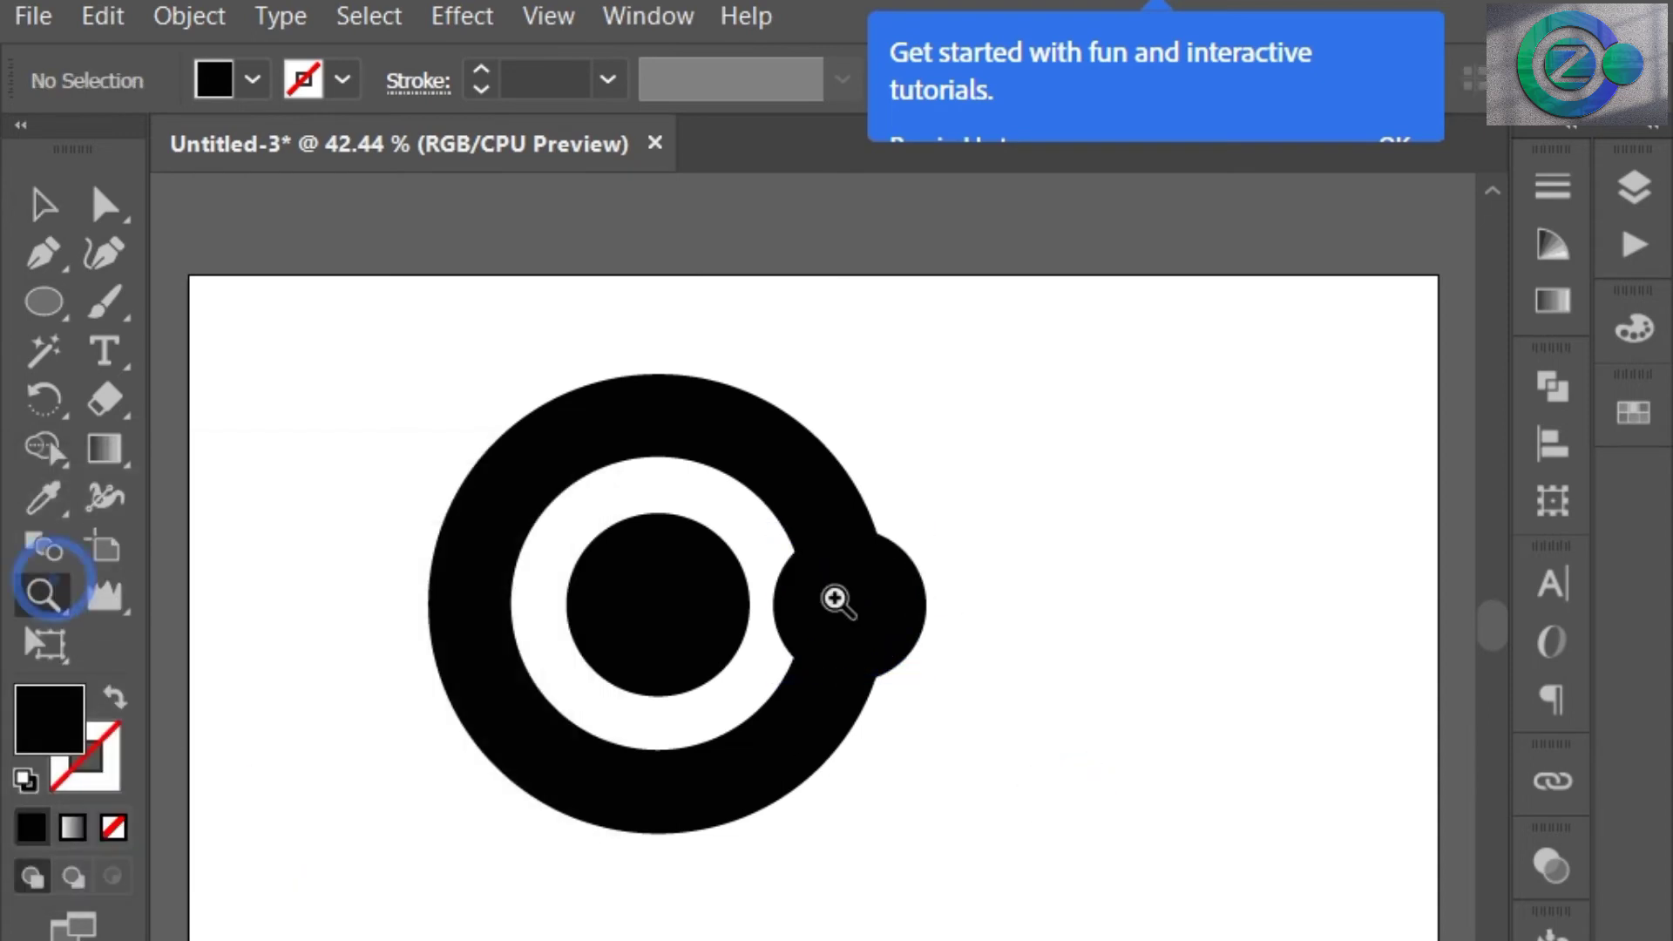
# - Merge the regions of the offset band around the small circle with the Shape Builder tool, with all logo shapes selected
pyautogui.click(861, 599)
pyautogui.click(777, 609)
pyautogui.click(63, 204)
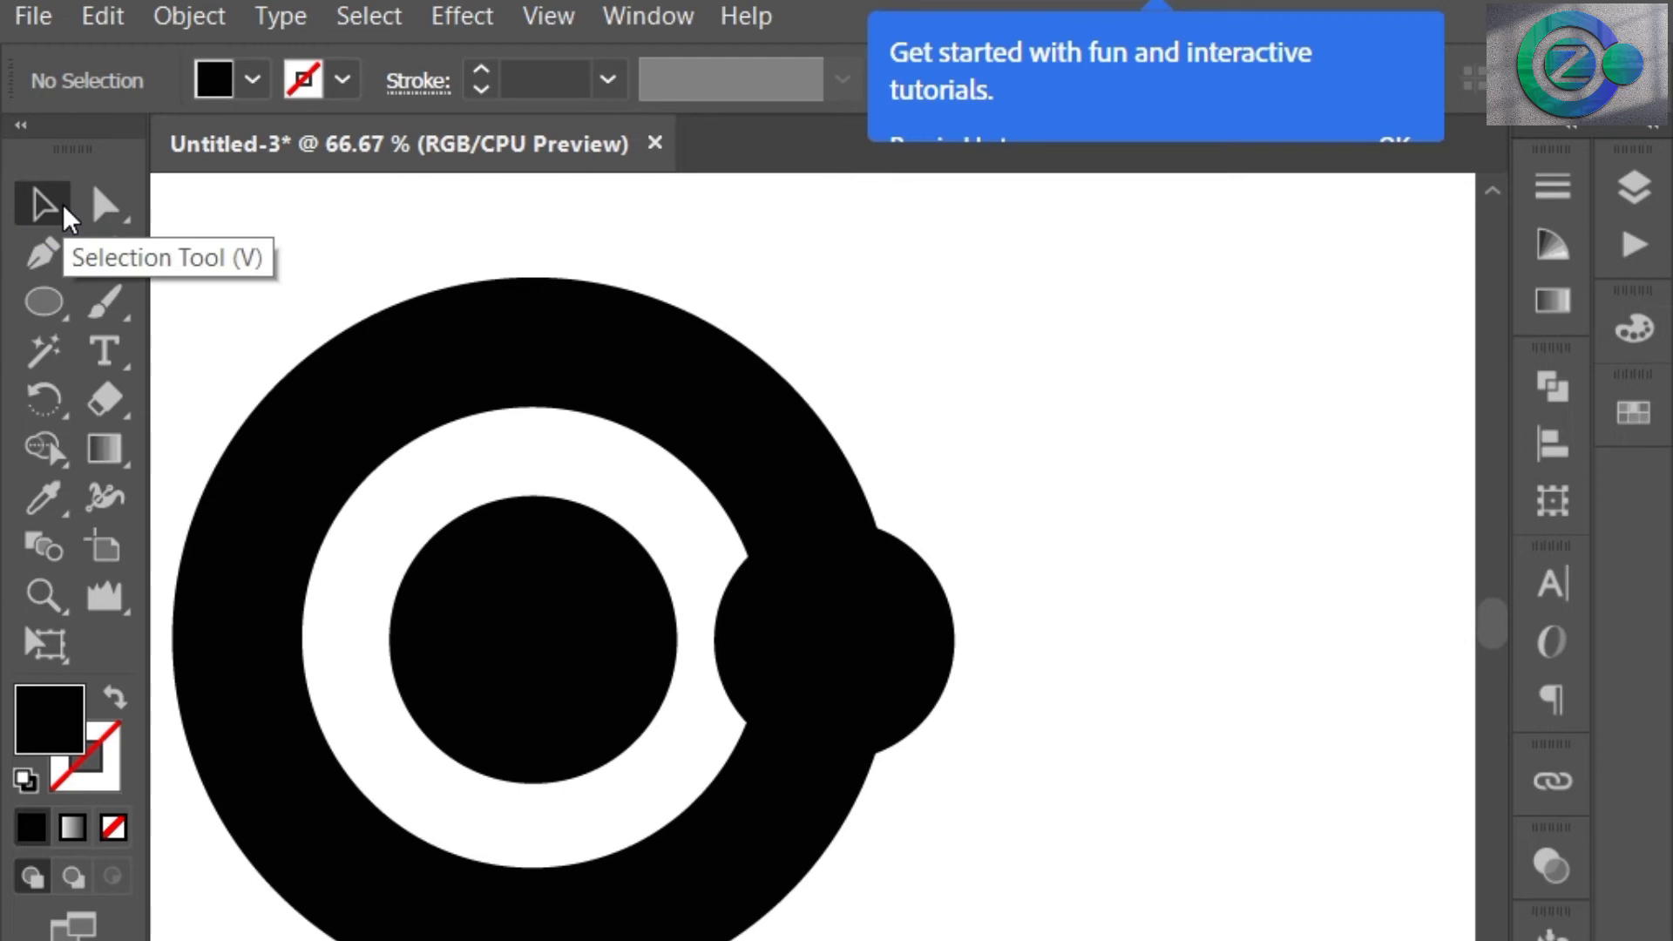
pyautogui.moveTo(213, 269); pyautogui.dragTo(937, 893)
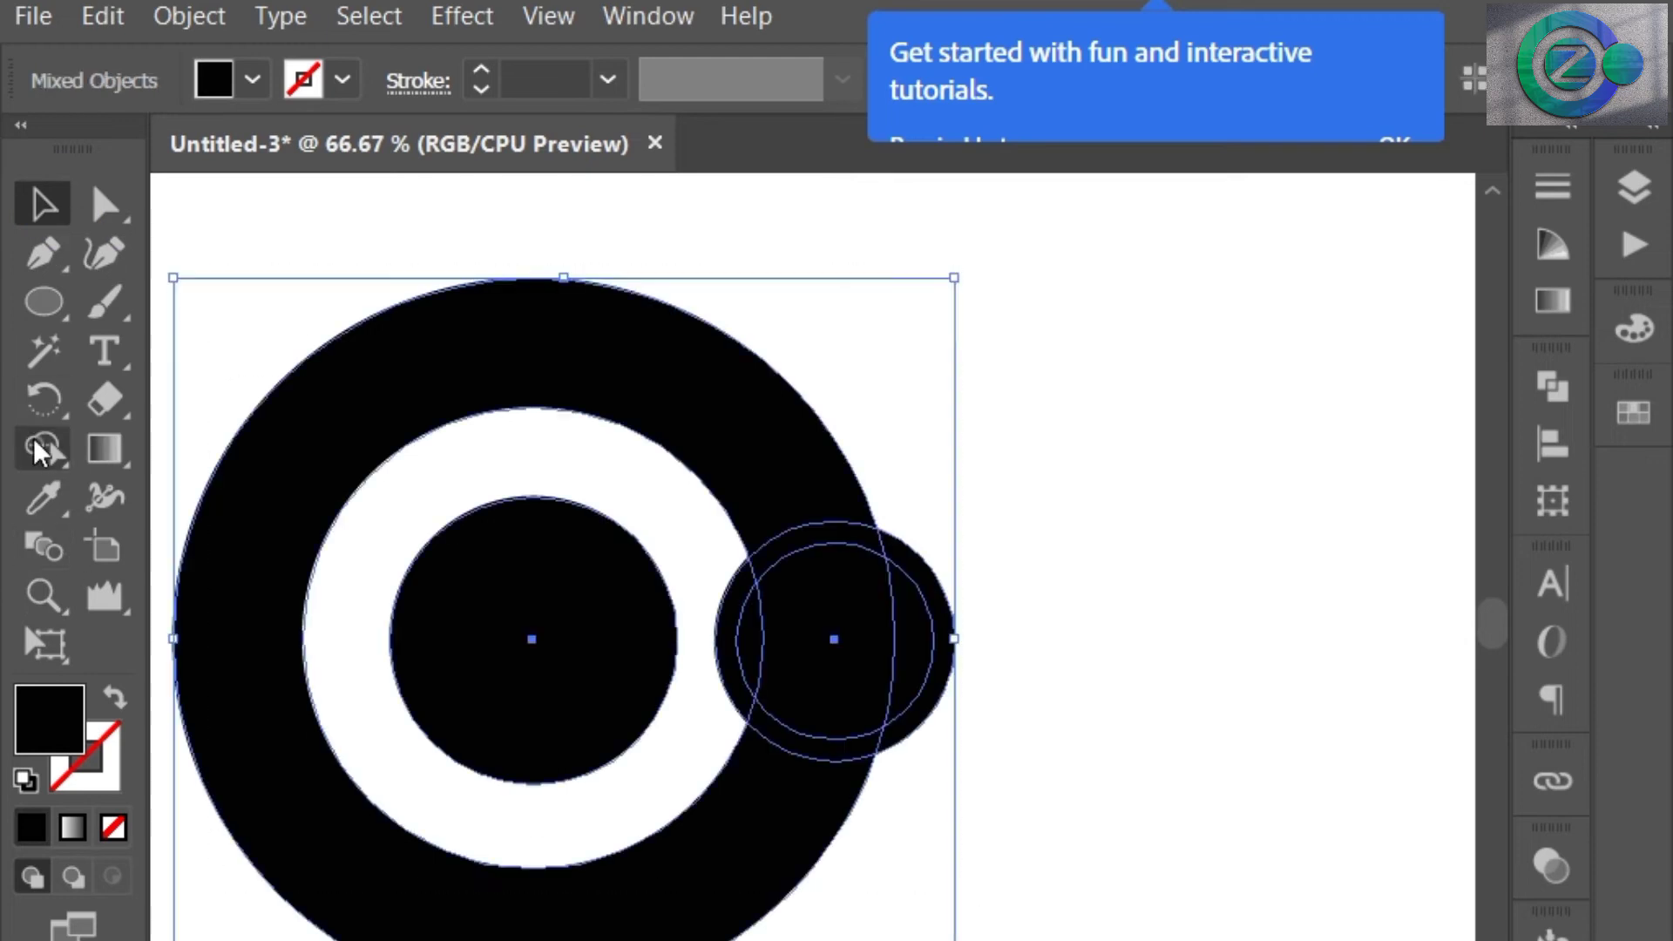
pyautogui.click(38, 451)
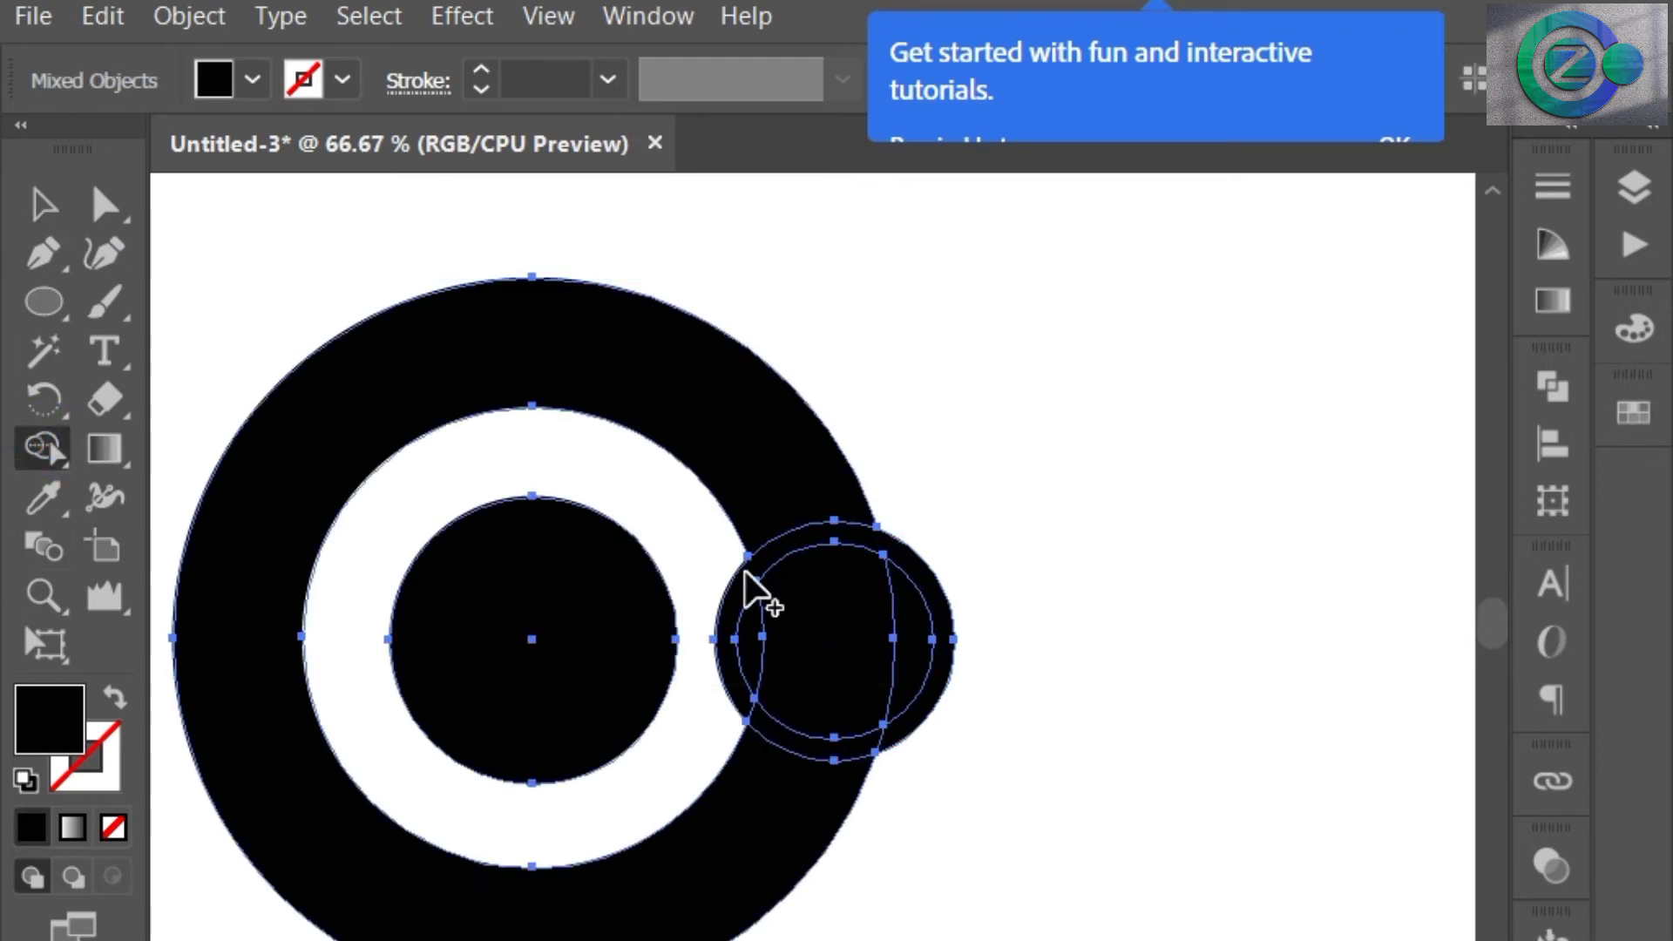
pyautogui.click(742, 696)
pyautogui.moveTo(758, 646); pyautogui.dragTo(912, 643)
# - Remove the merged thin band around the small circle to cut a gap in the ring, and exit isolation mode
pyautogui.click(44, 205)
pyautogui.click(650, 289)
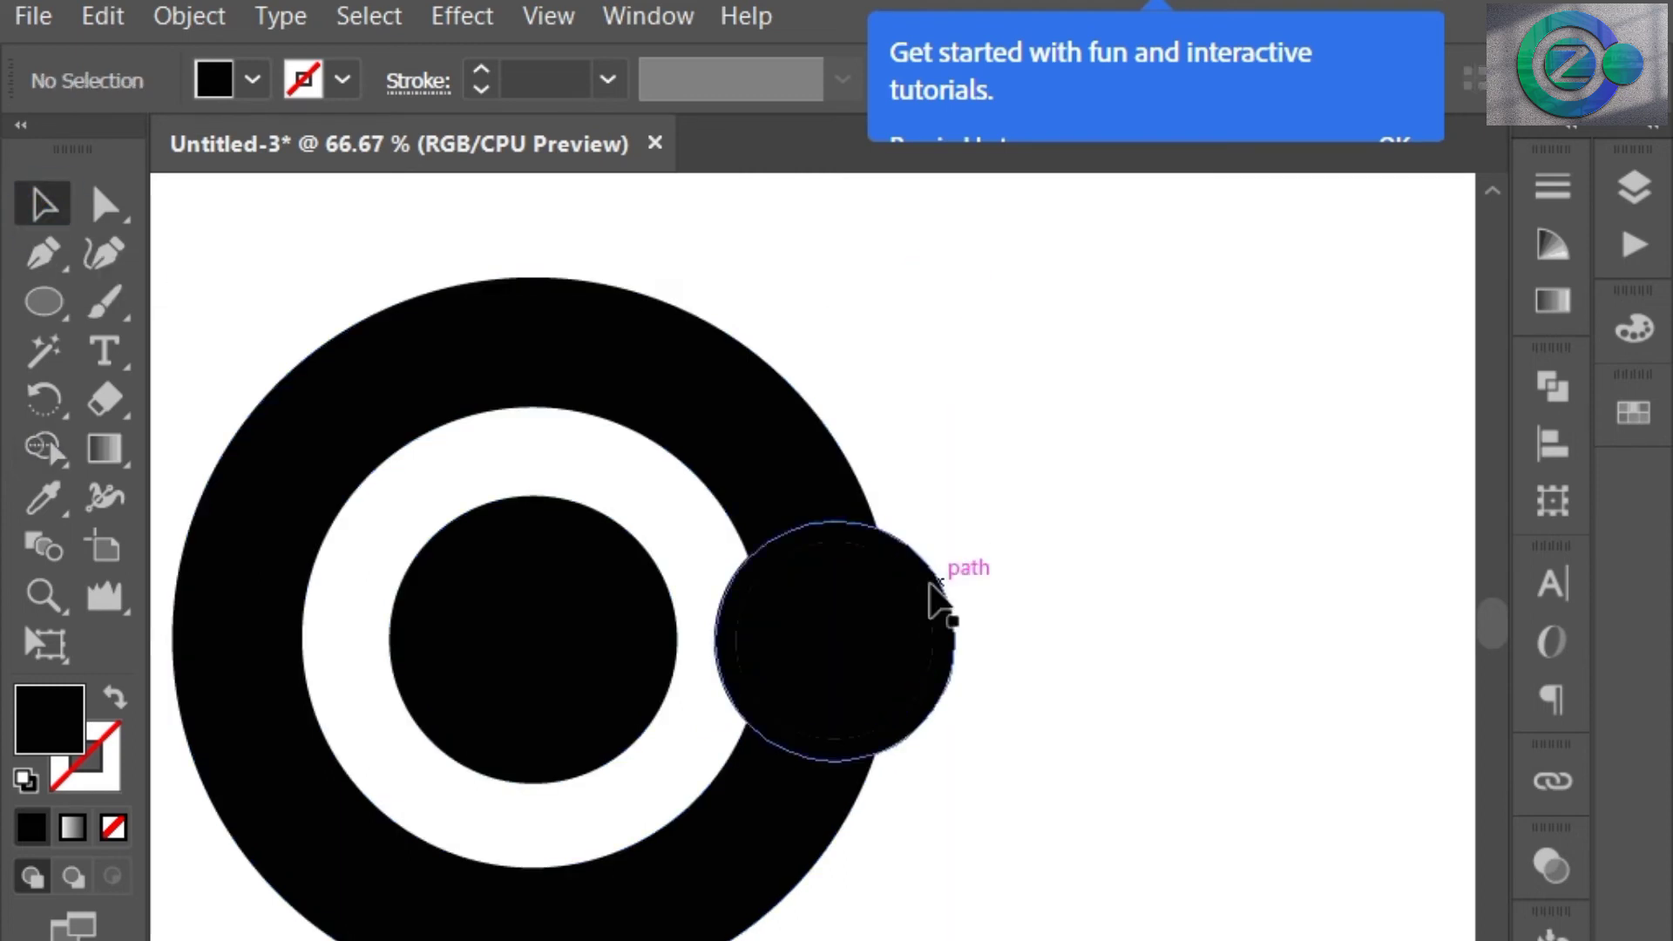
pyautogui.doubleClick(931, 583)
pyautogui.click(930, 600)
pyautogui.moveTo(931, 599); pyautogui.dragTo(1257, 399)
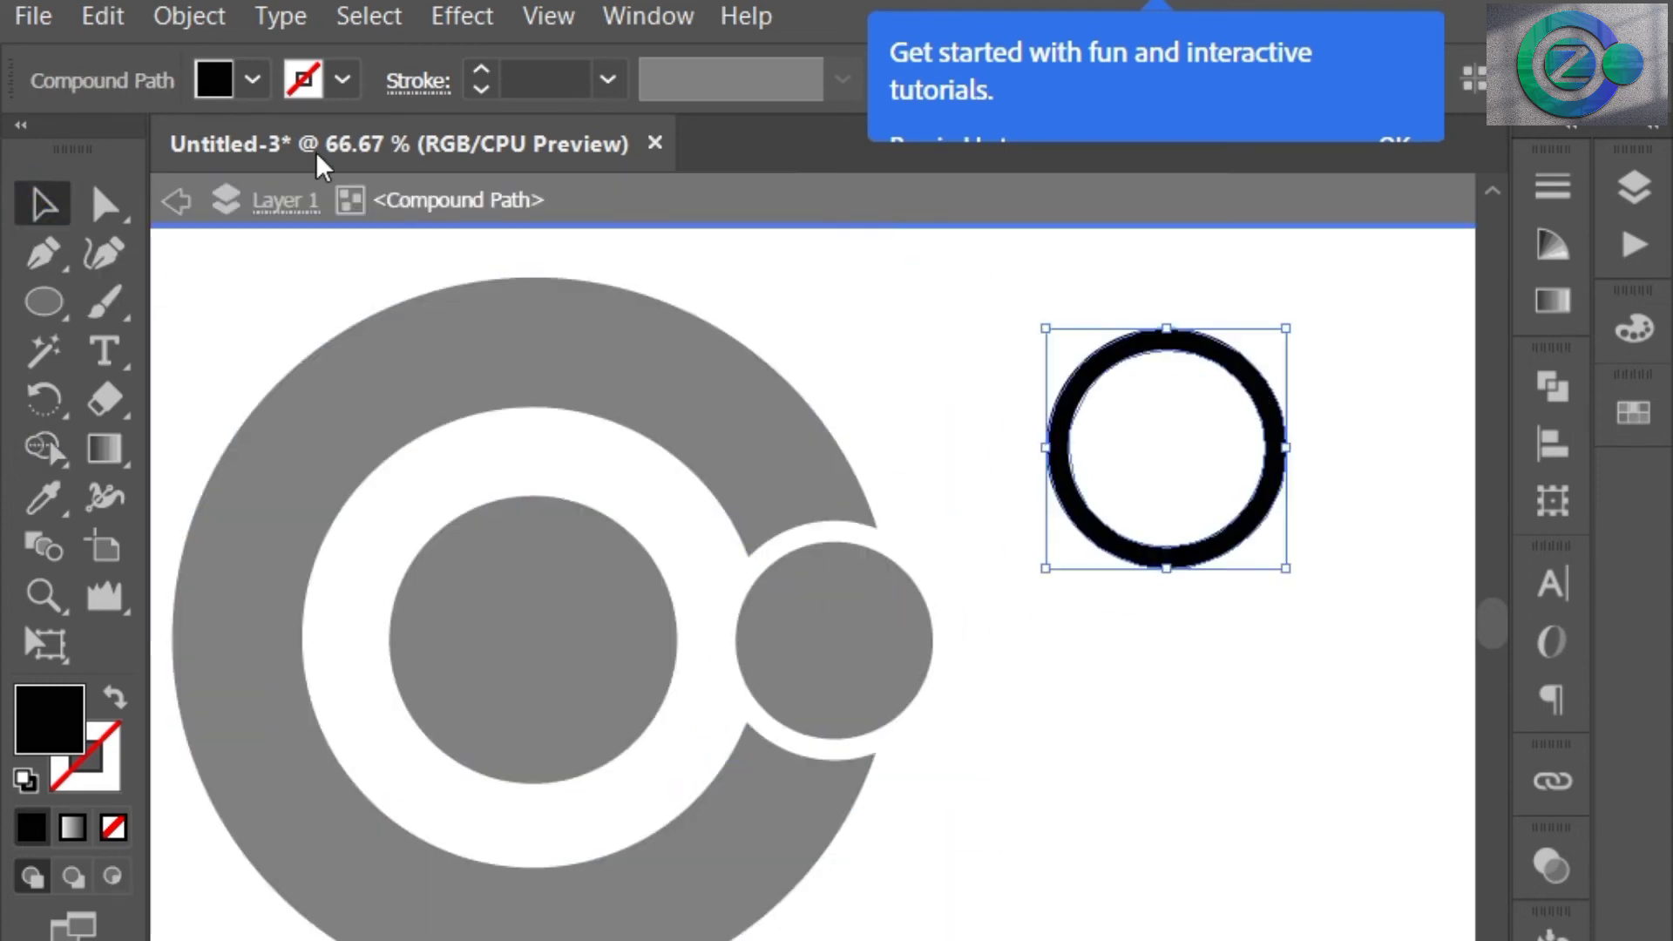
pyautogui.click(172, 201)
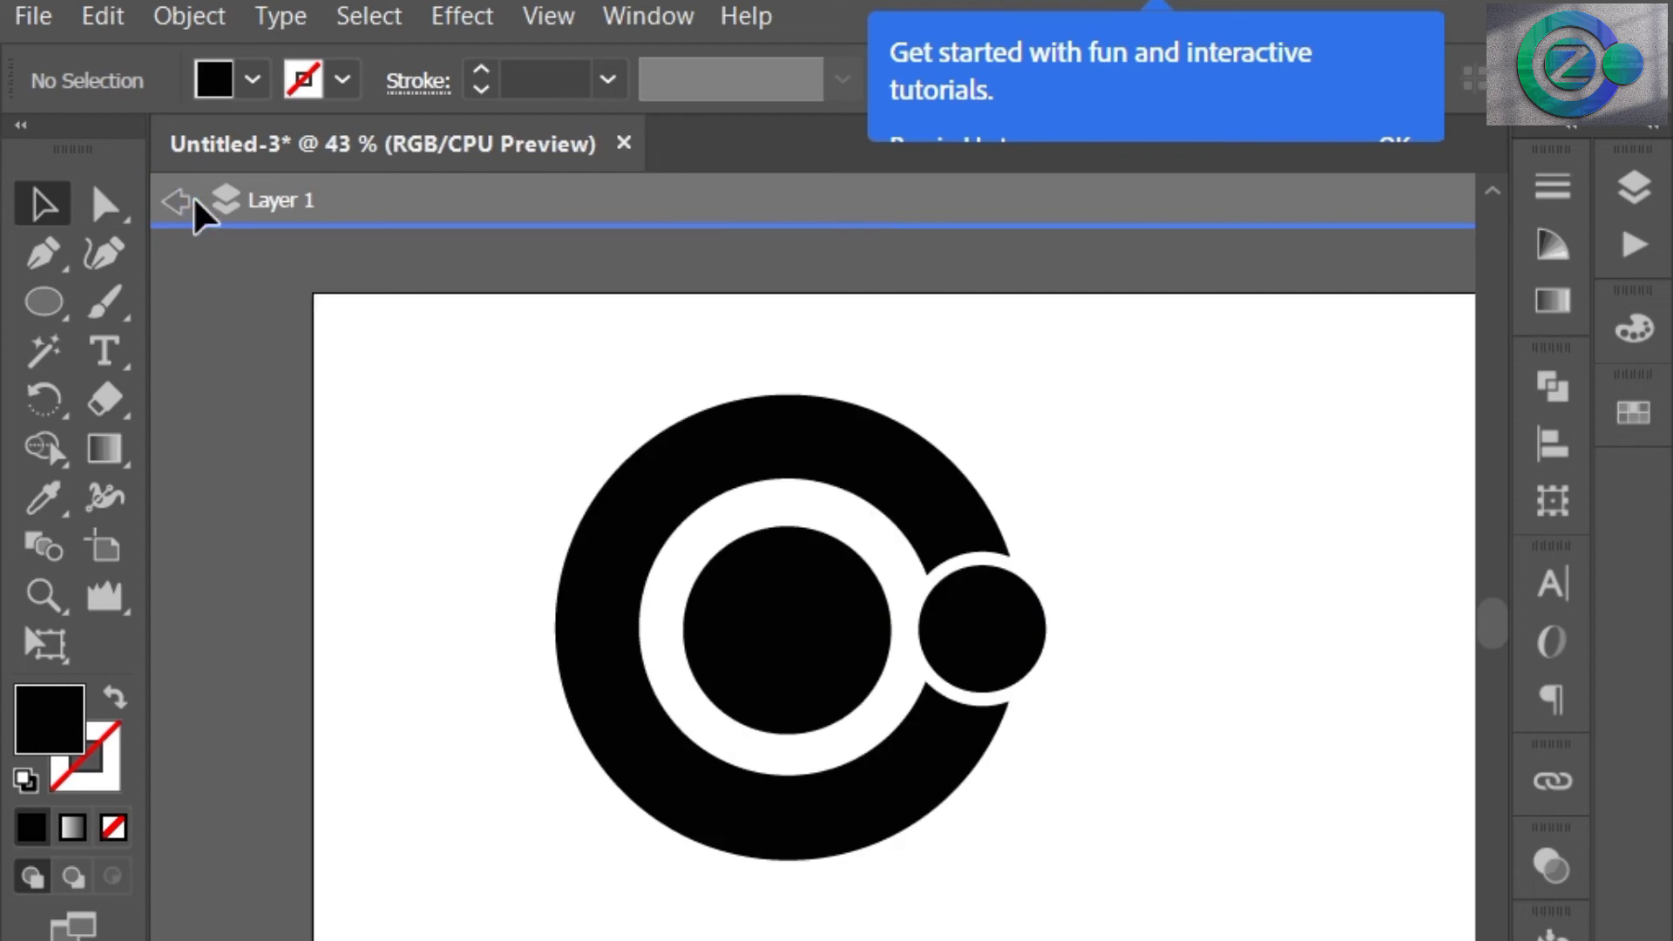
pyautogui.click(188, 201)
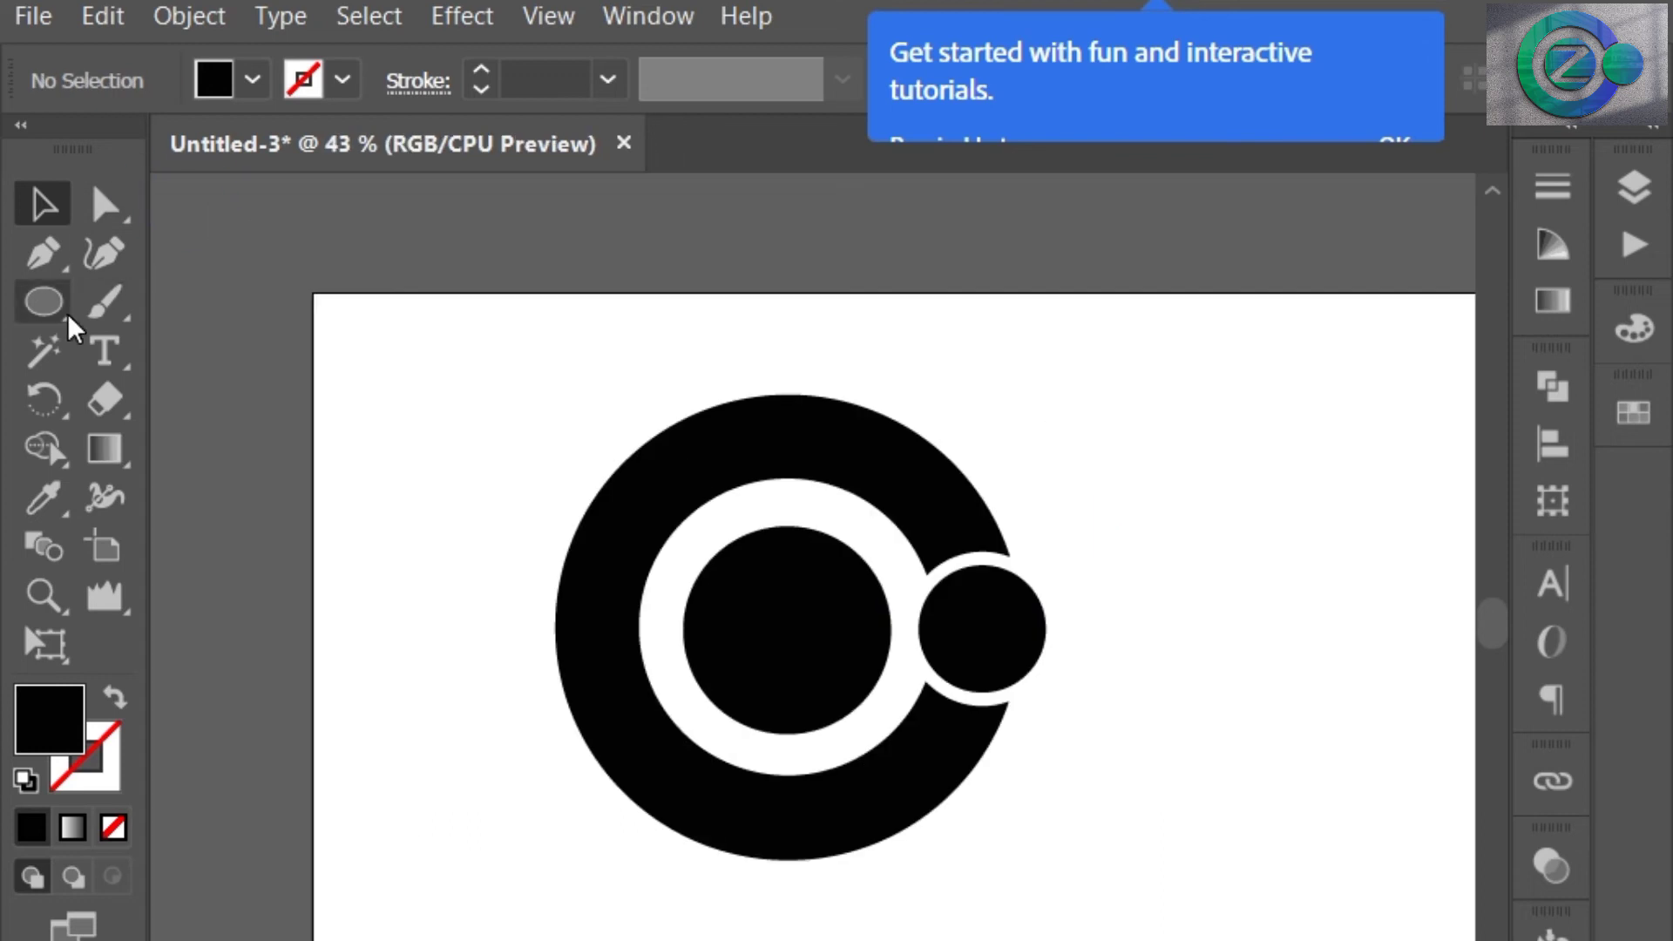
# - Add the letter Z as 48 pt text on the empty area beside the large ring
pyautogui.click(114, 348)
pyautogui.rightClick(504, 455)
pyautogui.moveTo(579, 586)
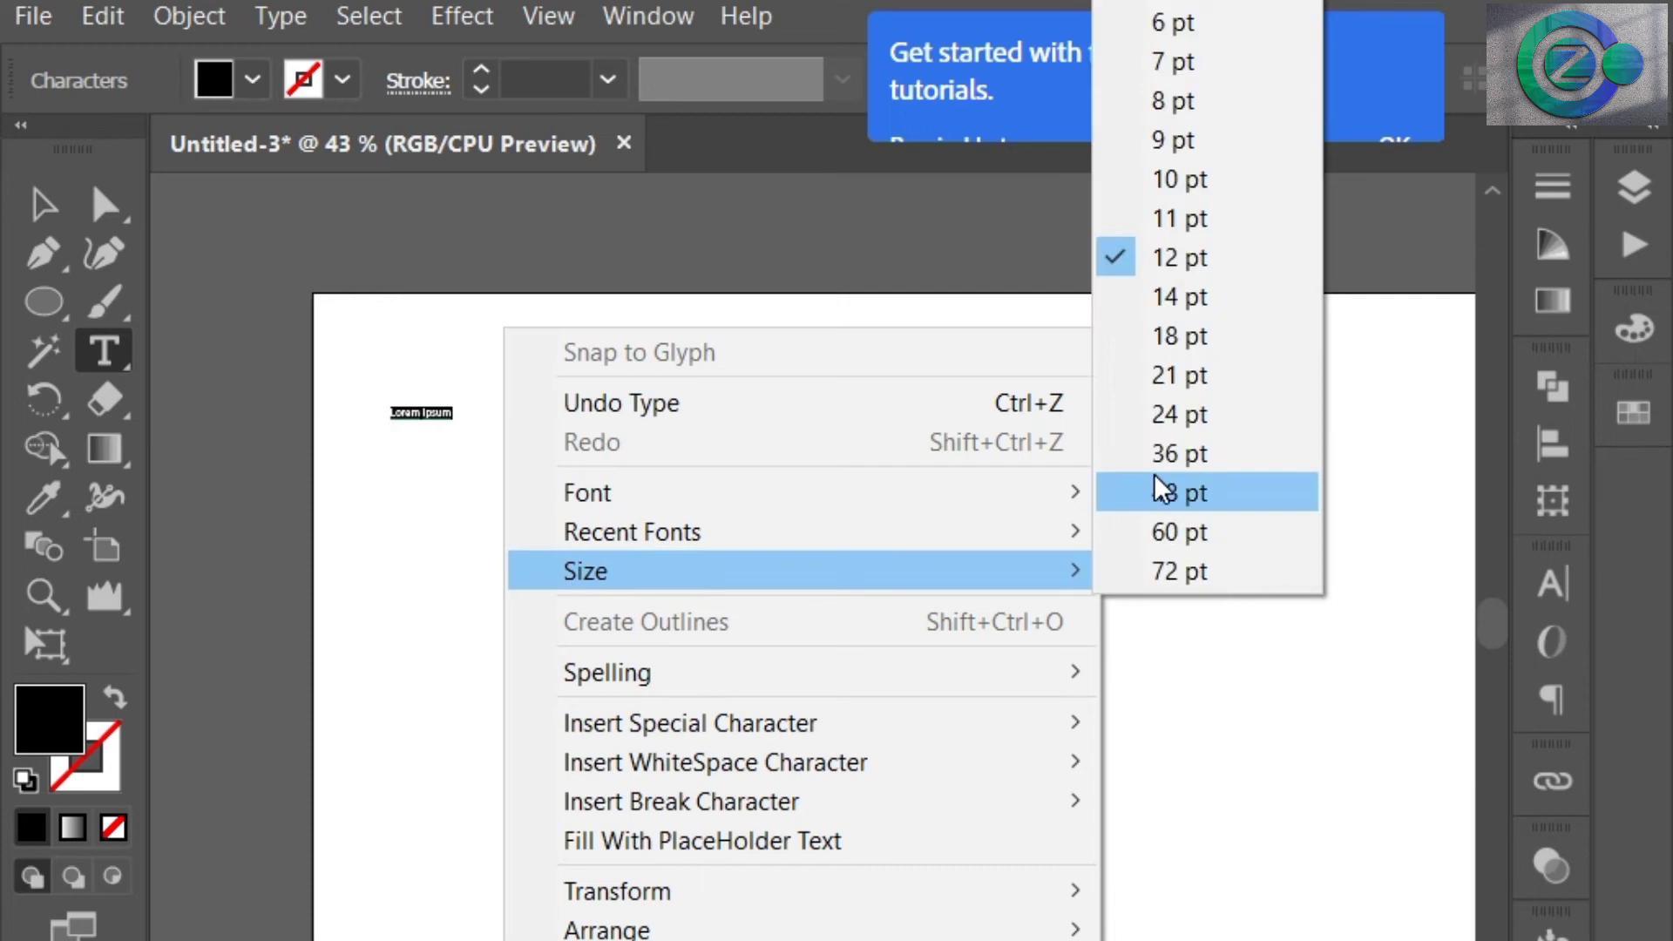
pyautogui.click(1158, 484)
pyautogui.press('BackSpace')
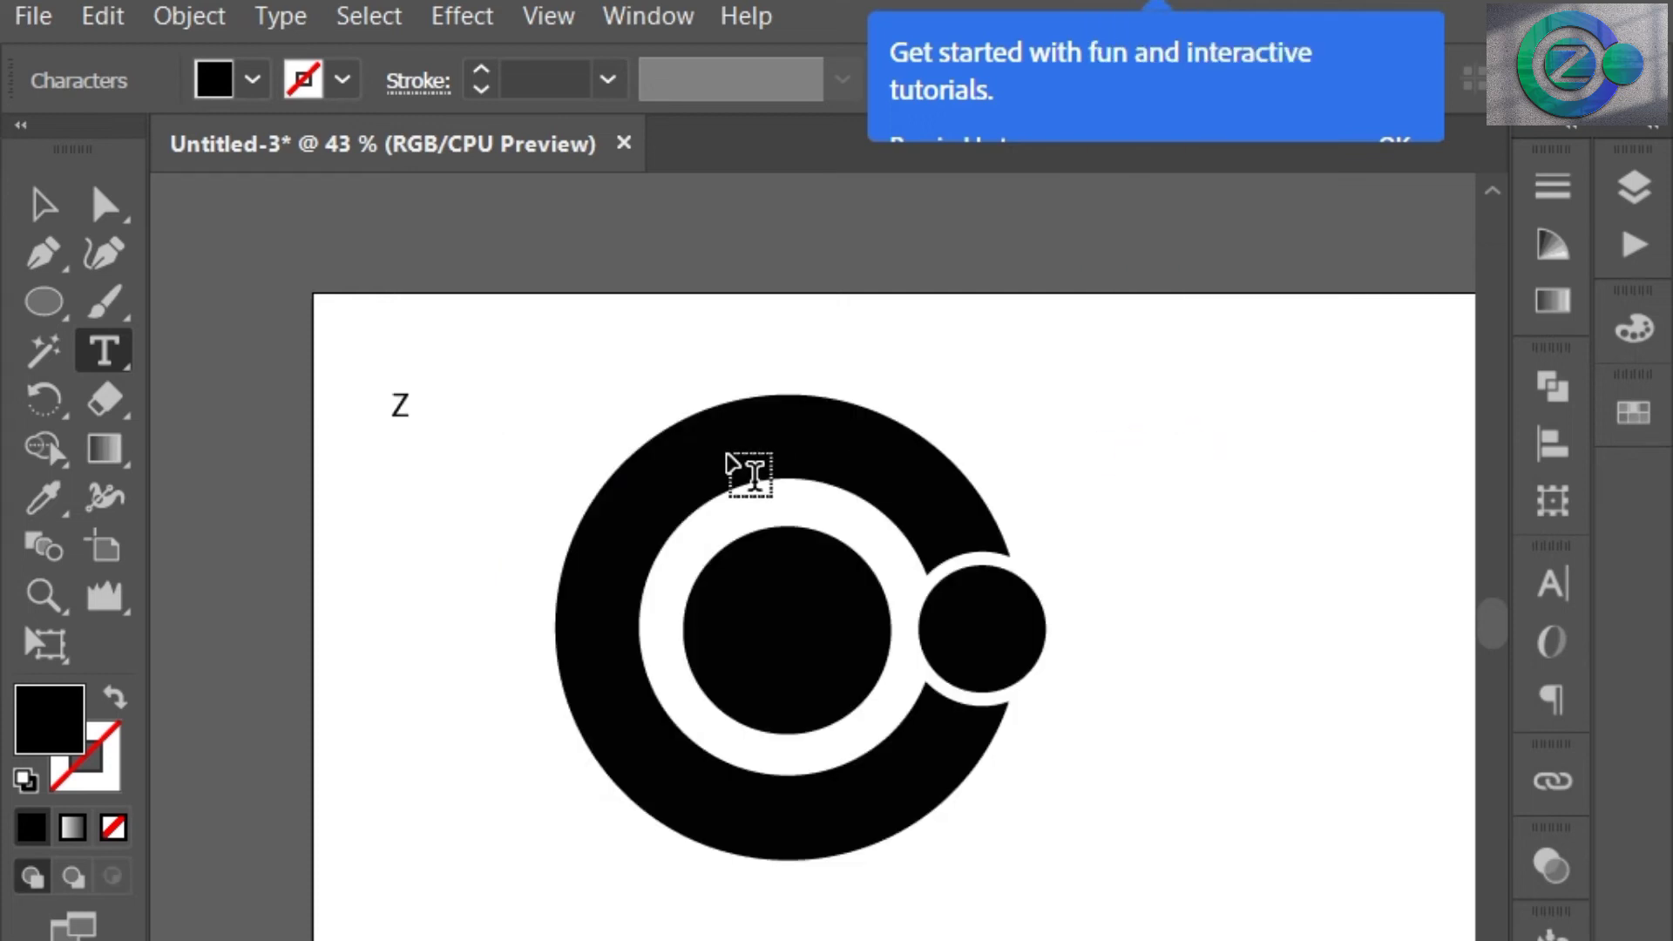
pyautogui.press('Escape')
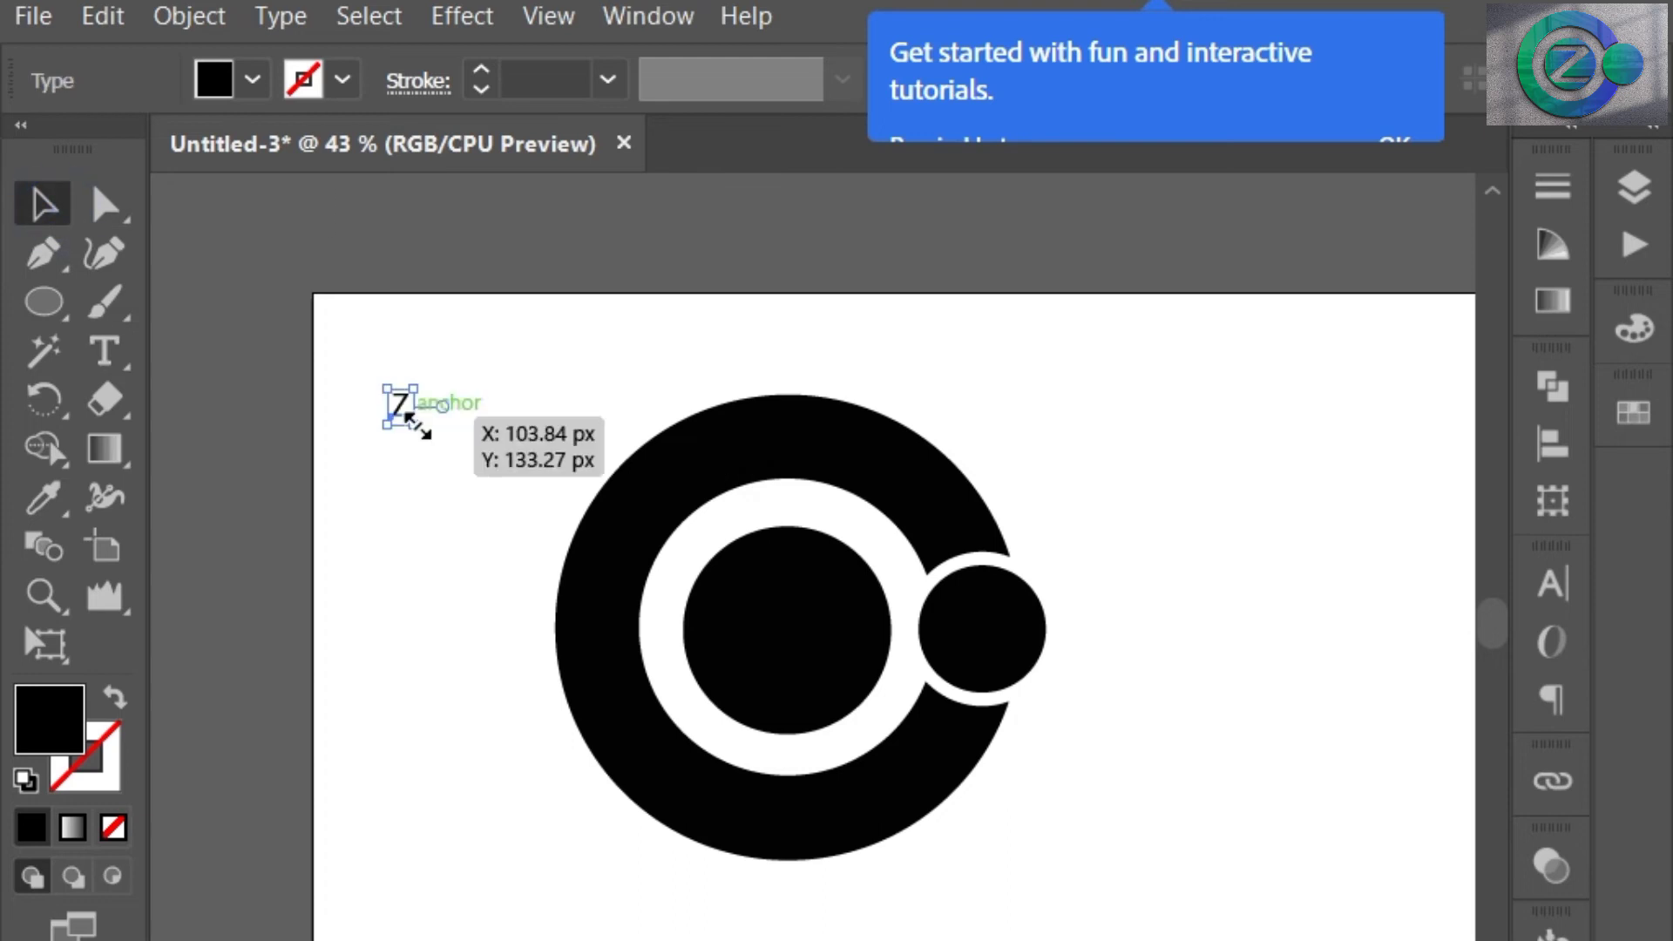
# - Enlarge the letter Z to roughly the height of the central circle and change it to a bold sans-serif font
pyautogui.moveTo(418, 422); pyautogui.dragTo(596, 686)
pyautogui.rightClick(554, 538)
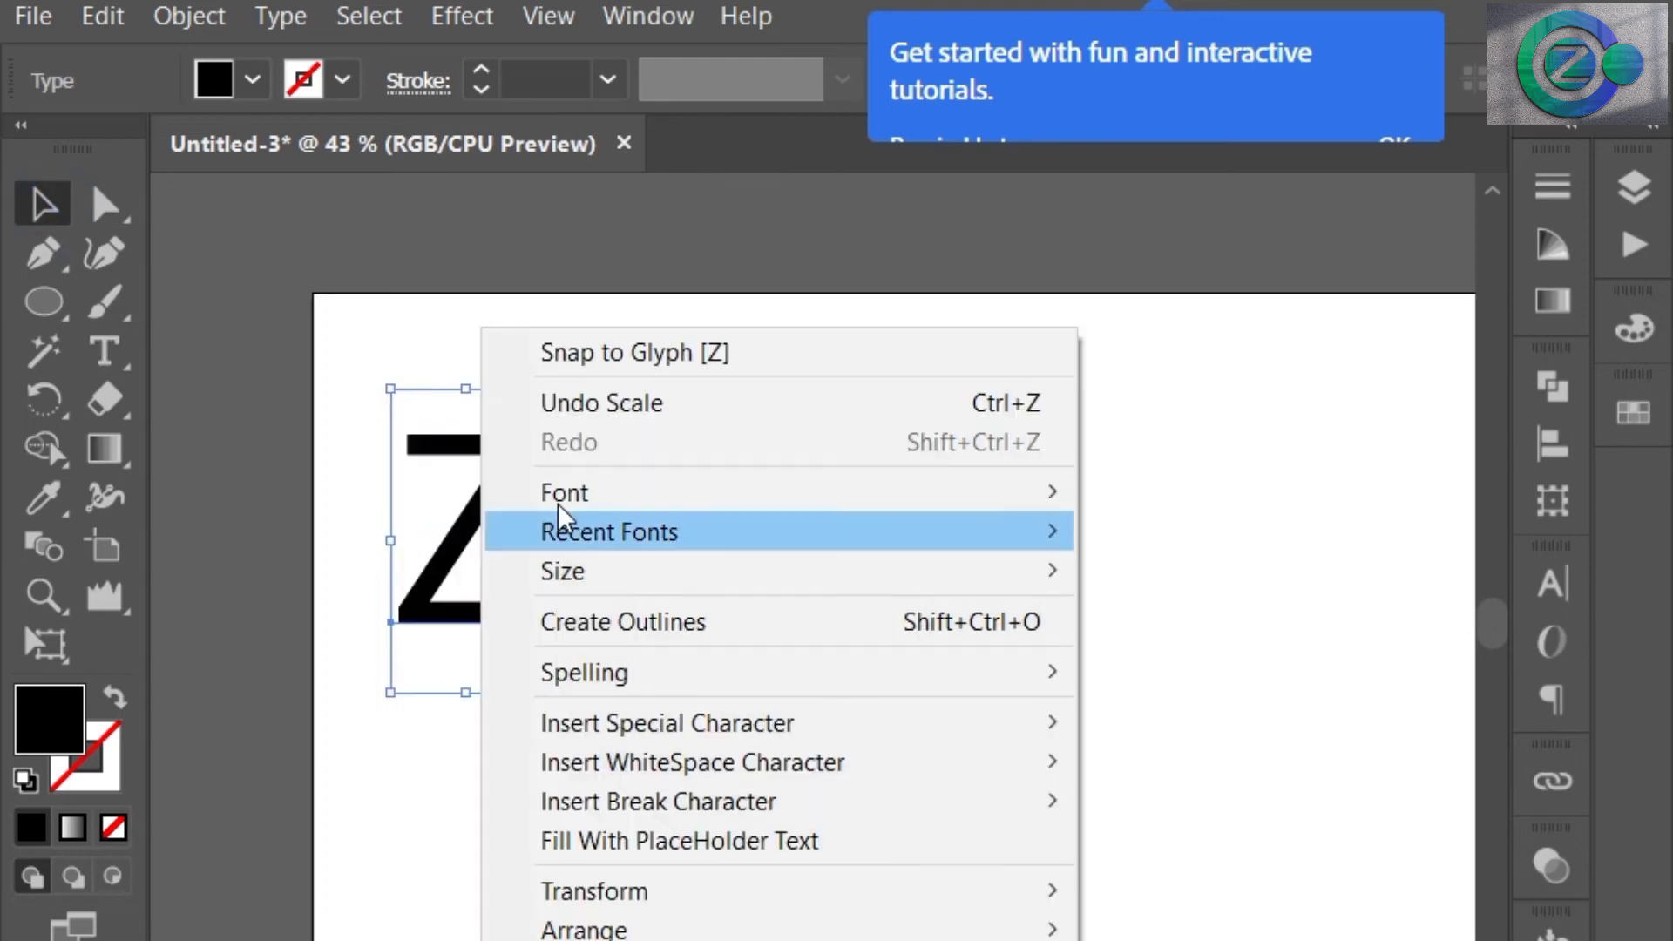
pyautogui.moveTo(594, 539)
pyautogui.click(385, 612)
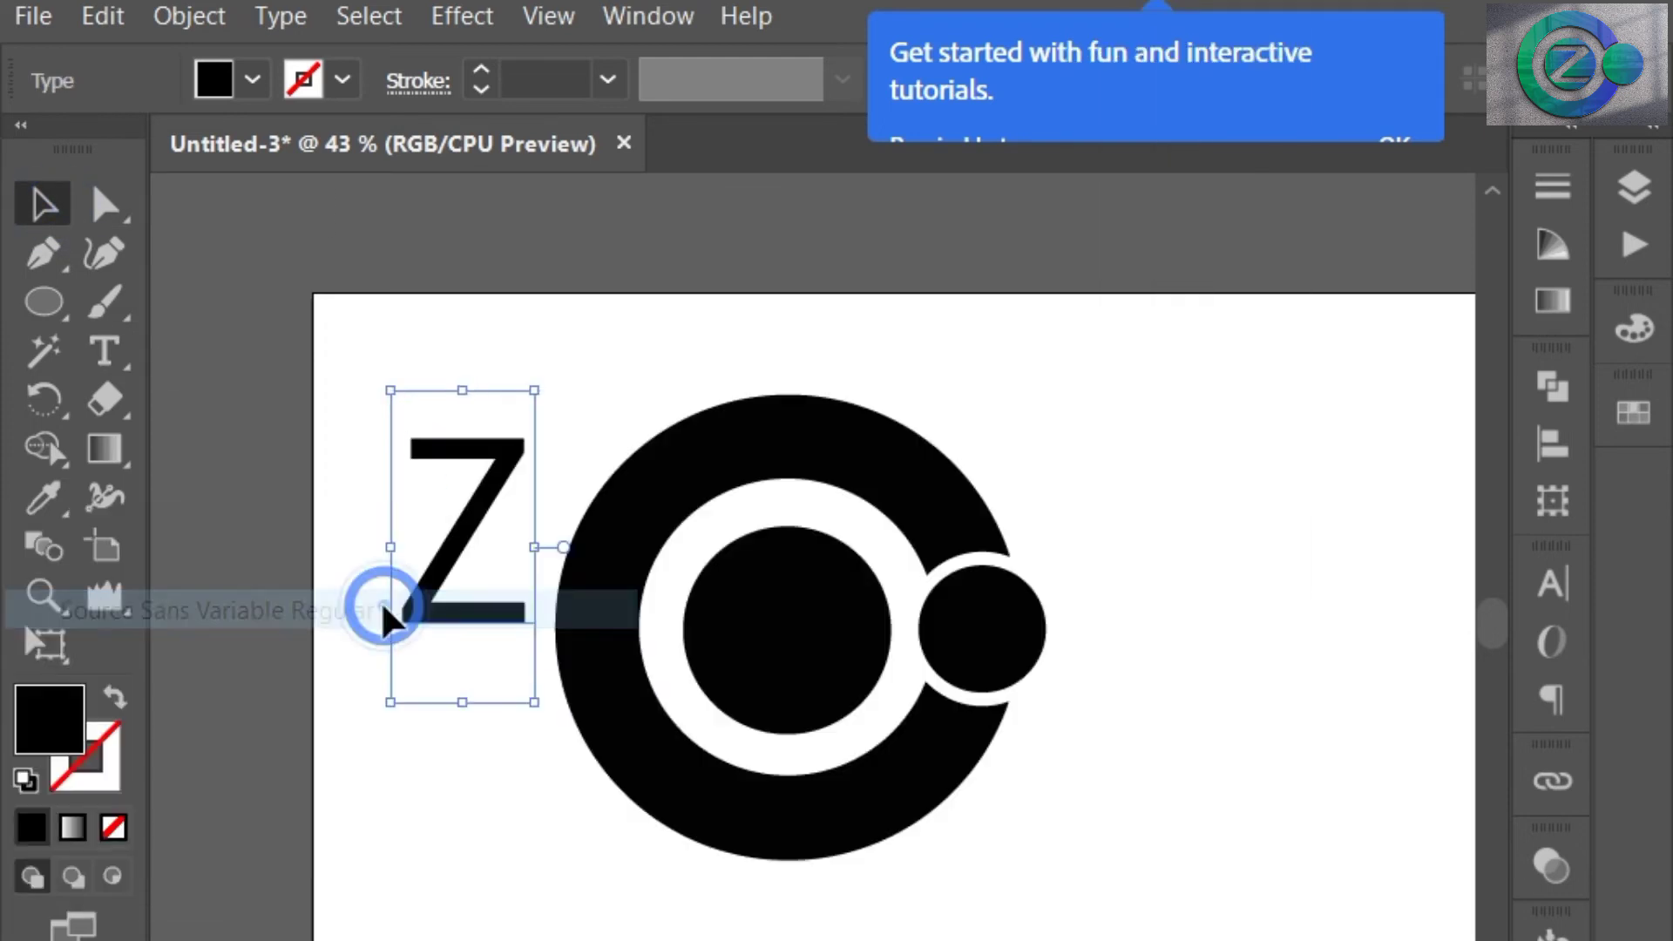
pyautogui.rightClick(456, 601)
pyautogui.click(417, 565)
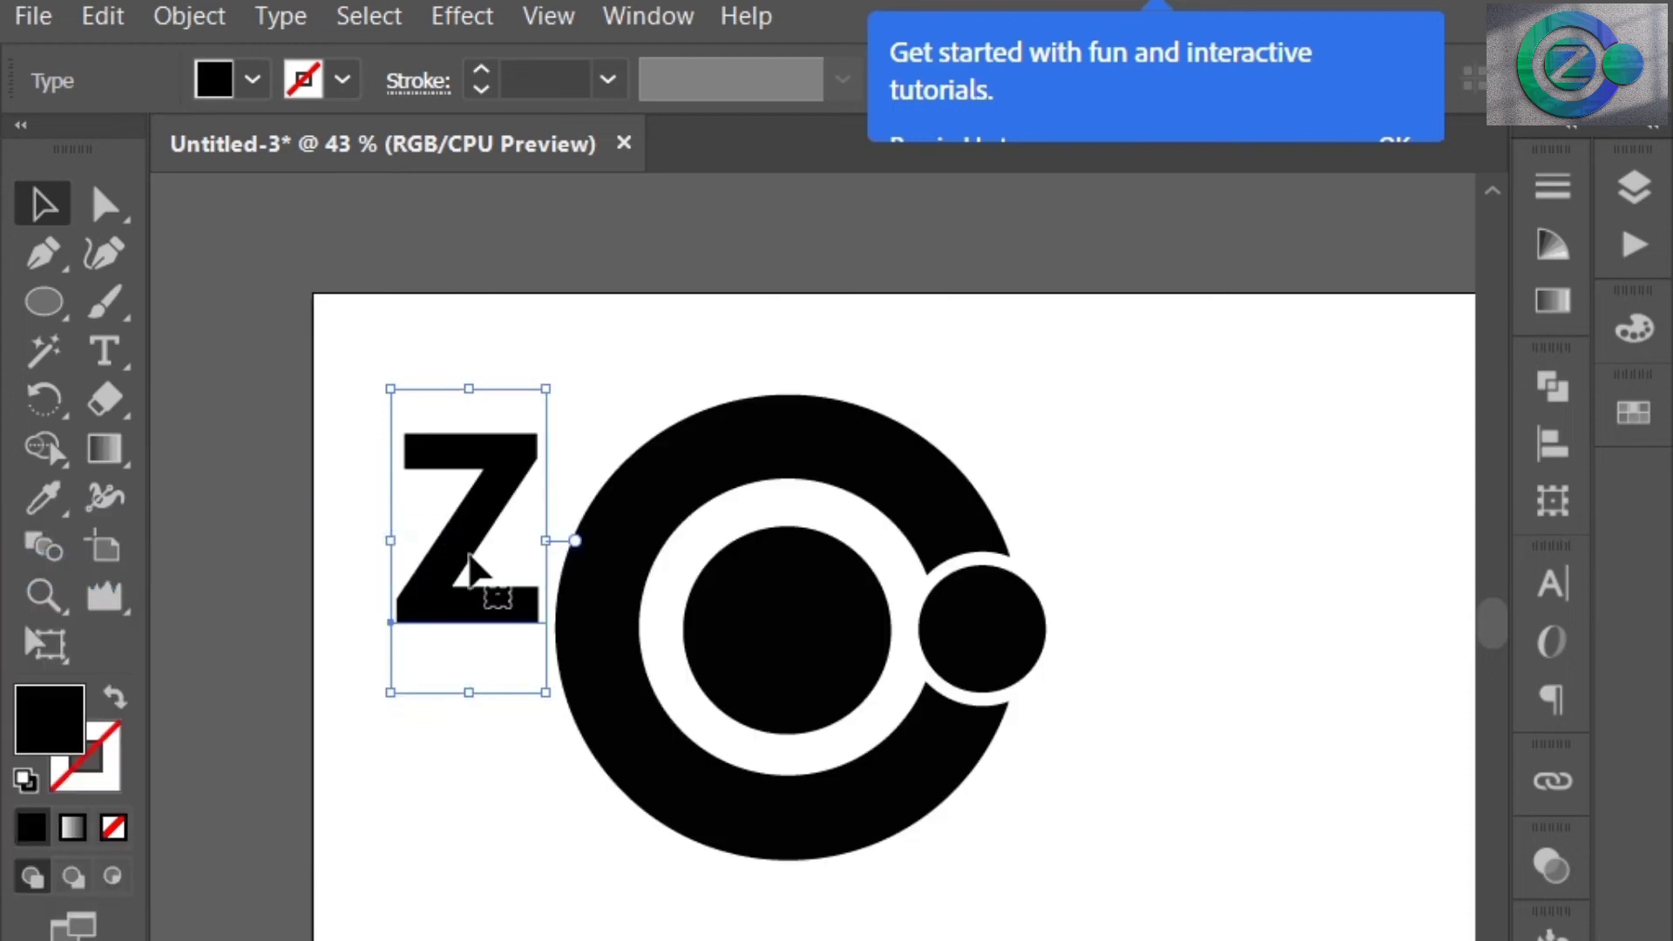
# - Convert the Z to outlines, then widen and fit it over the central circle so it spans the circle's width
pyautogui.rightClick(415, 542)
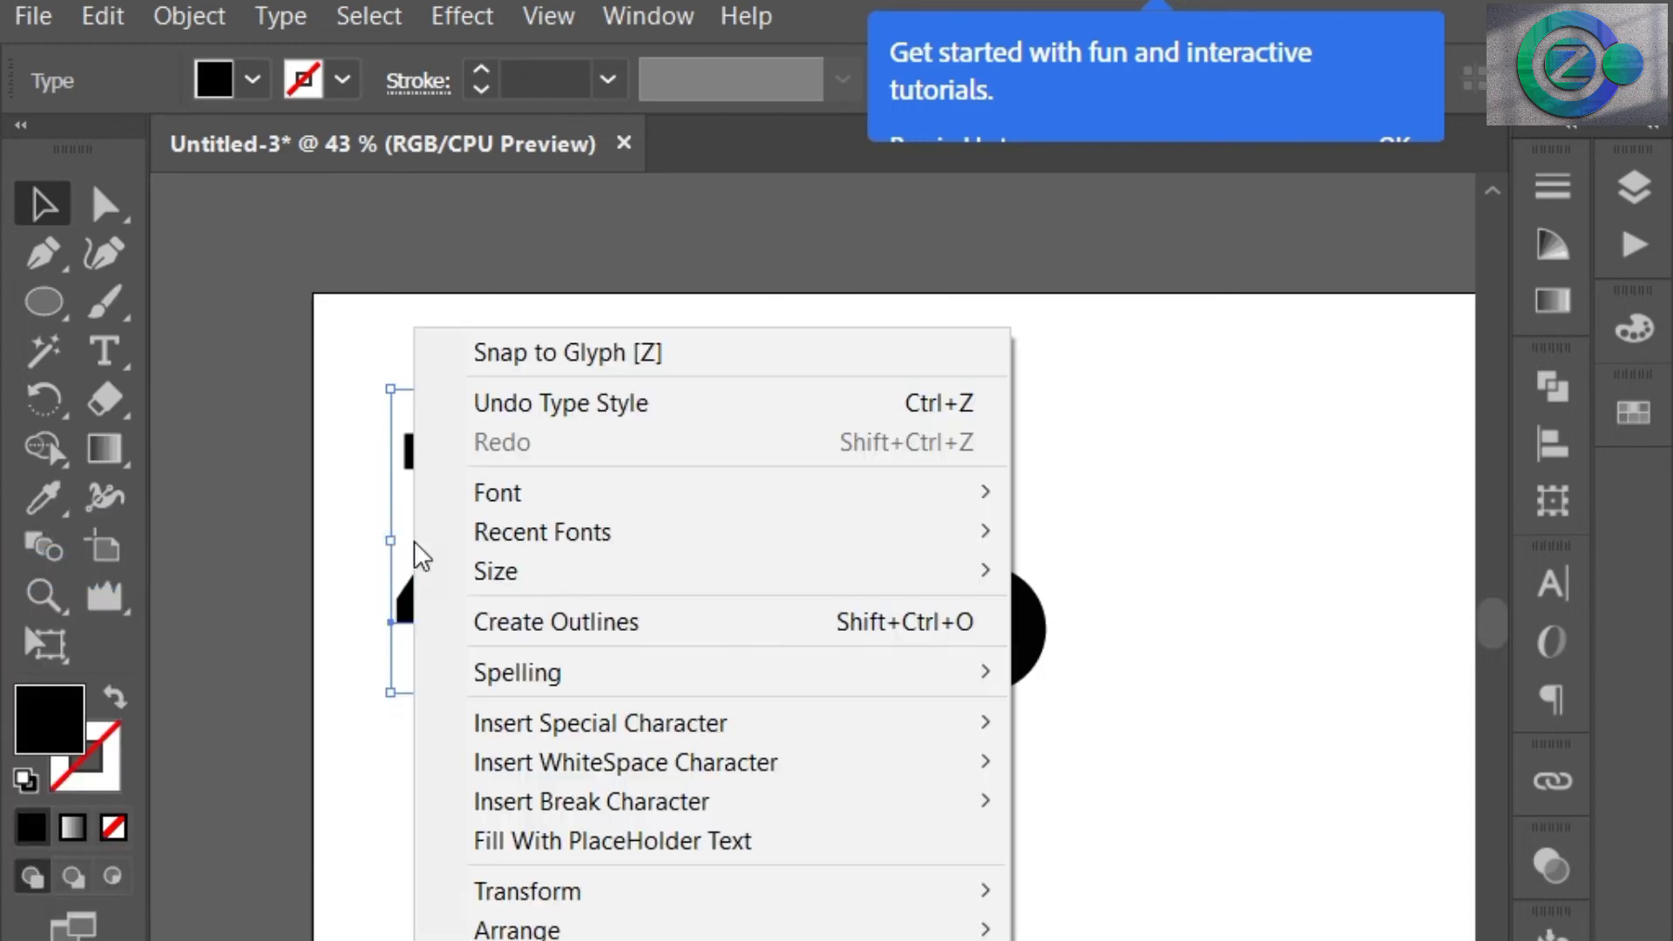
pyautogui.click(600, 618)
pyautogui.moveTo(534, 625); pyautogui.dragTo(603, 530)
pyautogui.moveTo(493, 541); pyautogui.dragTo(770, 642)
pyautogui.moveTo(782, 733); pyautogui.dragTo(783, 712)
pyautogui.moveTo(785, 553); pyautogui.dragTo(783, 547)
pyautogui.moveTo(783, 712); pyautogui.dragTo(784, 712)
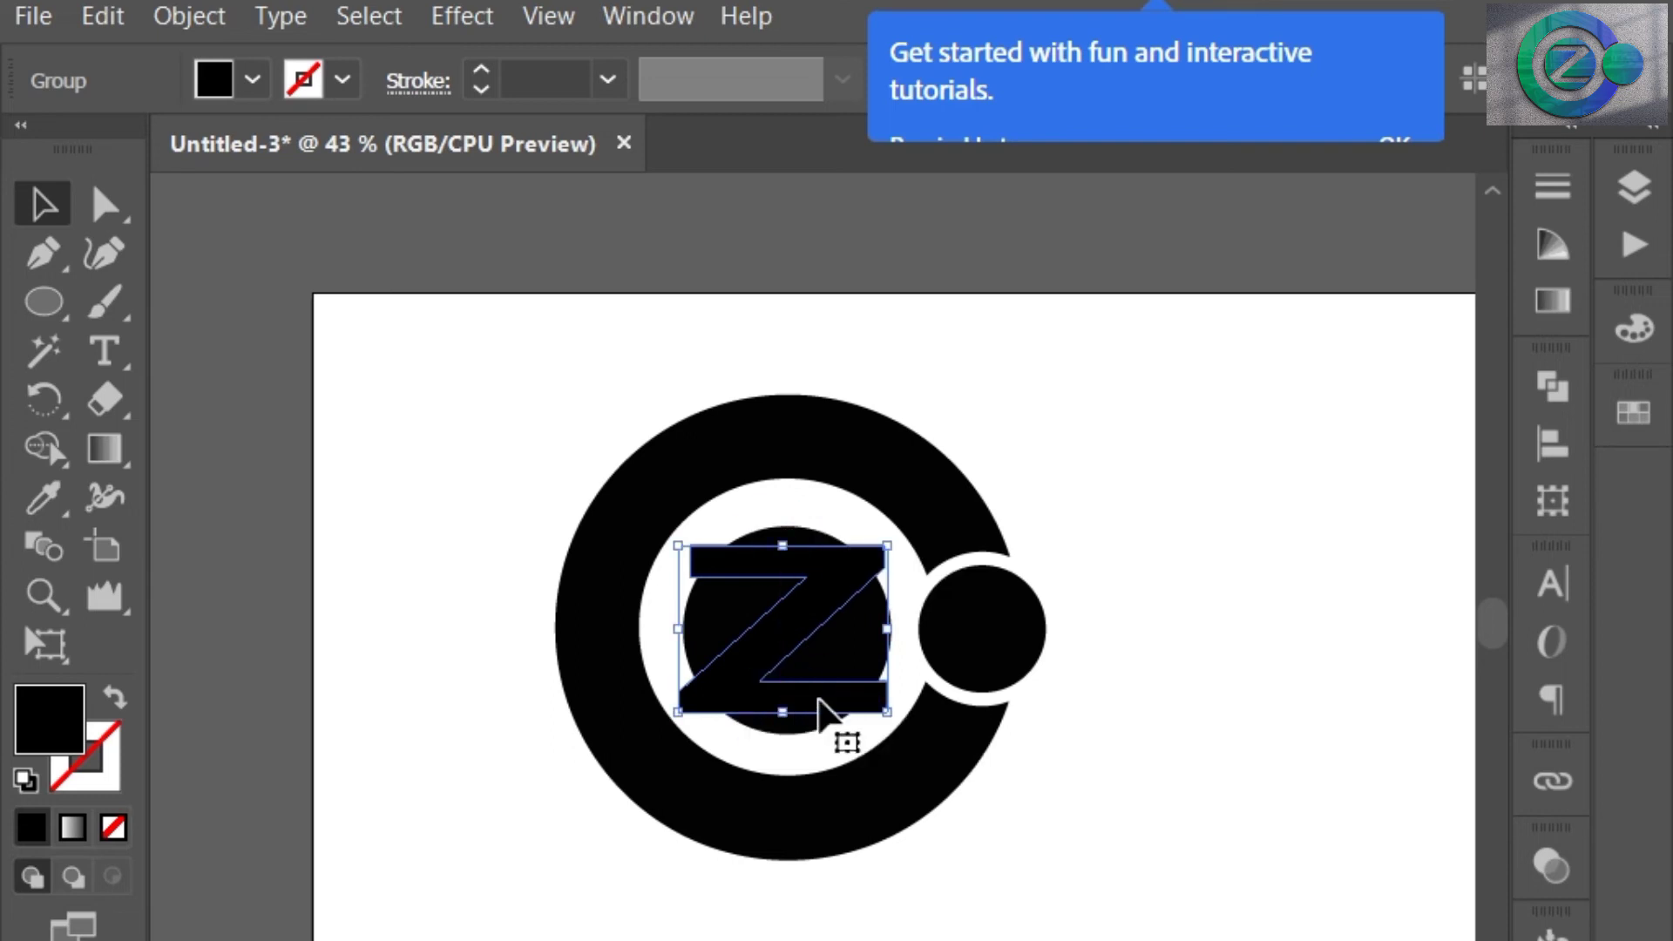
# - Move the Z aside, place a duplicate of the central circle outside the logo and delete the extra circle copy
pyautogui.click(1098, 720)
pyautogui.moveTo(866, 598); pyautogui.dragTo(556, 607)
pyautogui.moveTo(796, 652); pyautogui.dragTo(858, 688)
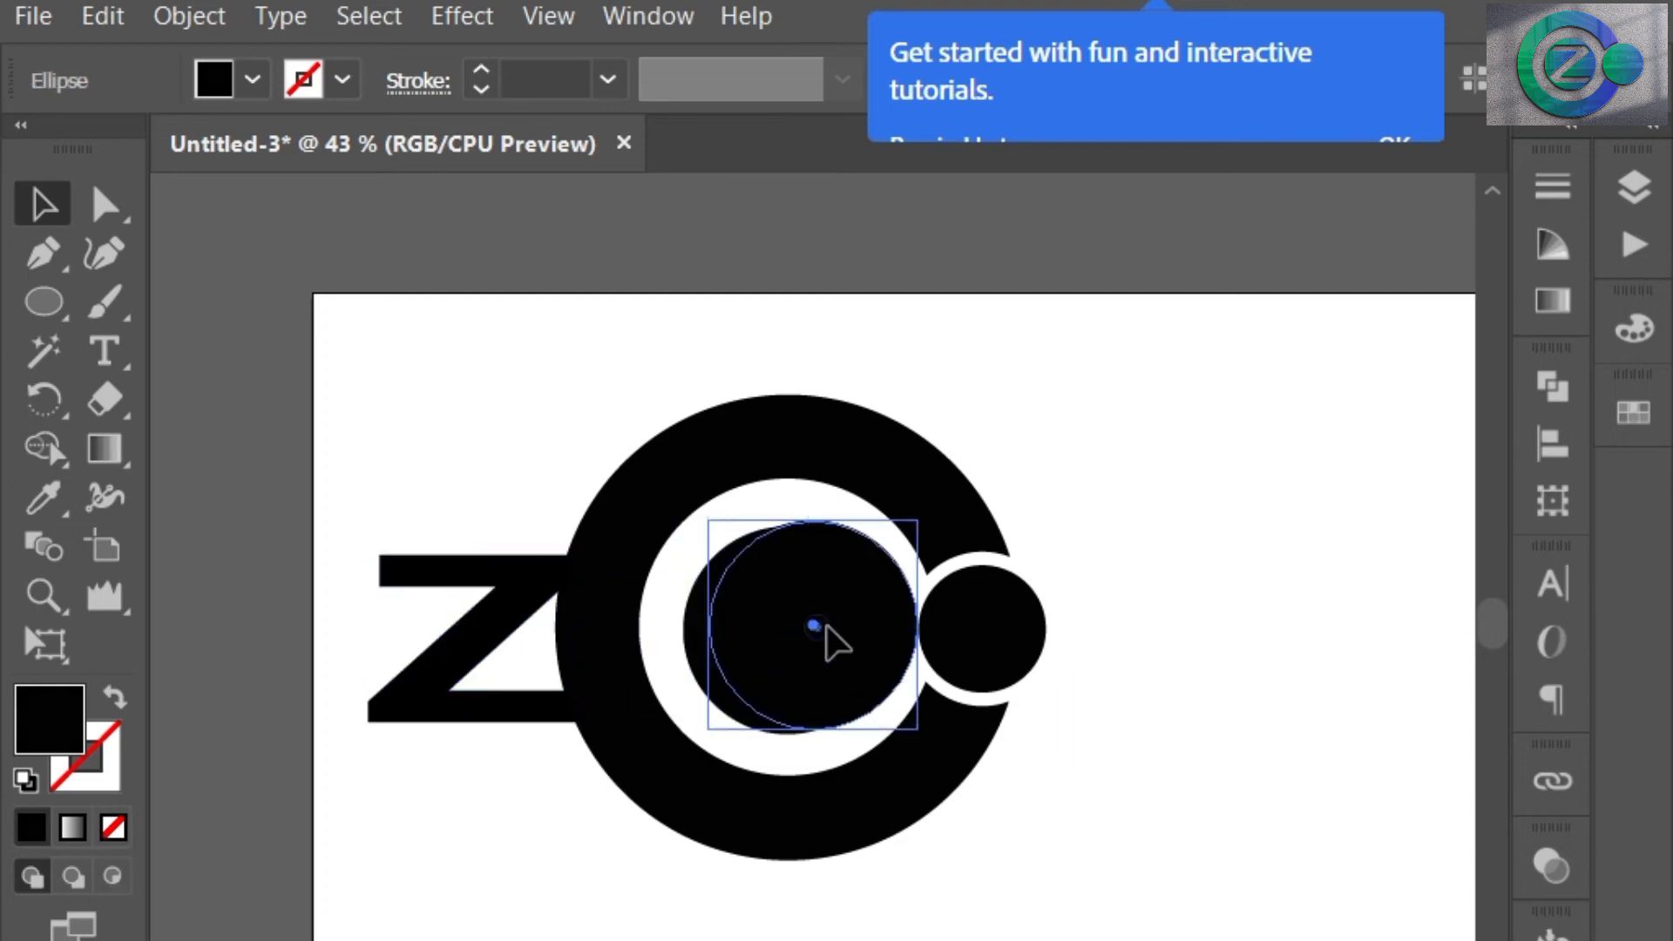
pyautogui.moveTo(826, 626); pyautogui.dragTo(1222, 711)
pyautogui.moveTo(850, 662); pyautogui.dragTo(567, 873)
pyautogui.press('Delete')
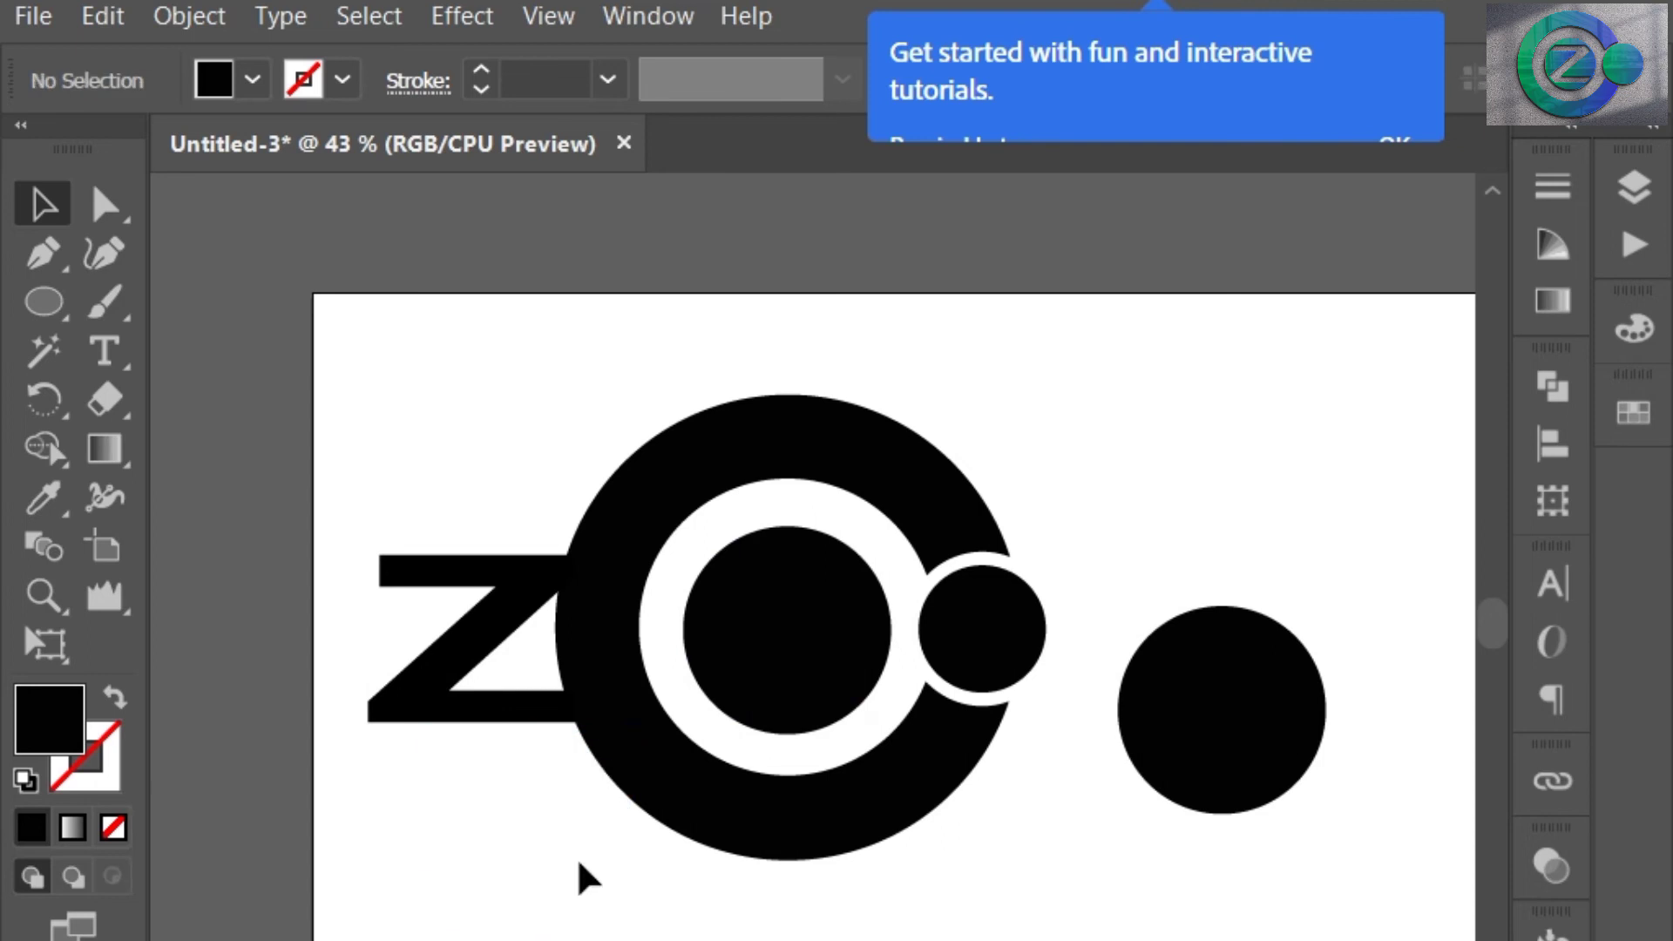
# - Move the Z back over the middle of the central circle and ungroup it
pyautogui.moveTo(507, 646); pyautogui.dragTo(781, 654)
pyautogui.rightClick(756, 685)
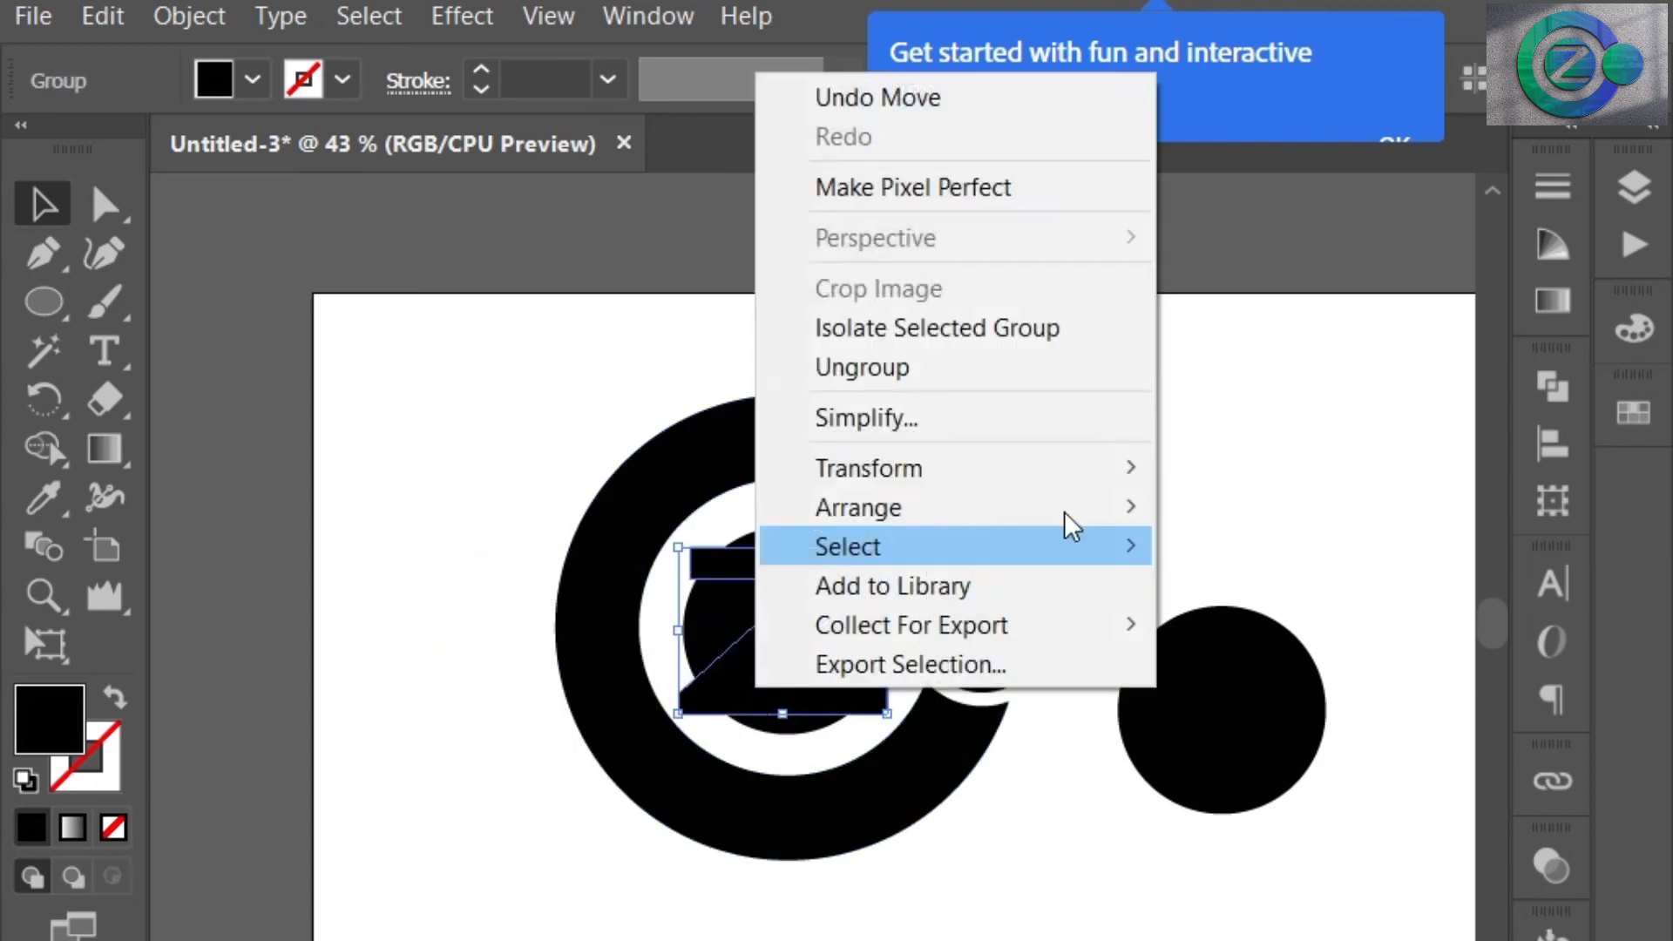
pyautogui.click(963, 367)
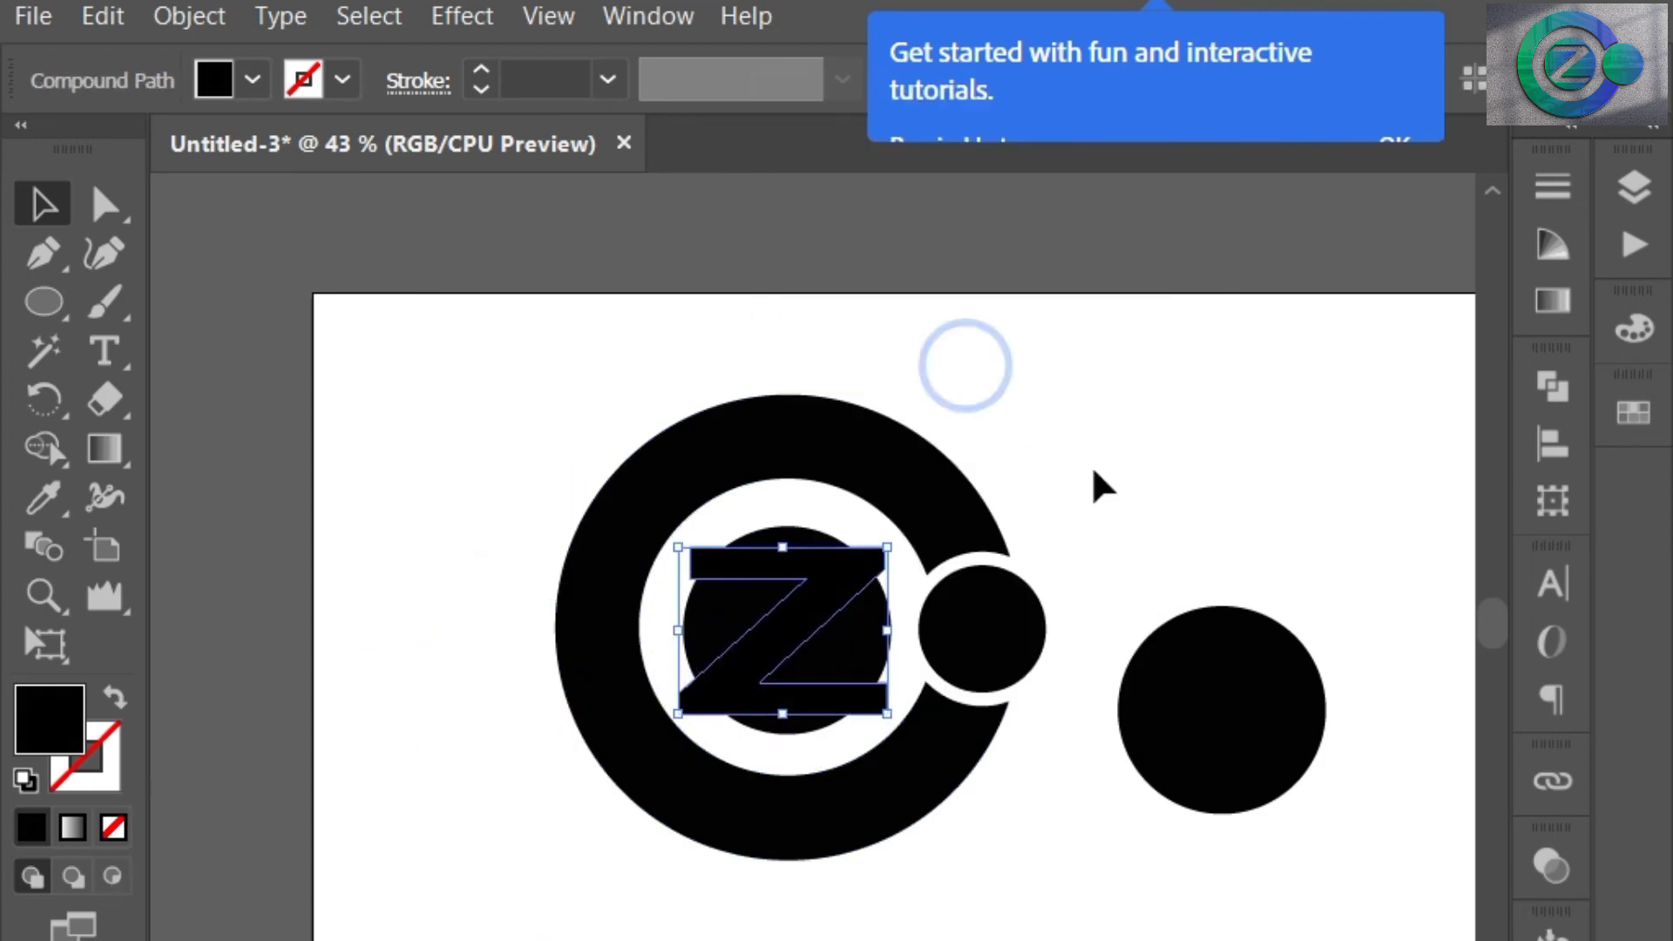
pyautogui.click(1113, 578)
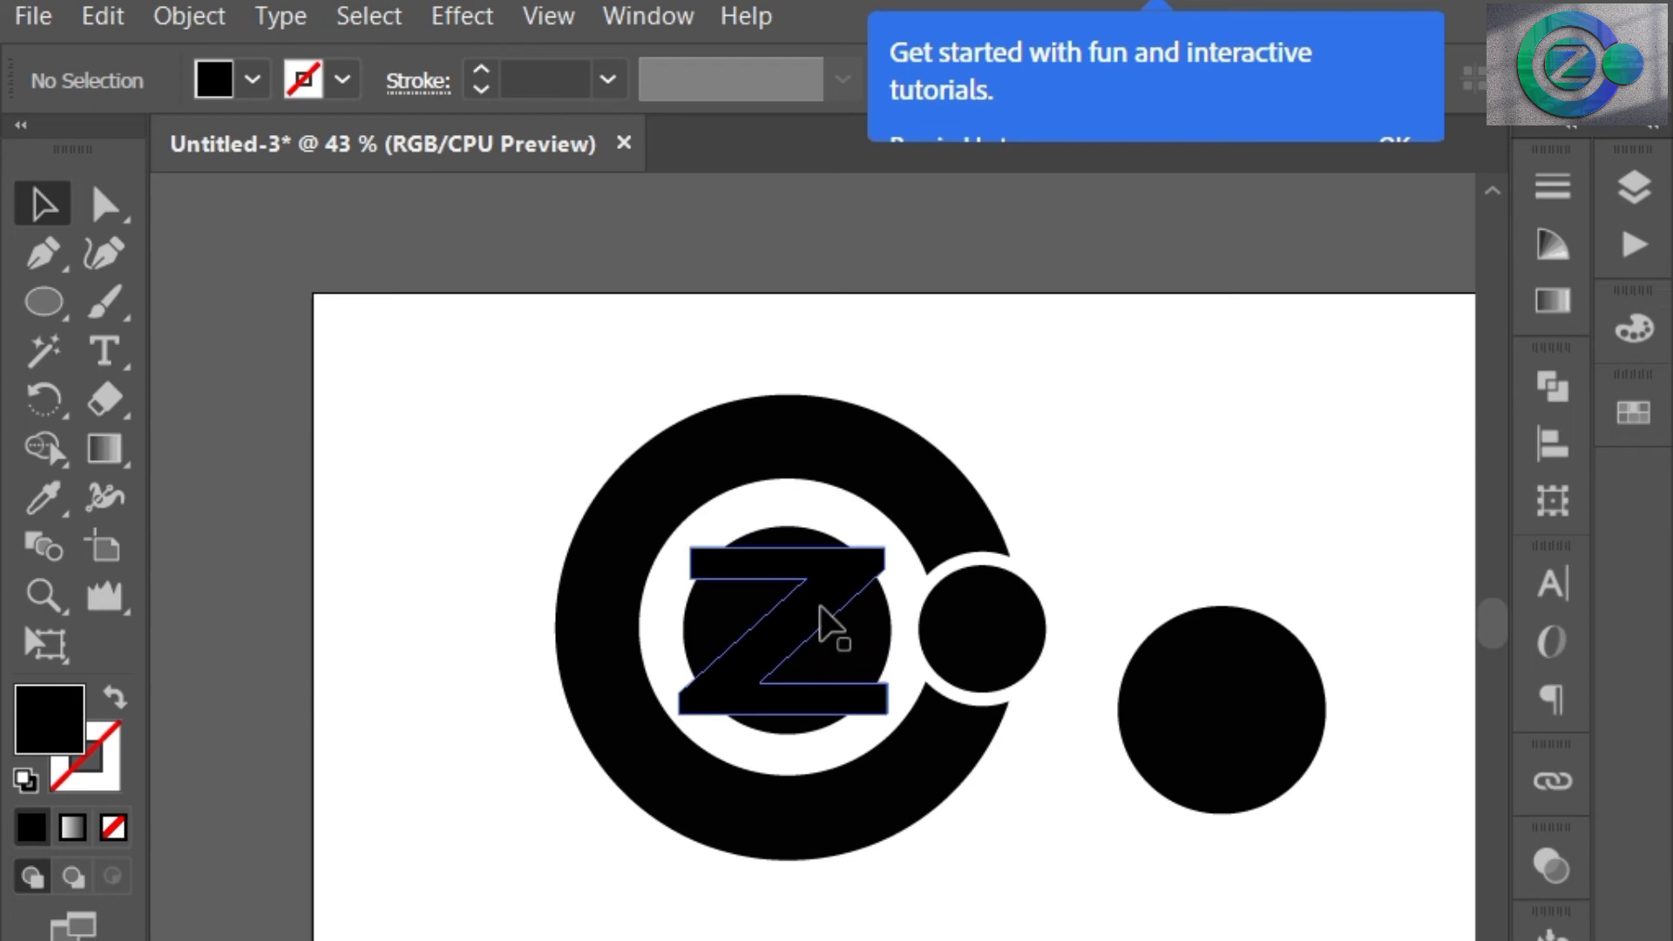
# - Merge the Z's regions with the Shape Builder tool and delete the merged letter to cut it out of the central circle
pyautogui.moveTo(488, 389); pyautogui.dragTo(960, 904)
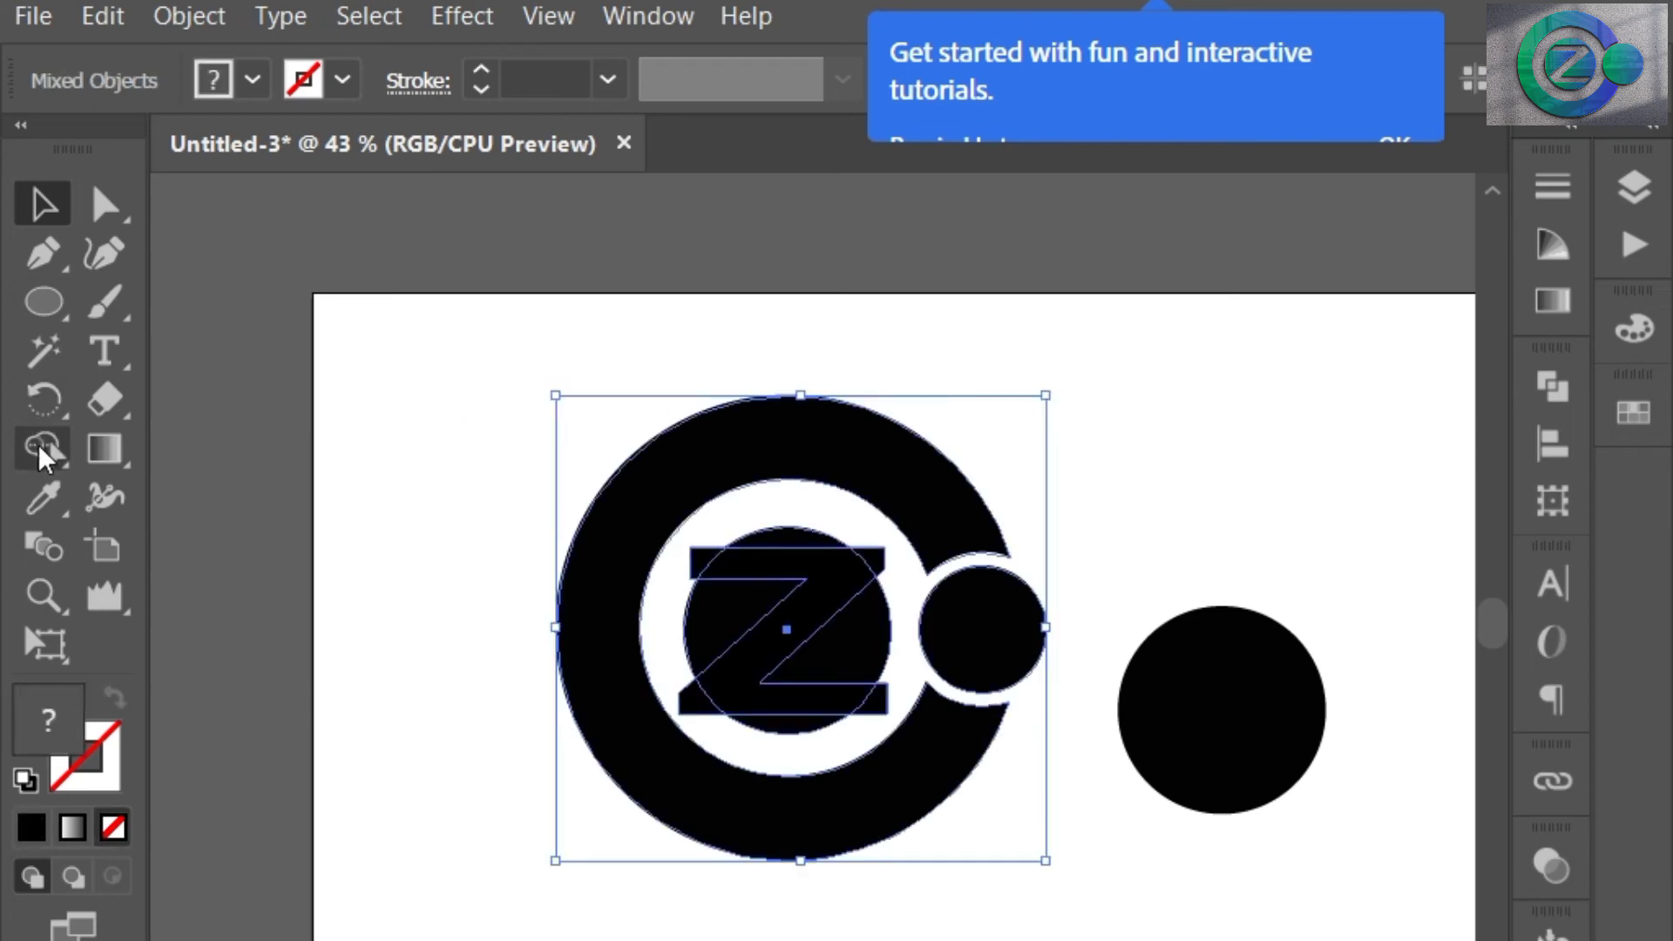
pyautogui.click(42, 449)
pyautogui.moveTo(706, 532)
pyautogui.mouseDown()
pyautogui.moveTo(706, 556)
pyautogui.moveTo(864, 576)
pyautogui.mouseUp()
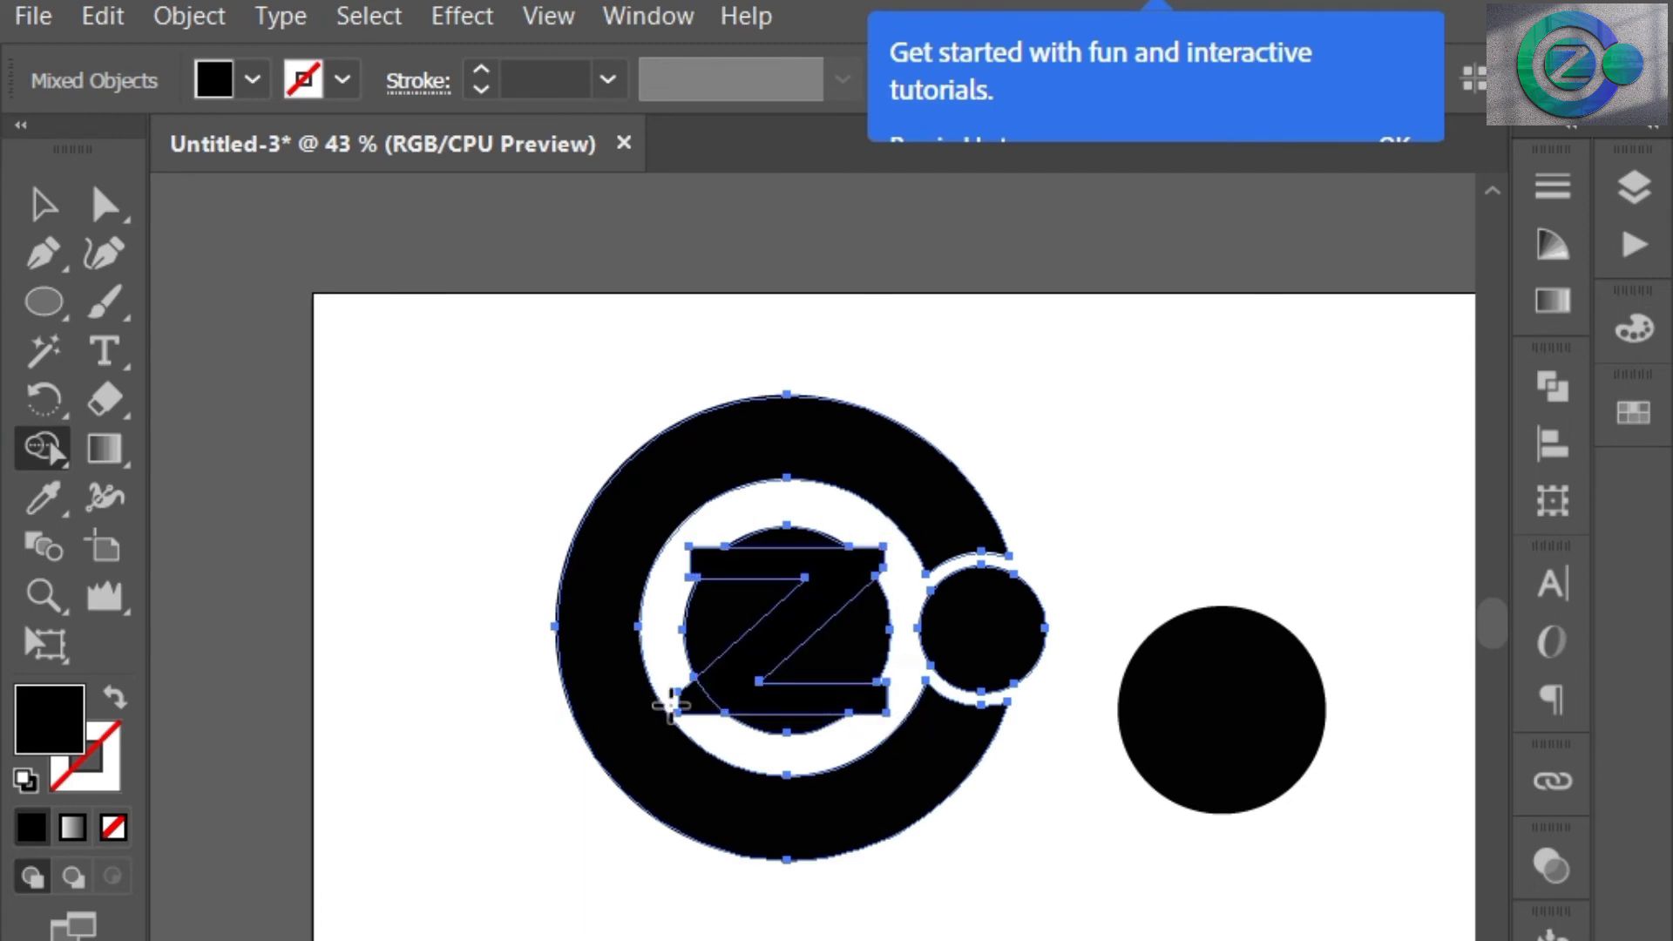
pyautogui.click(46, 210)
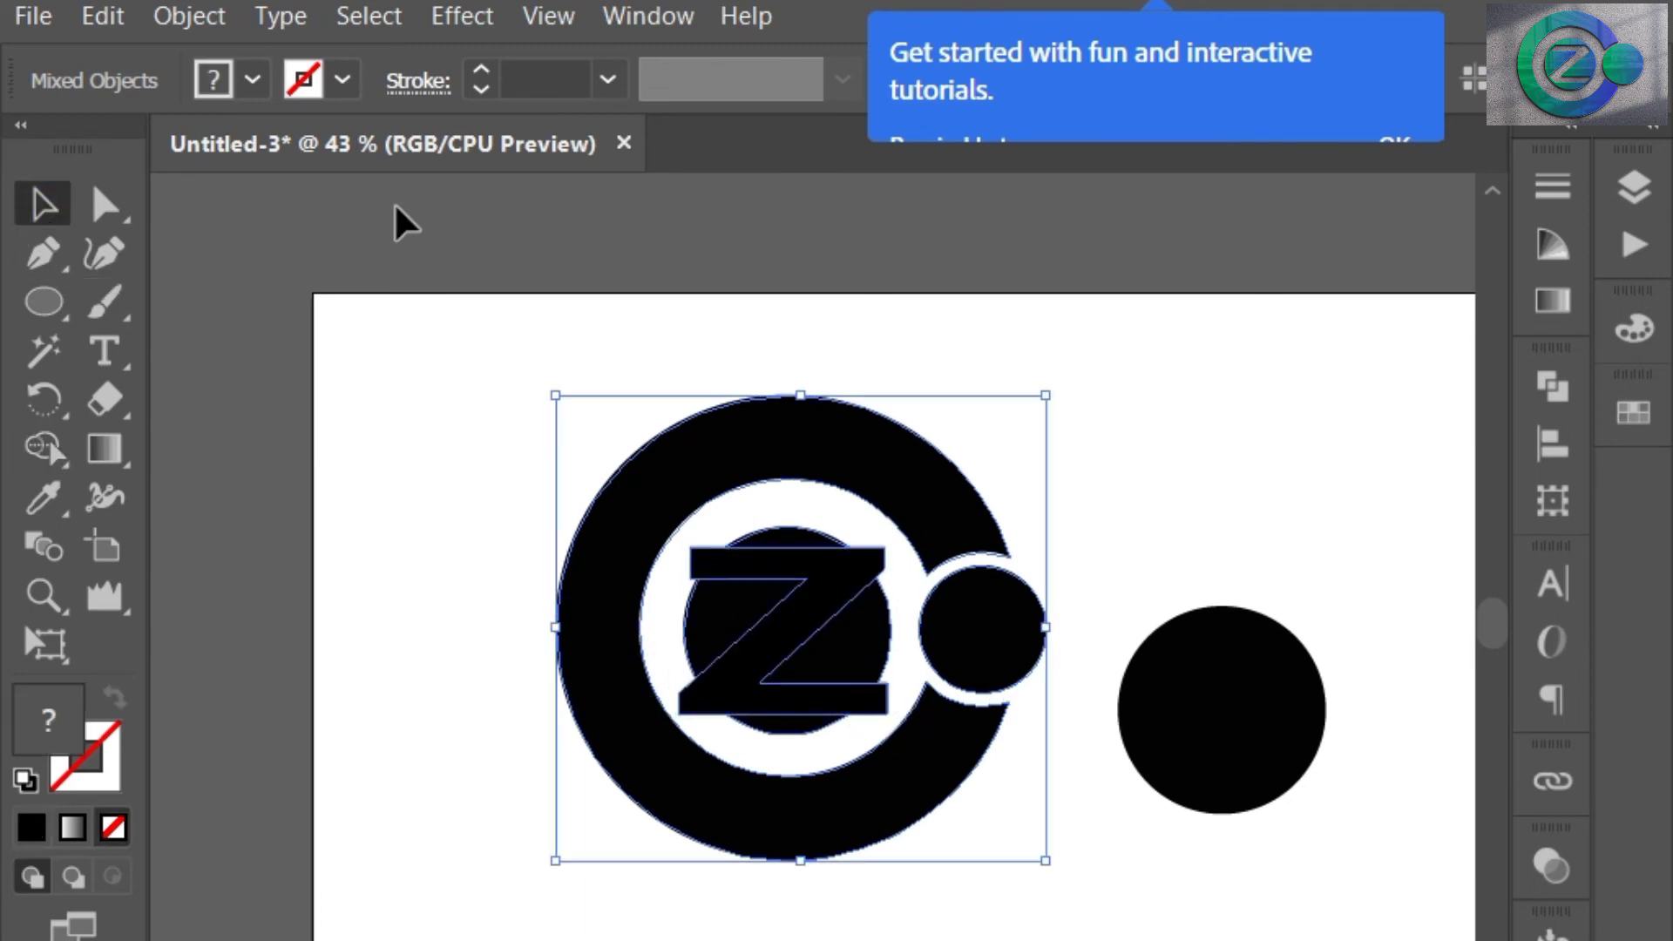
pyautogui.click(409, 231)
pyautogui.moveTo(799, 610); pyautogui.dragTo(432, 610)
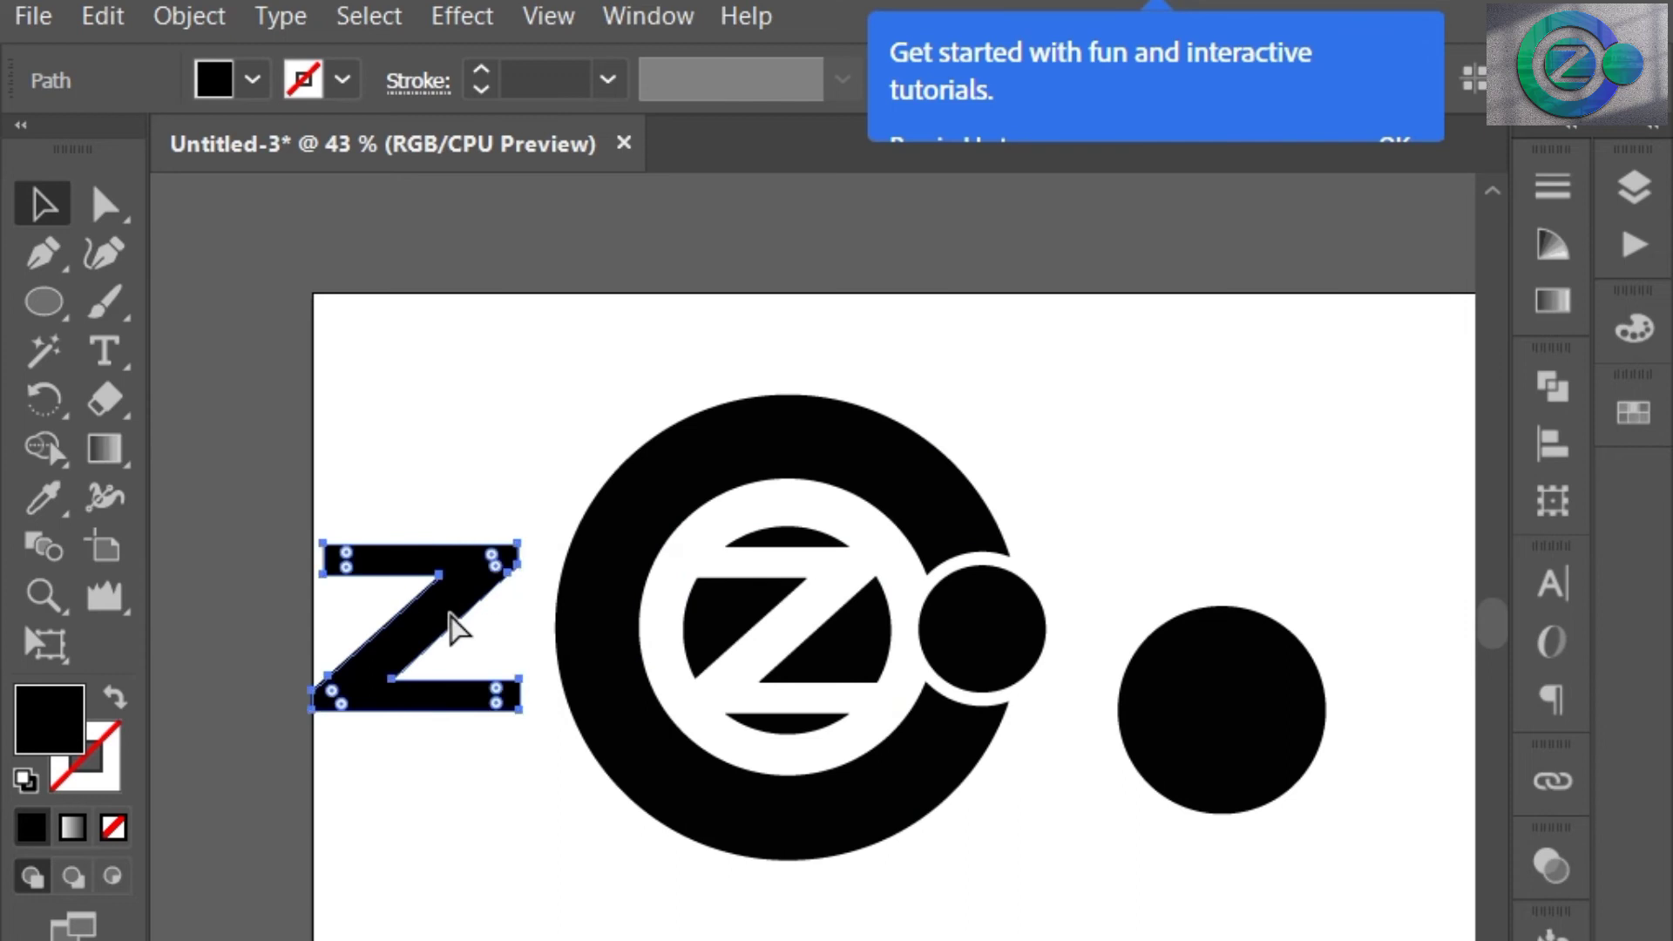
pyautogui.press('Delete')
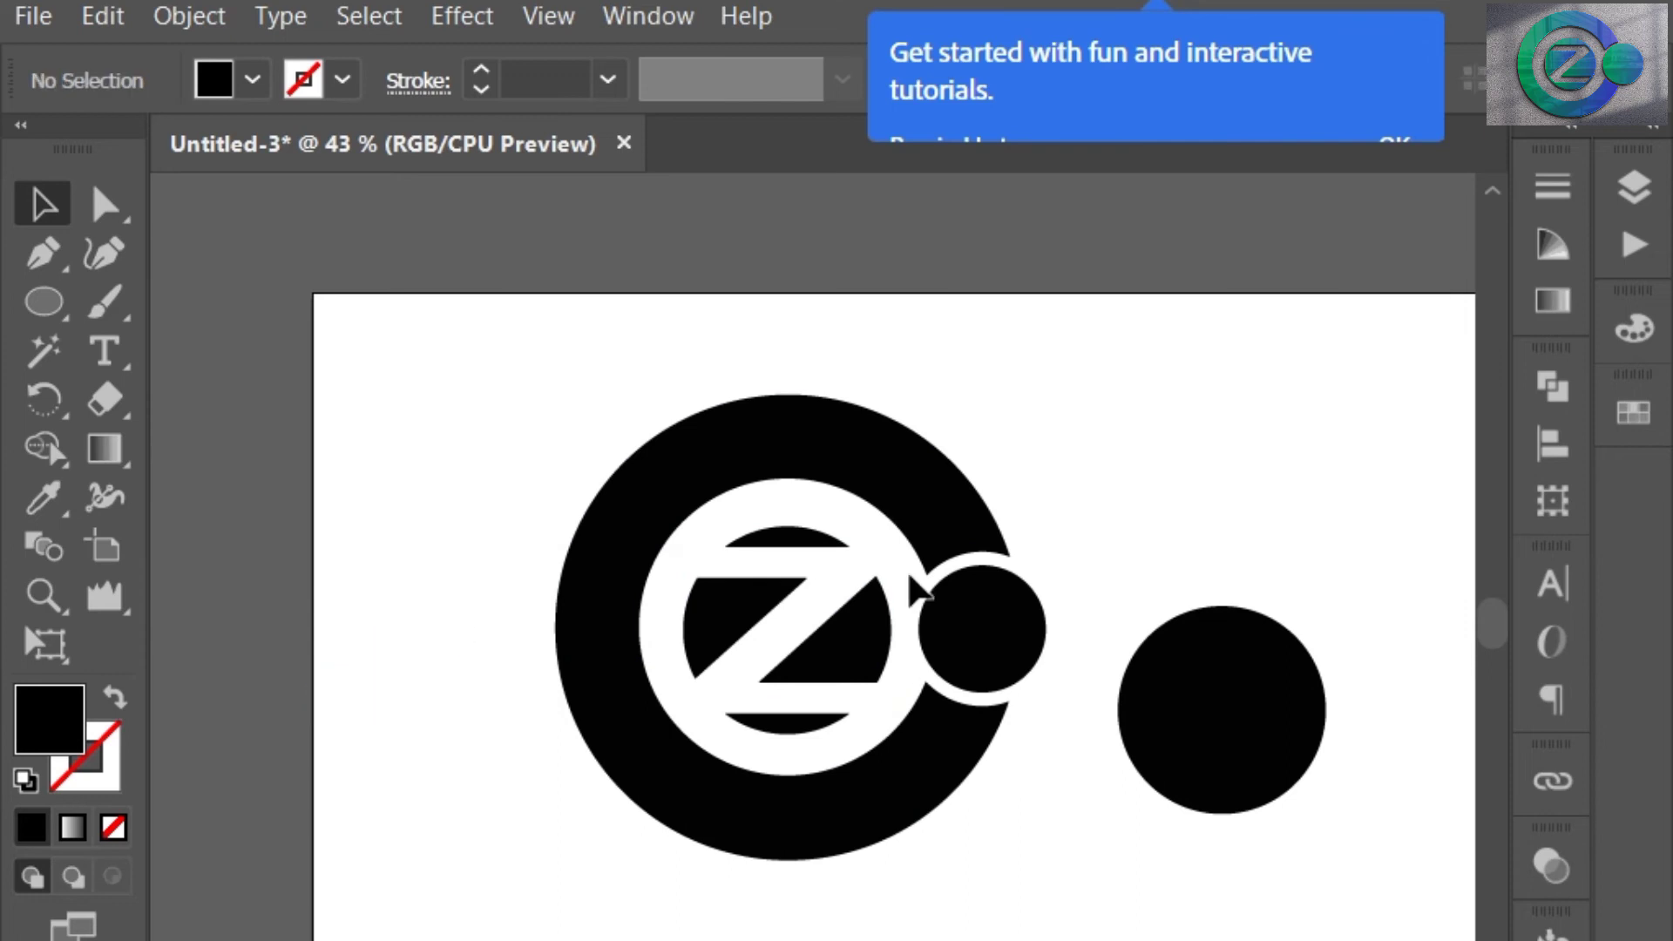
# - Give the duplicate circle outside the logo no fill and a black 6 pt stroke
pyautogui.click(1216, 732)
pyautogui.click(113, 827)
pyautogui.click(83, 751)
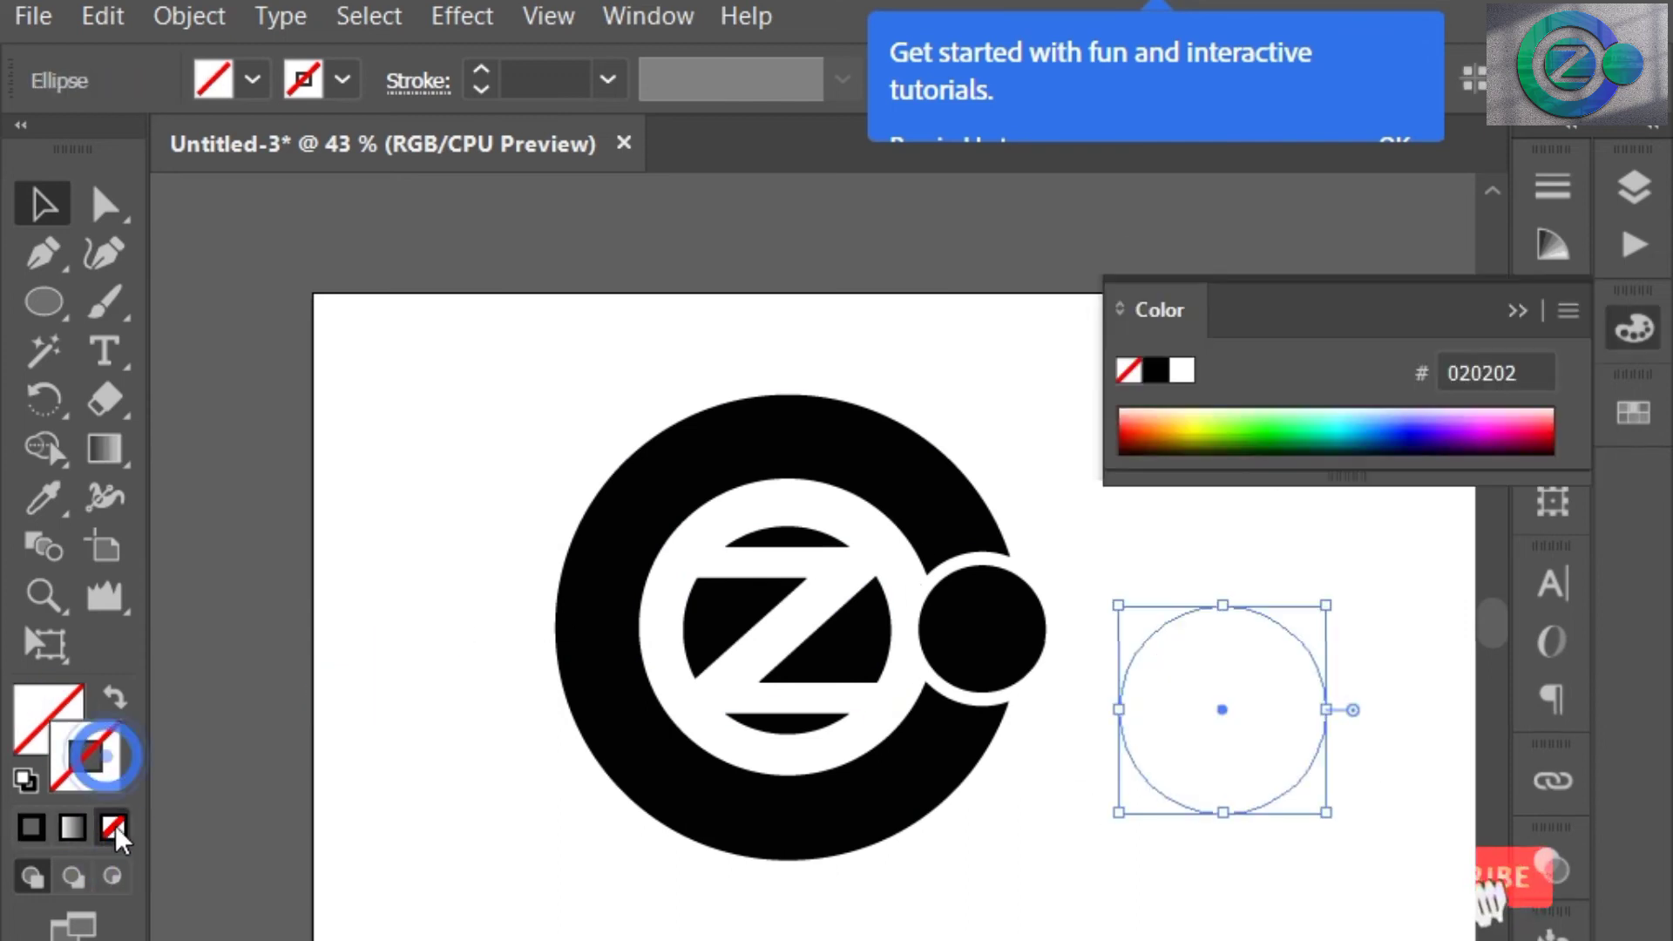
pyautogui.click(32, 826)
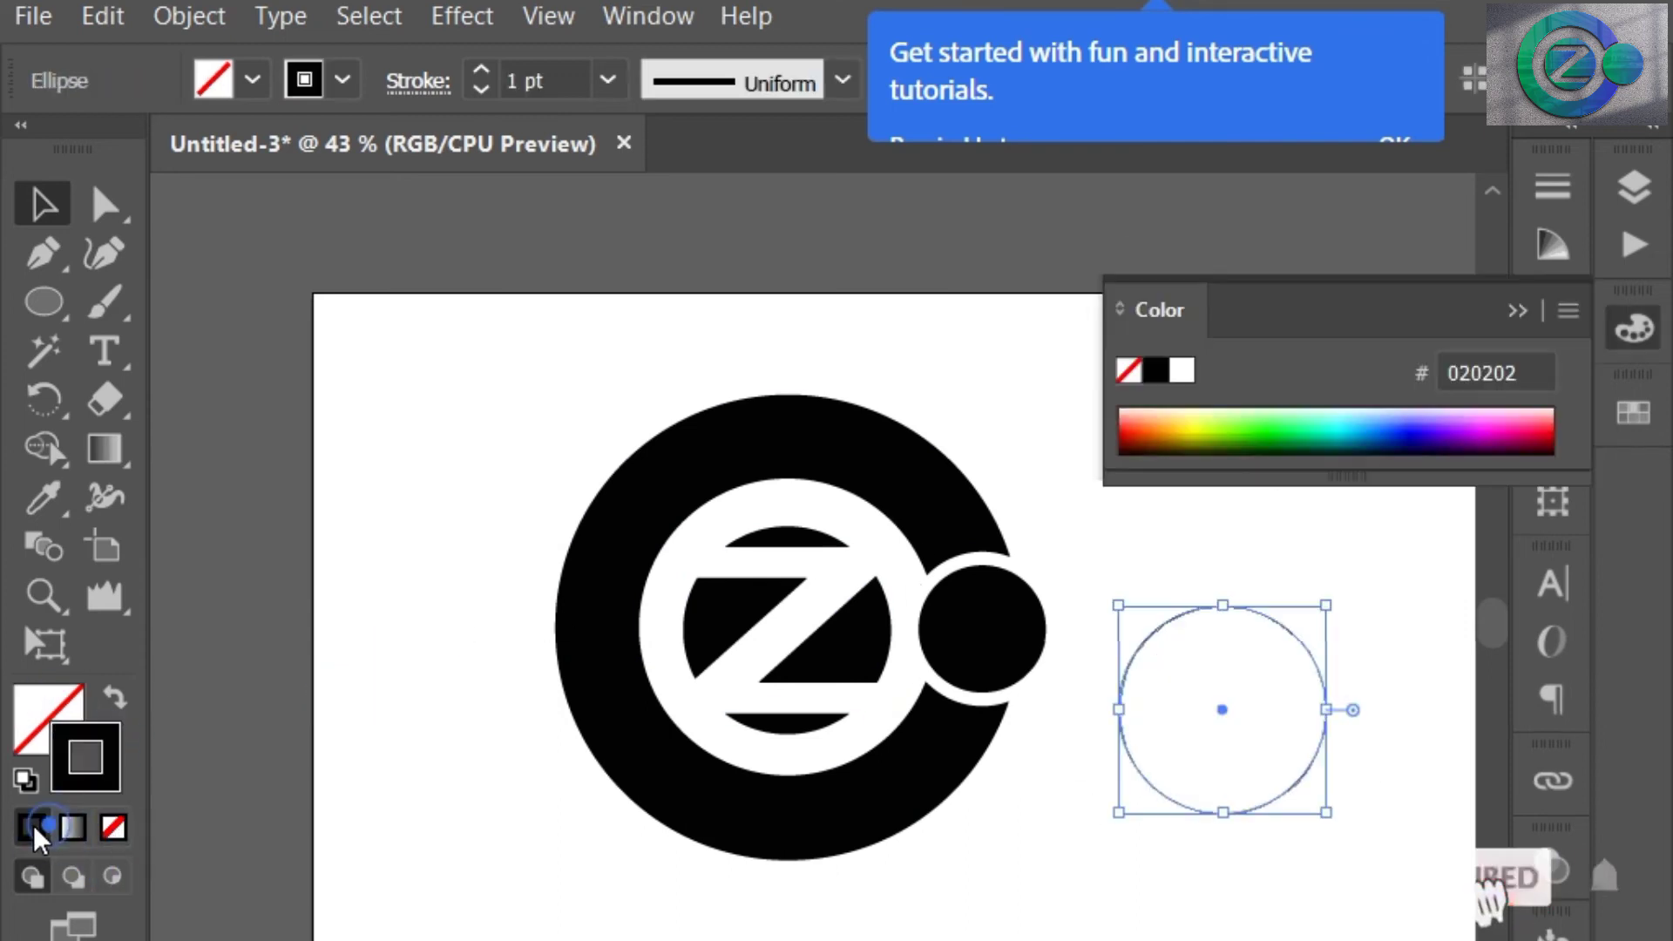
pyautogui.click(483, 69)
pyautogui.click(483, 69)
pyautogui.click(480, 89)
pyautogui.click(480, 89)
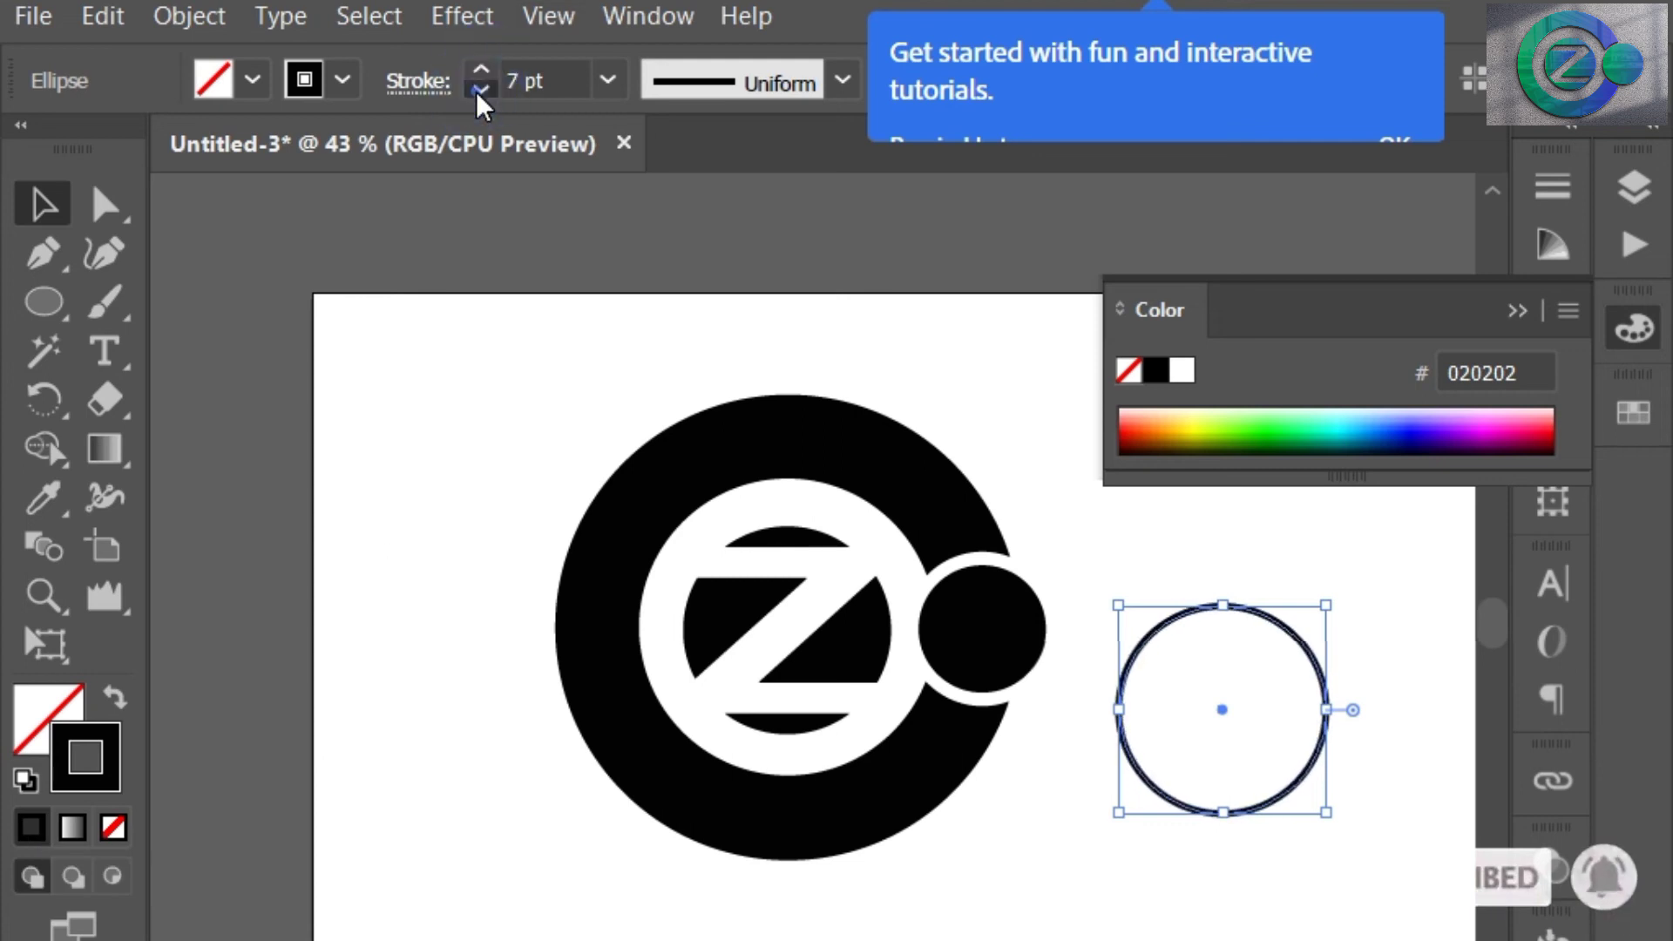
pyautogui.click(480, 88)
# - Centre the outlined circle over the central circle so it frames the cut-out Z
pyautogui.click(1412, 557)
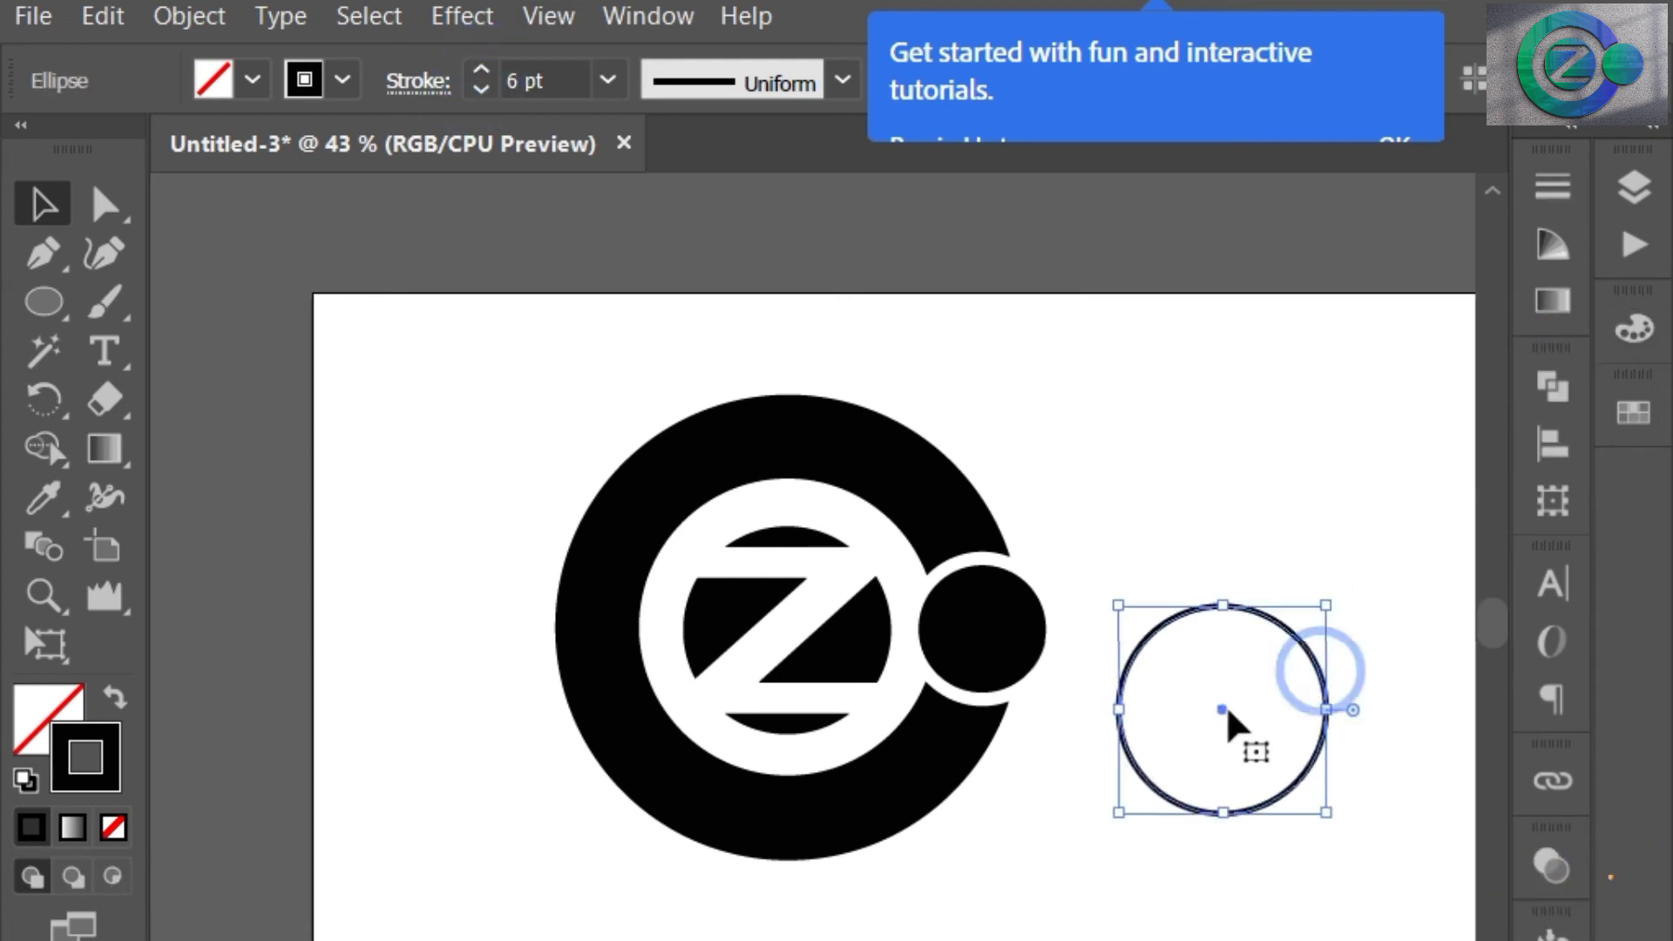
pyautogui.moveTo(1225, 701); pyautogui.dragTo(793, 636)
pyautogui.click(1448, 610)
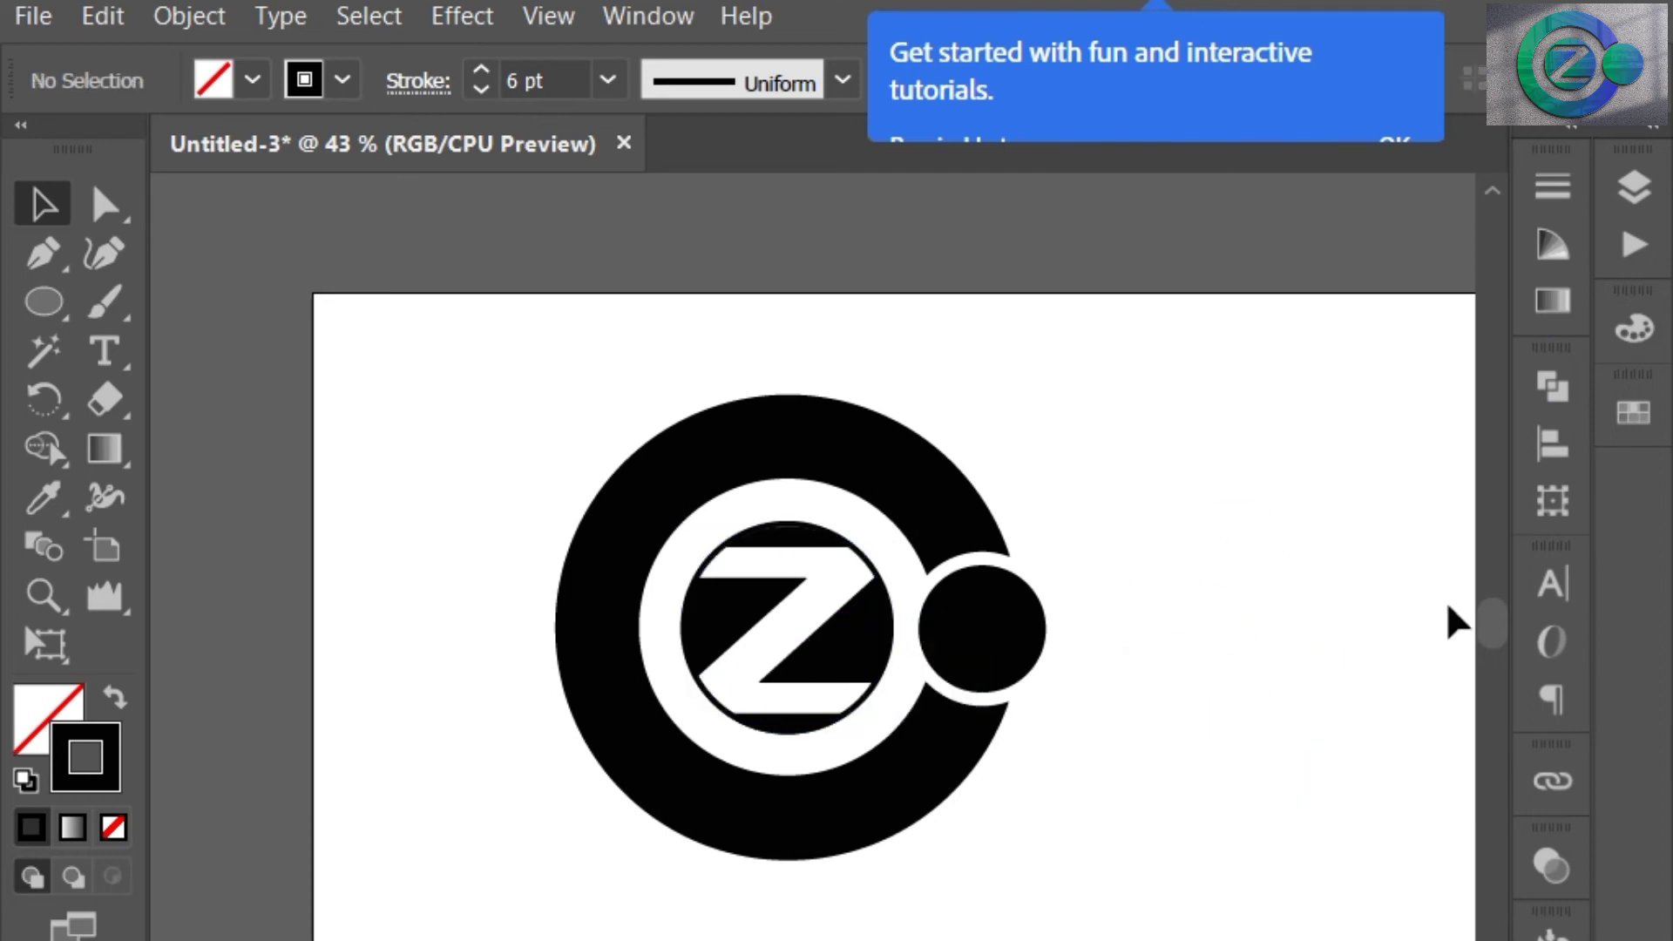
# - Group all the shapes of the logo
pyautogui.moveTo(422, 362); pyautogui.dragTo(1139, 896)
pyautogui.rightClick(858, 664)
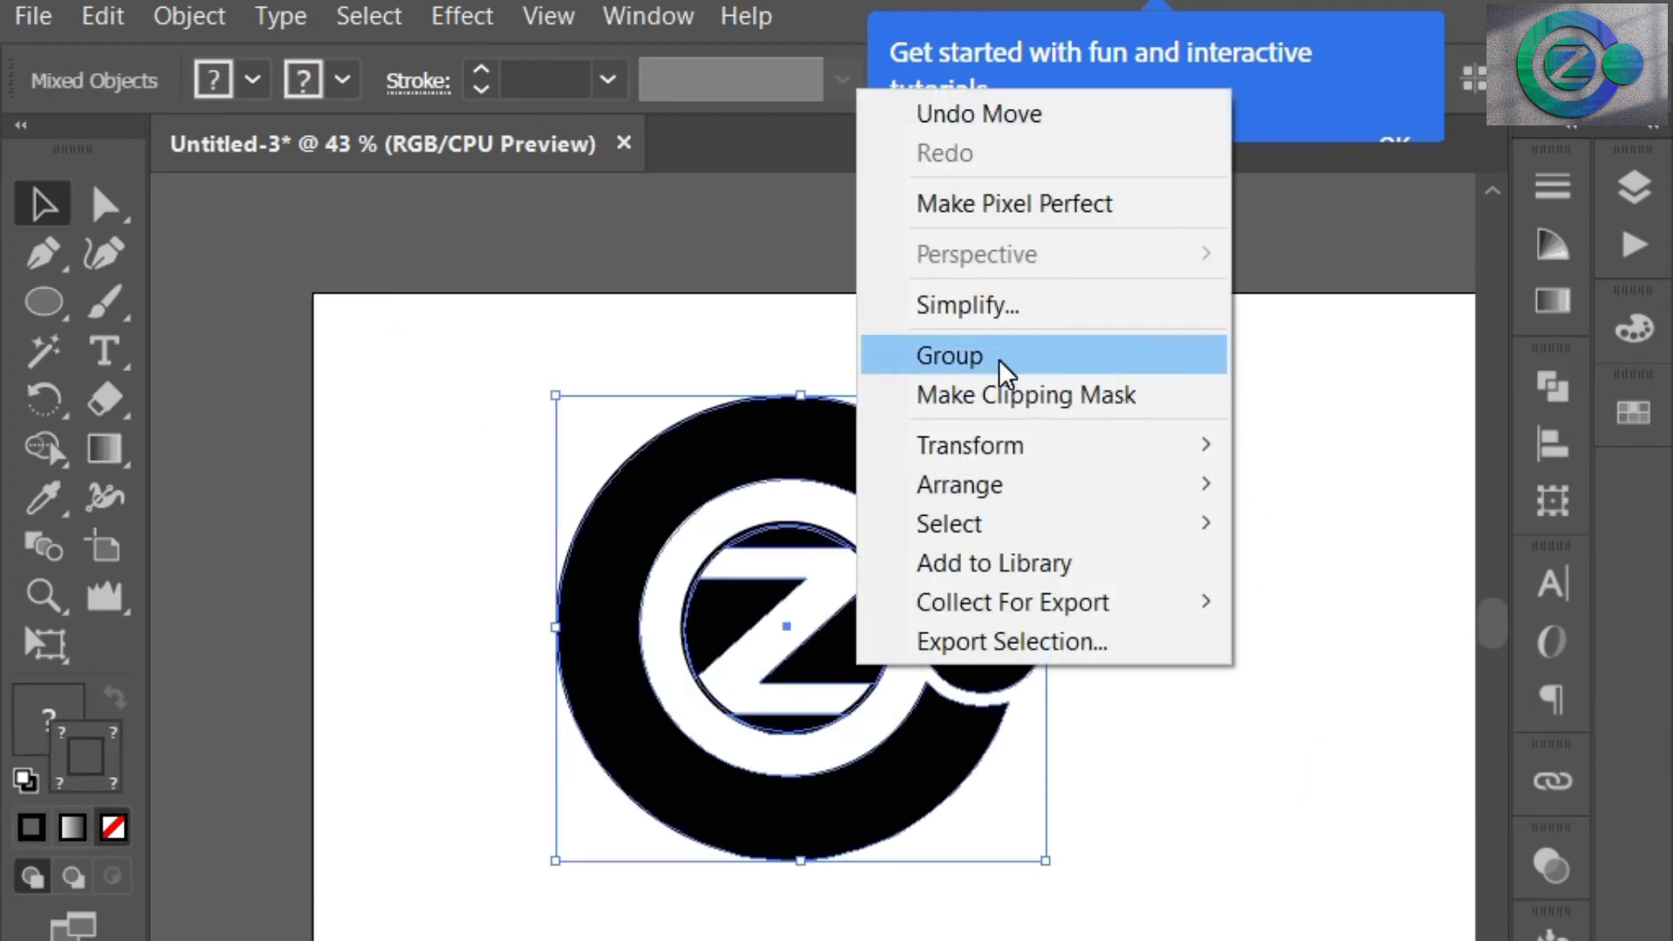
pyautogui.click(998, 359)
pyautogui.click(1129, 499)
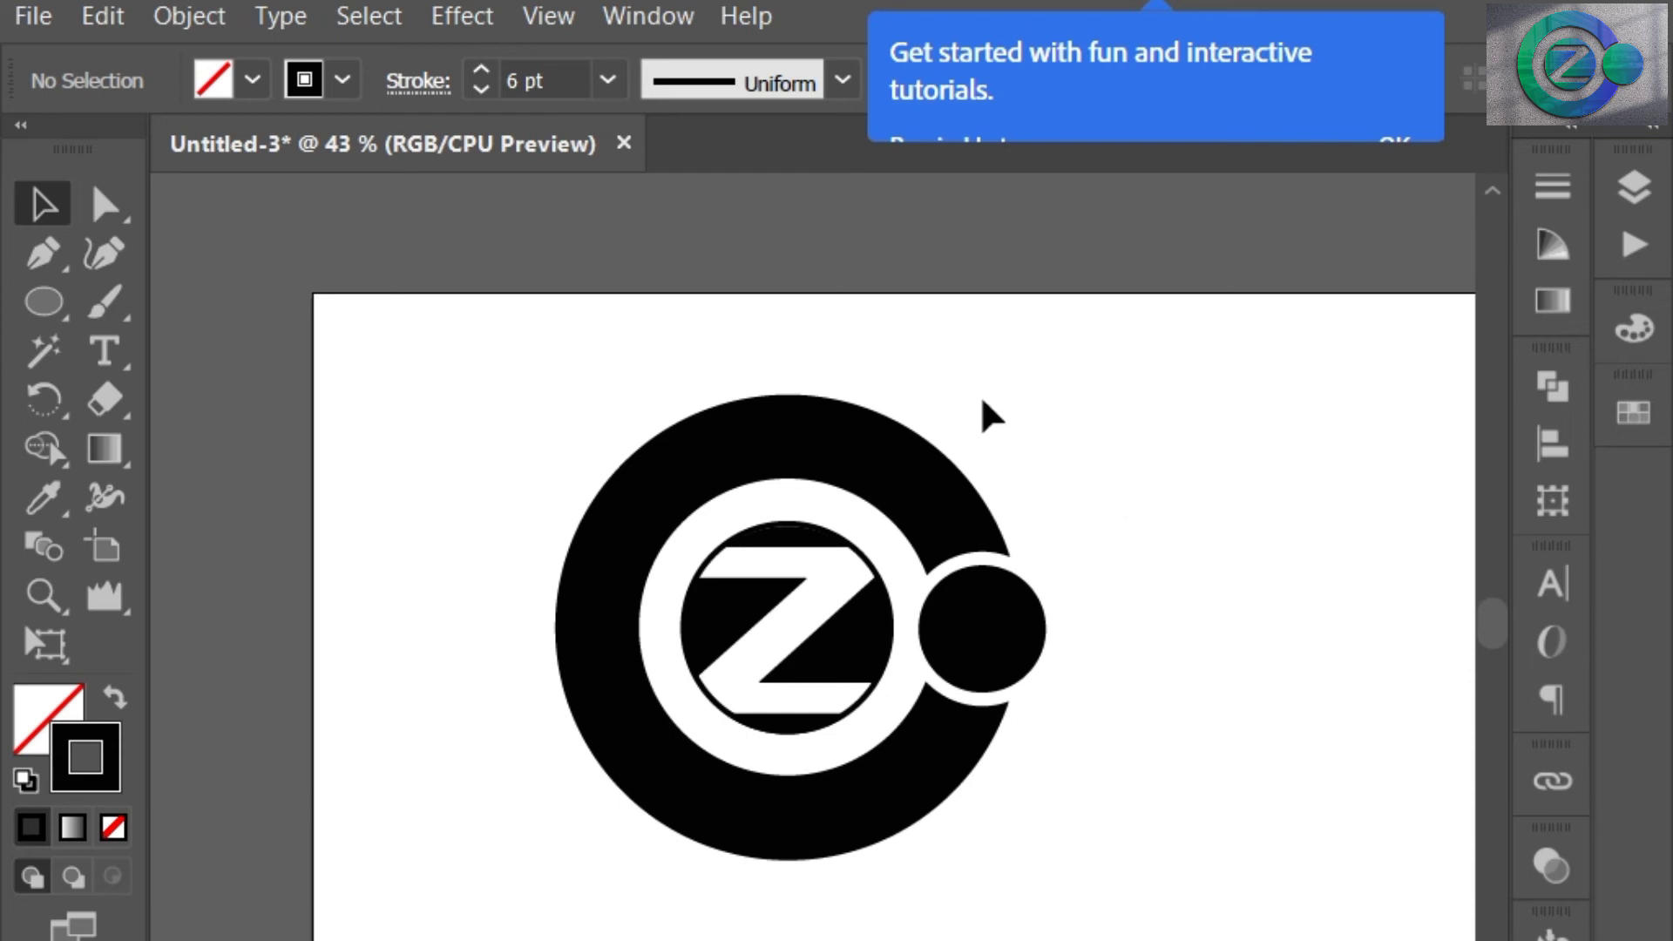
# - Ungroup the whole logo
pyautogui.click(927, 505)
pyautogui.moveTo(395, 478); pyautogui.dragTo(1028, 798)
pyautogui.rightClick(914, 689)
pyautogui.click(1034, 366)
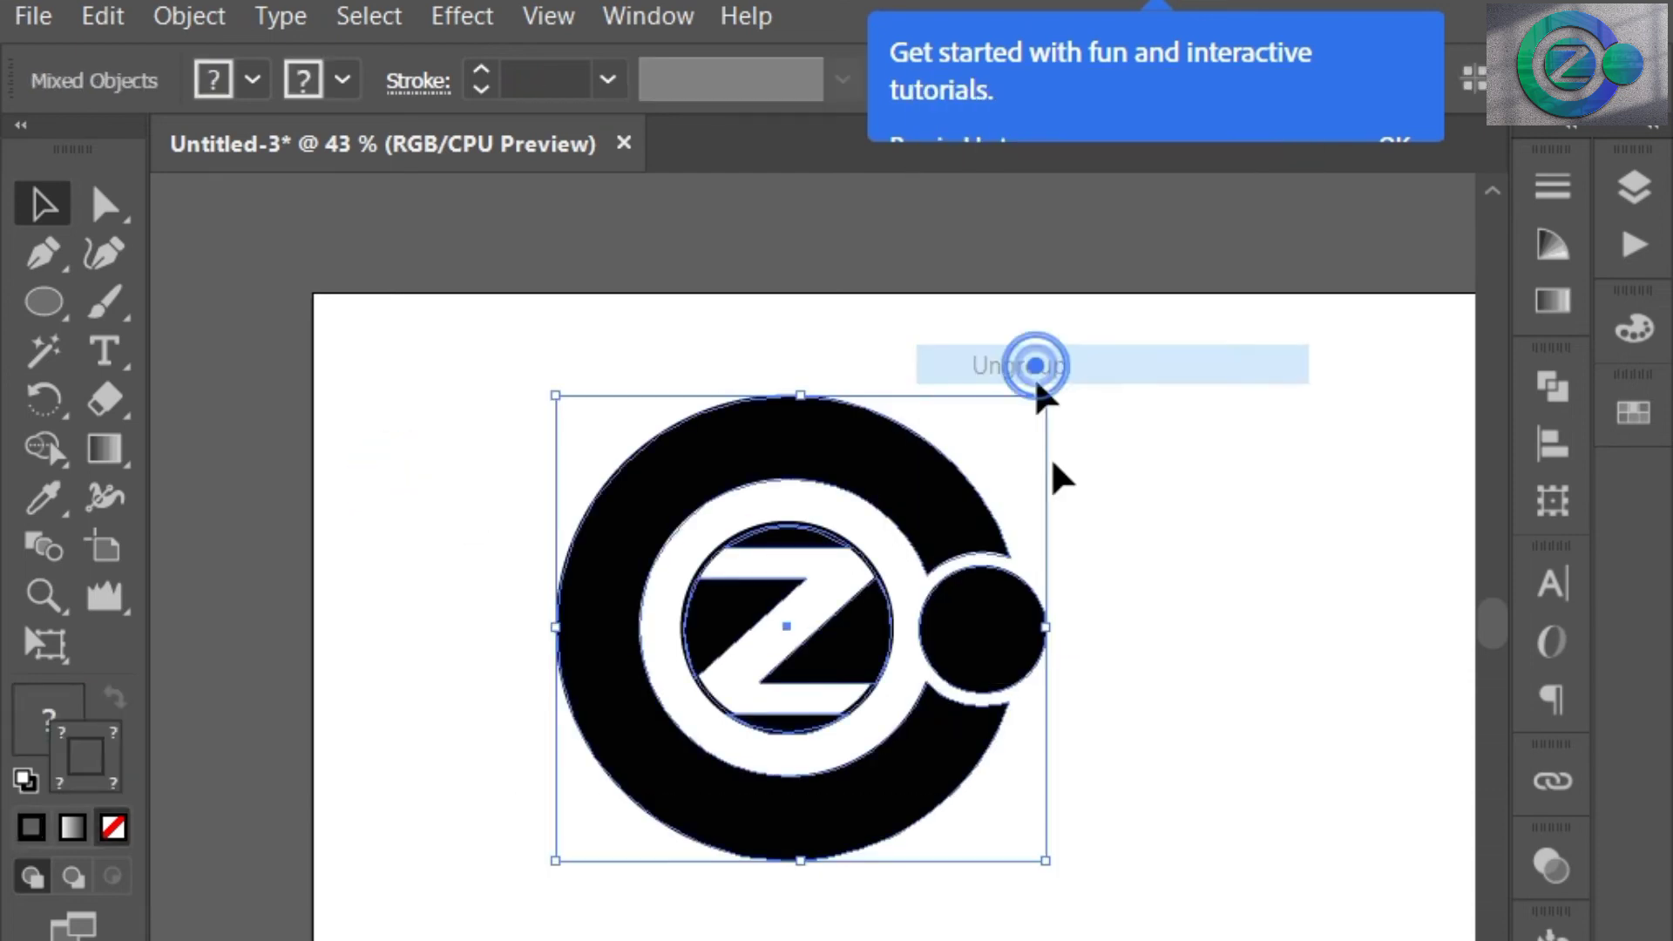
# - Select the small circle, the ring and the pieces around the Z one at a time to examine whether they are separate
pyautogui.click(1127, 611)
pyautogui.click(964, 642)
pyautogui.click(1218, 654)
pyautogui.click(999, 538)
pyautogui.click(1268, 532)
pyautogui.click(823, 645)
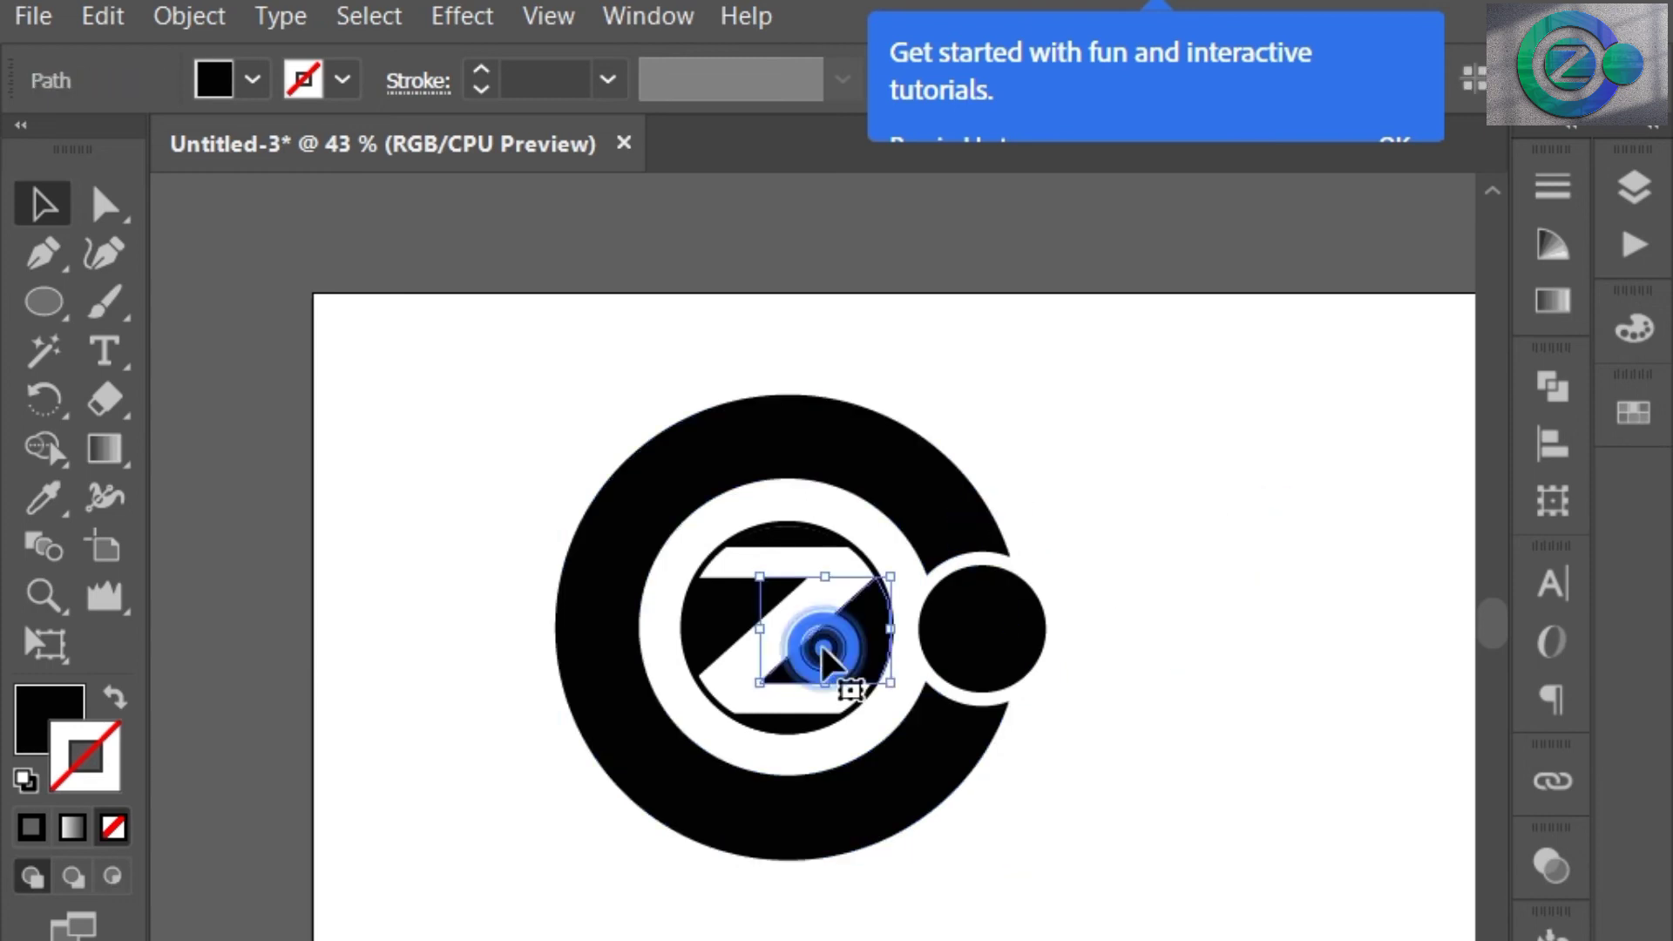
pyautogui.click(1293, 638)
pyautogui.click(751, 612)
pyautogui.click(1321, 604)
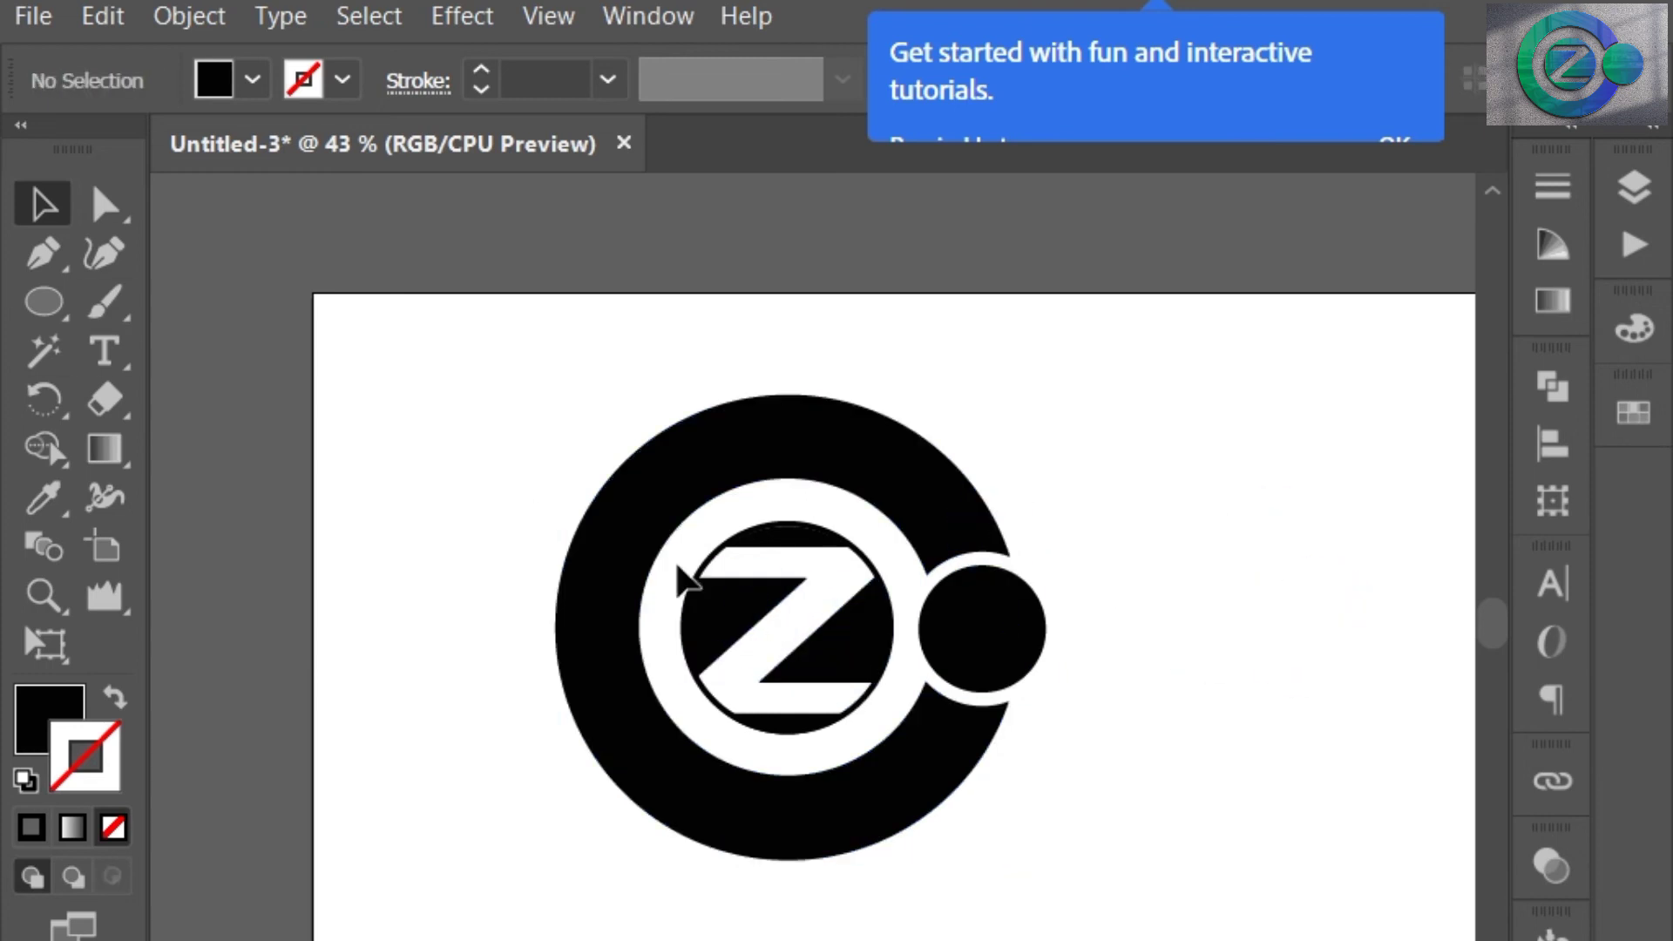
pyautogui.click(803, 698)
pyautogui.rightClick(800, 694)
pyautogui.click(1321, 693)
pyautogui.click(620, 647)
pyautogui.click(72, 827)
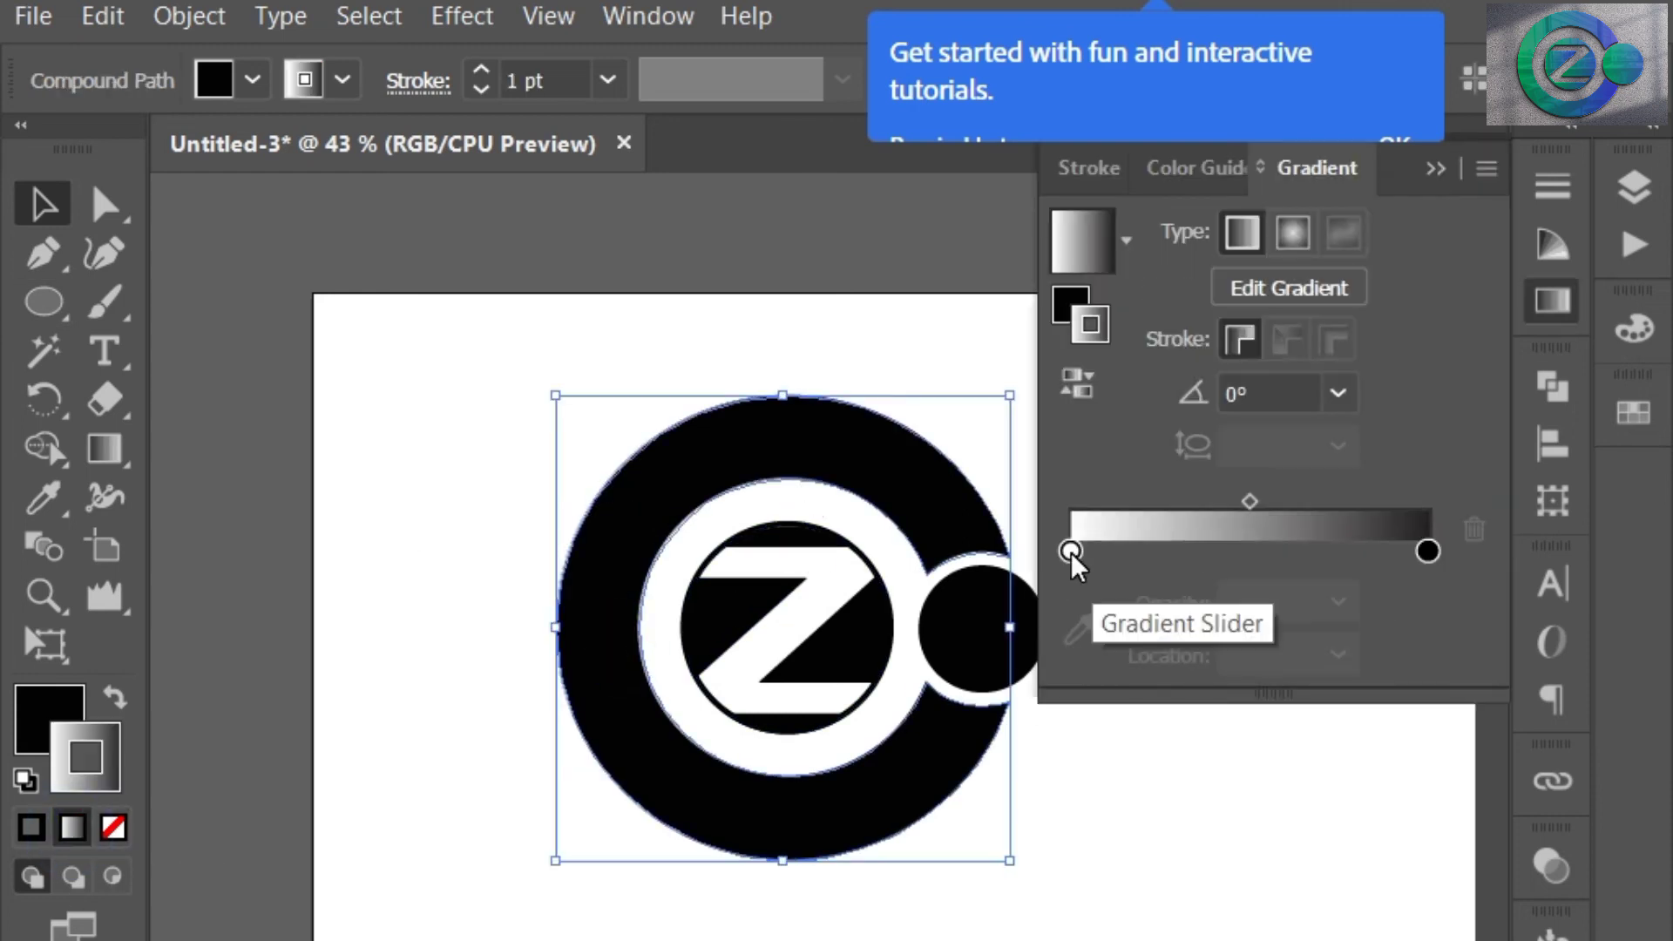
pyautogui.click(1070, 553)
pyautogui.click(389, 677)
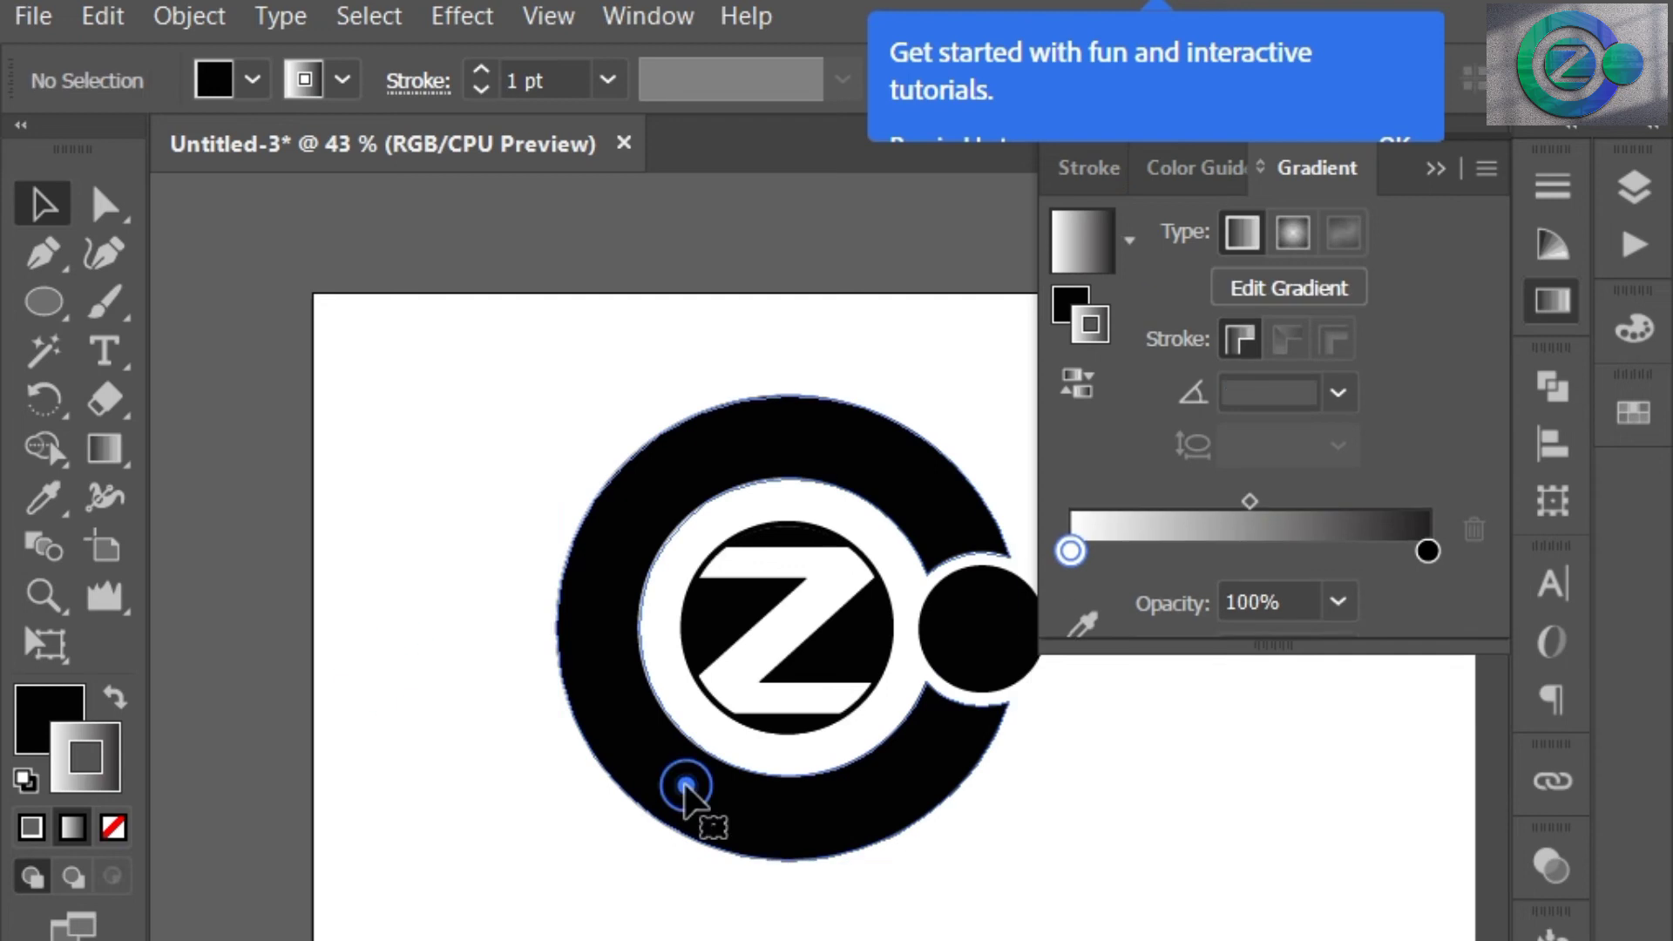
pyautogui.rightClick(686, 786)
pyautogui.click(1172, 810)
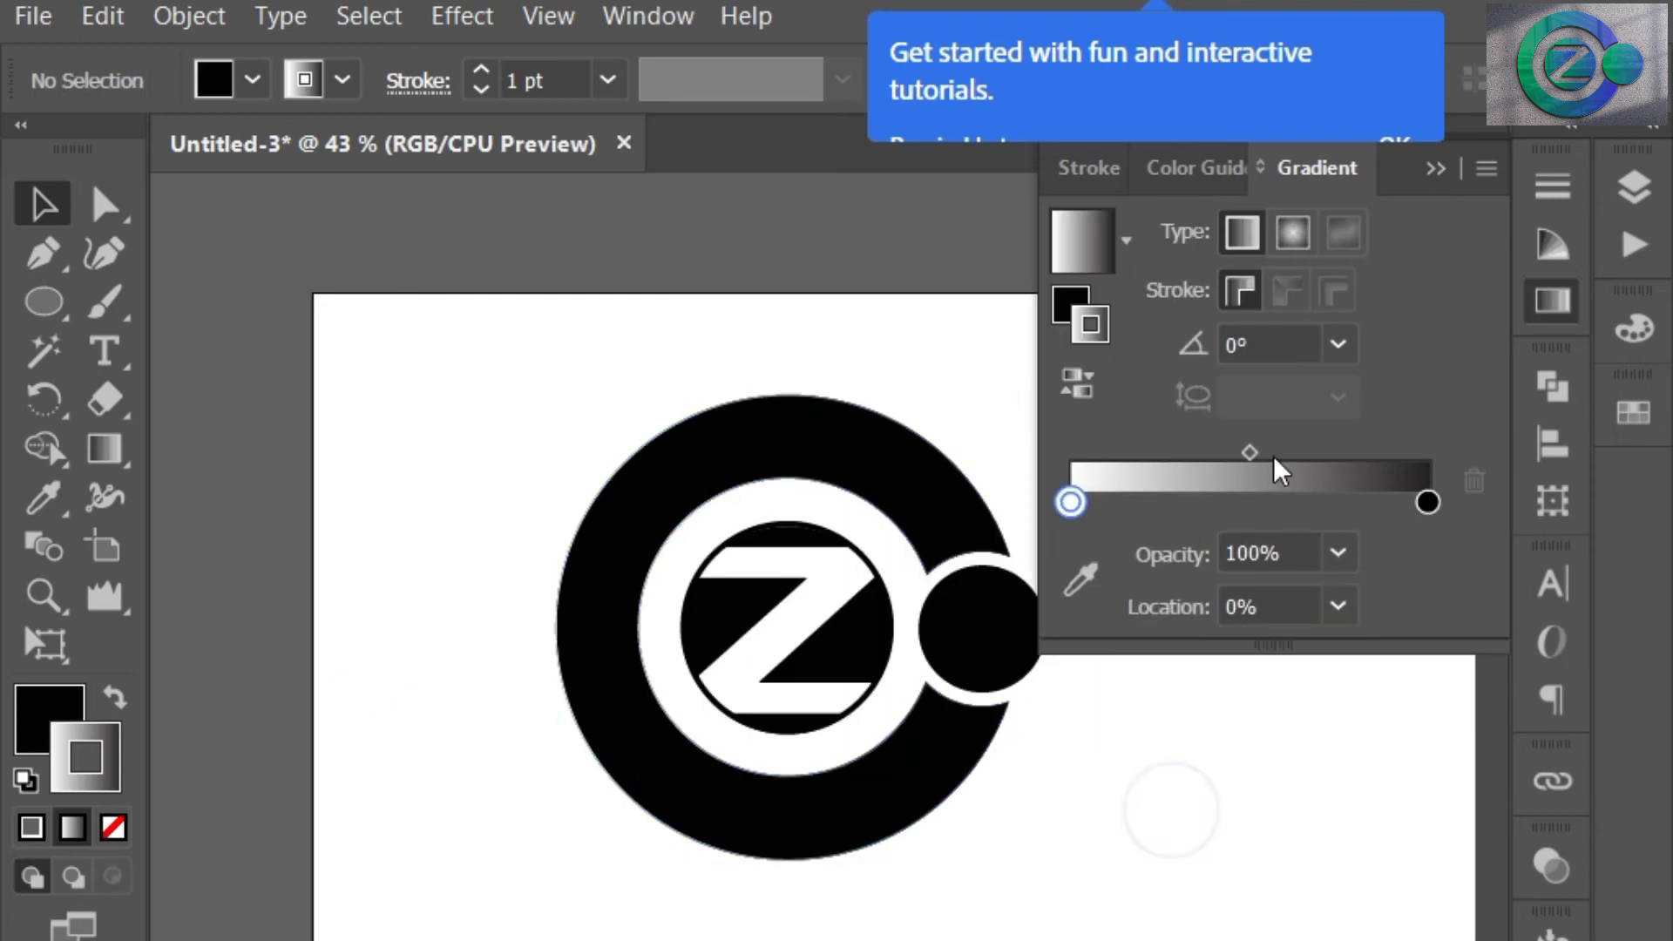
pyautogui.click(1436, 175)
pyautogui.click(59, 698)
pyautogui.click(103, 772)
pyautogui.click(114, 828)
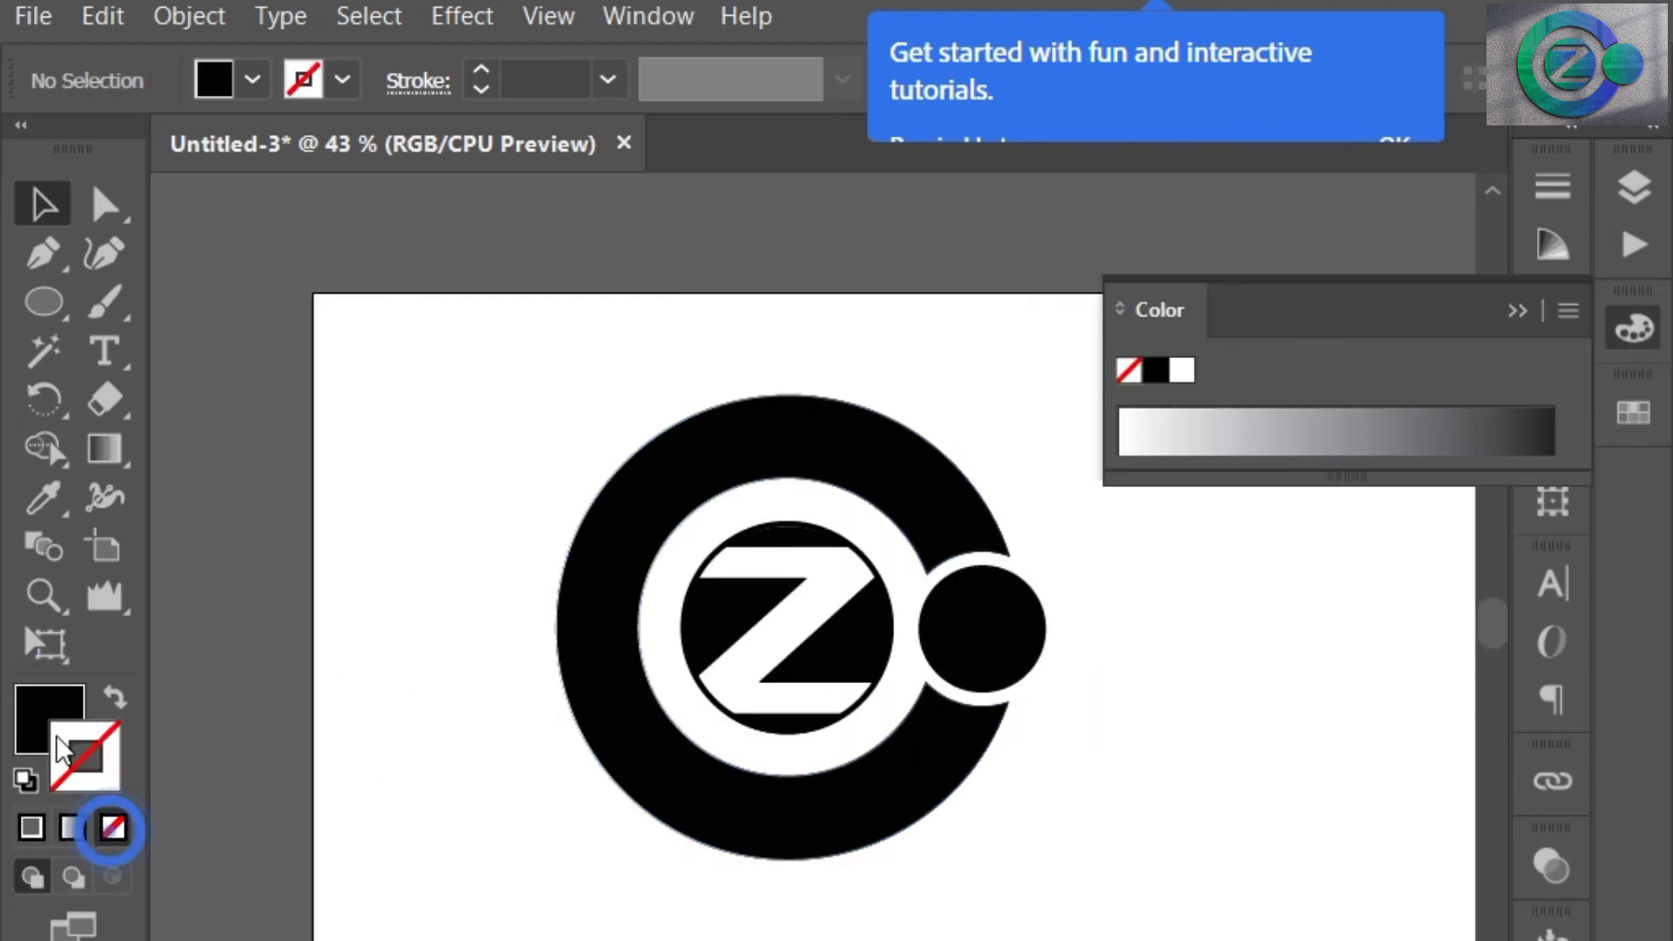
# - Fill the large ring with a linear gradient and set its starting colour stop to RGB Green
pyautogui.click(52, 723)
pyautogui.click(693, 774)
pyautogui.click(72, 828)
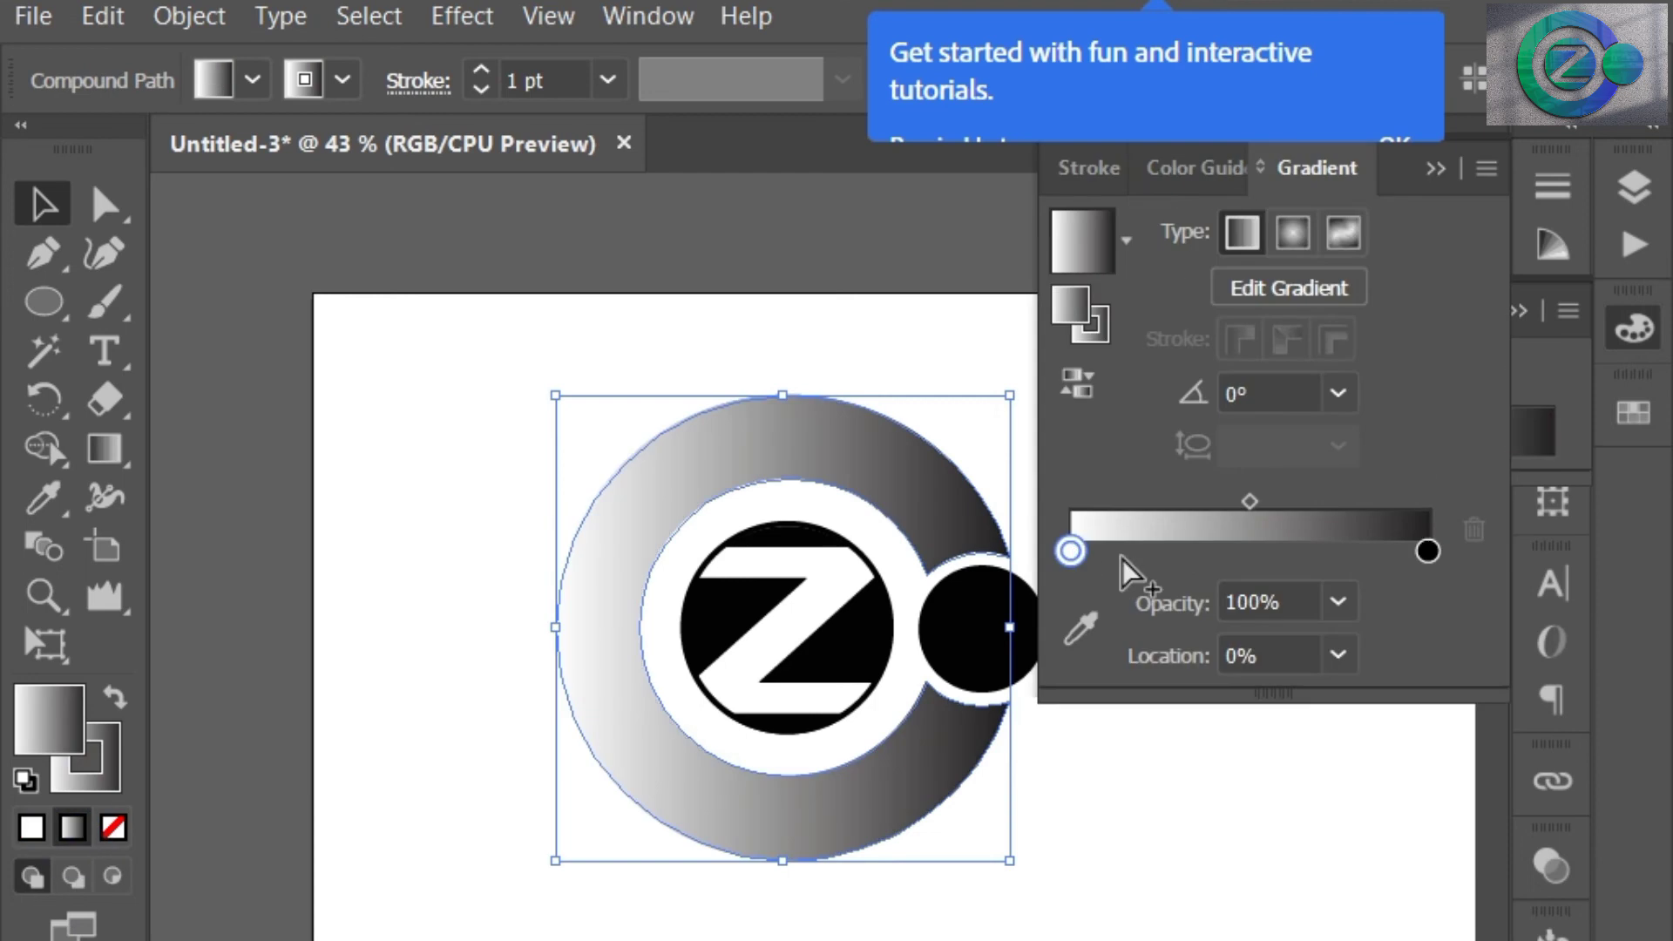
pyautogui.click(1071, 550)
pyautogui.click(1634, 413)
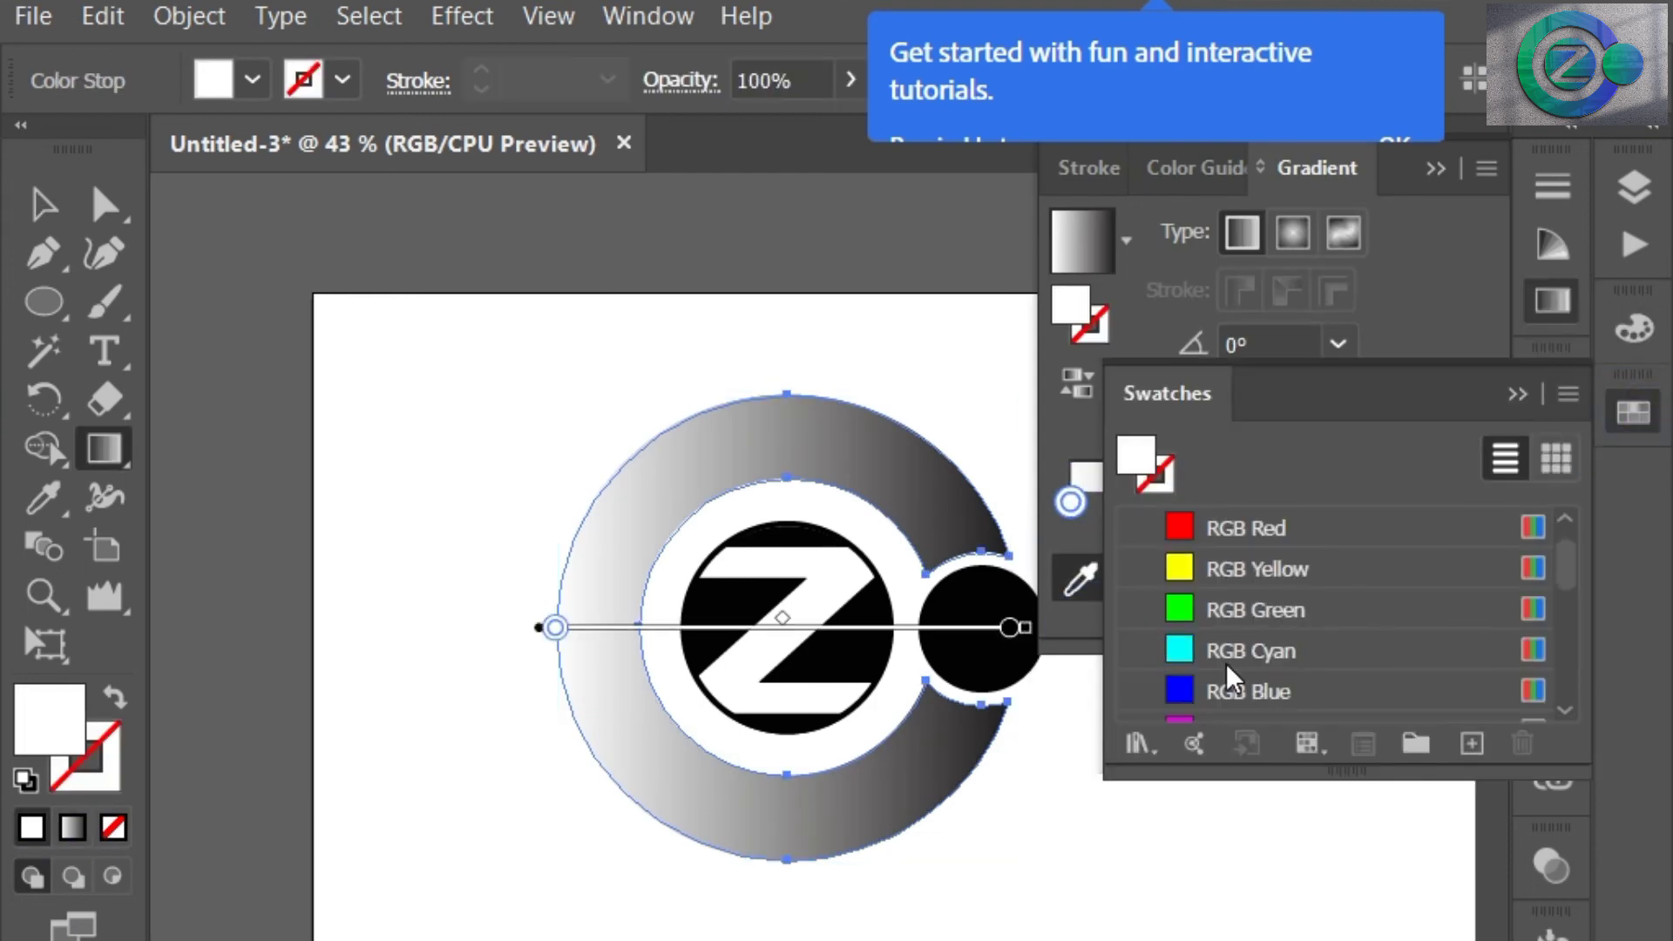
pyautogui.click(1207, 610)
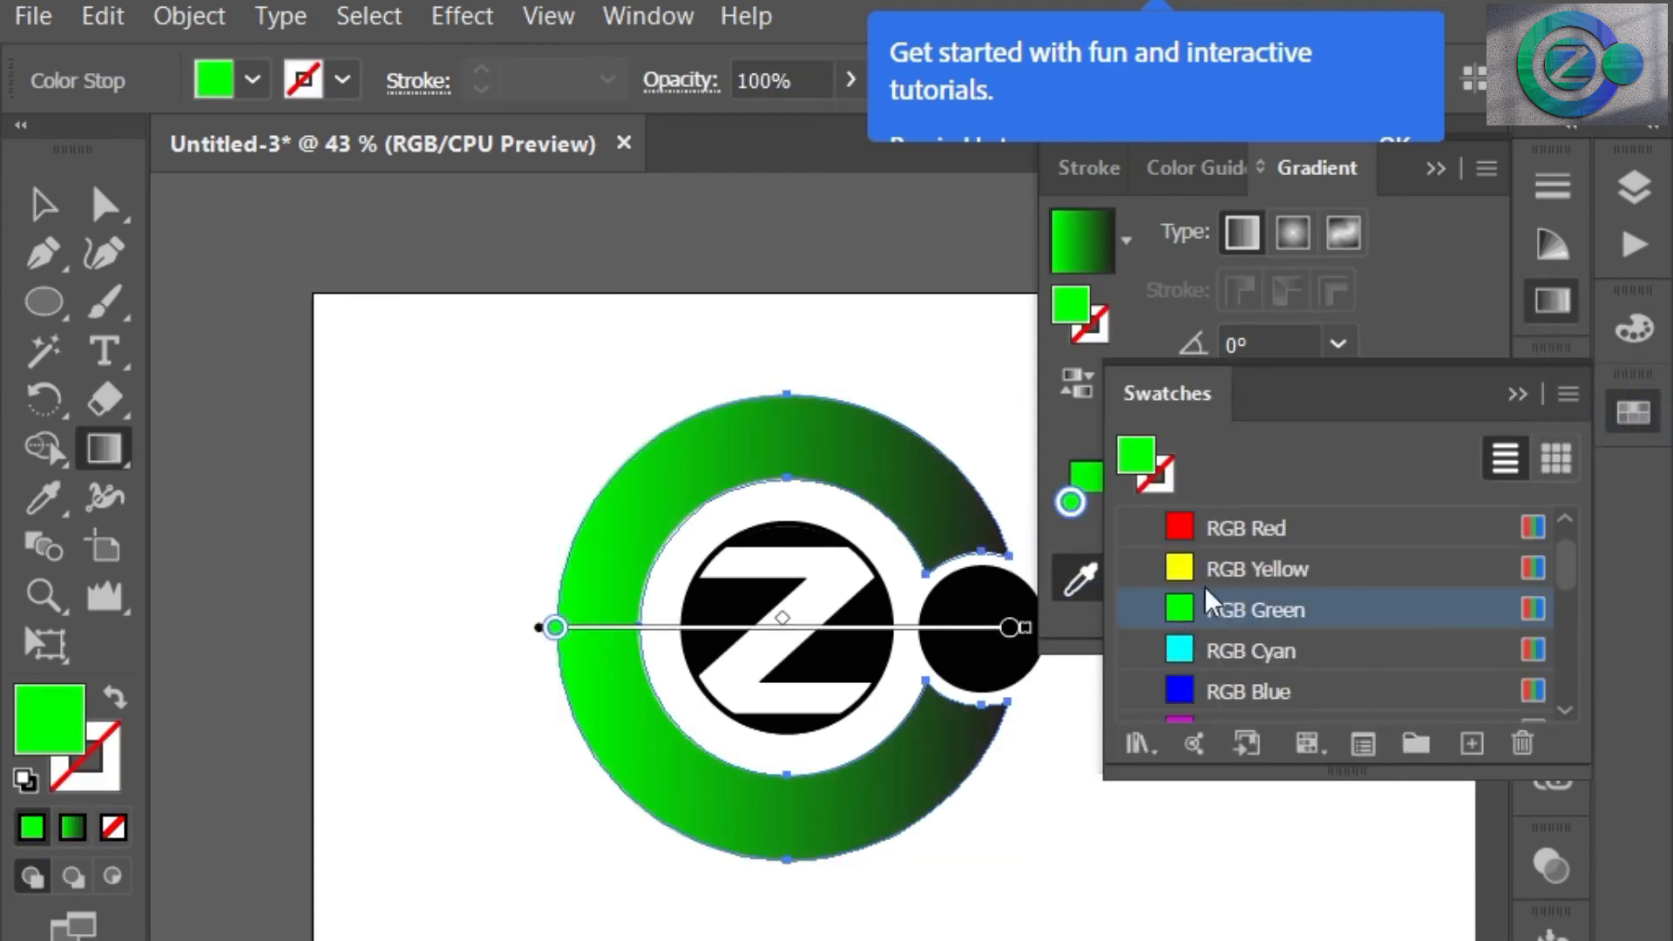
pyautogui.click(1525, 393)
# - Set the ending colour stop of the ring's gradient to blue with 70% opacity
pyautogui.doubleClick(1426, 502)
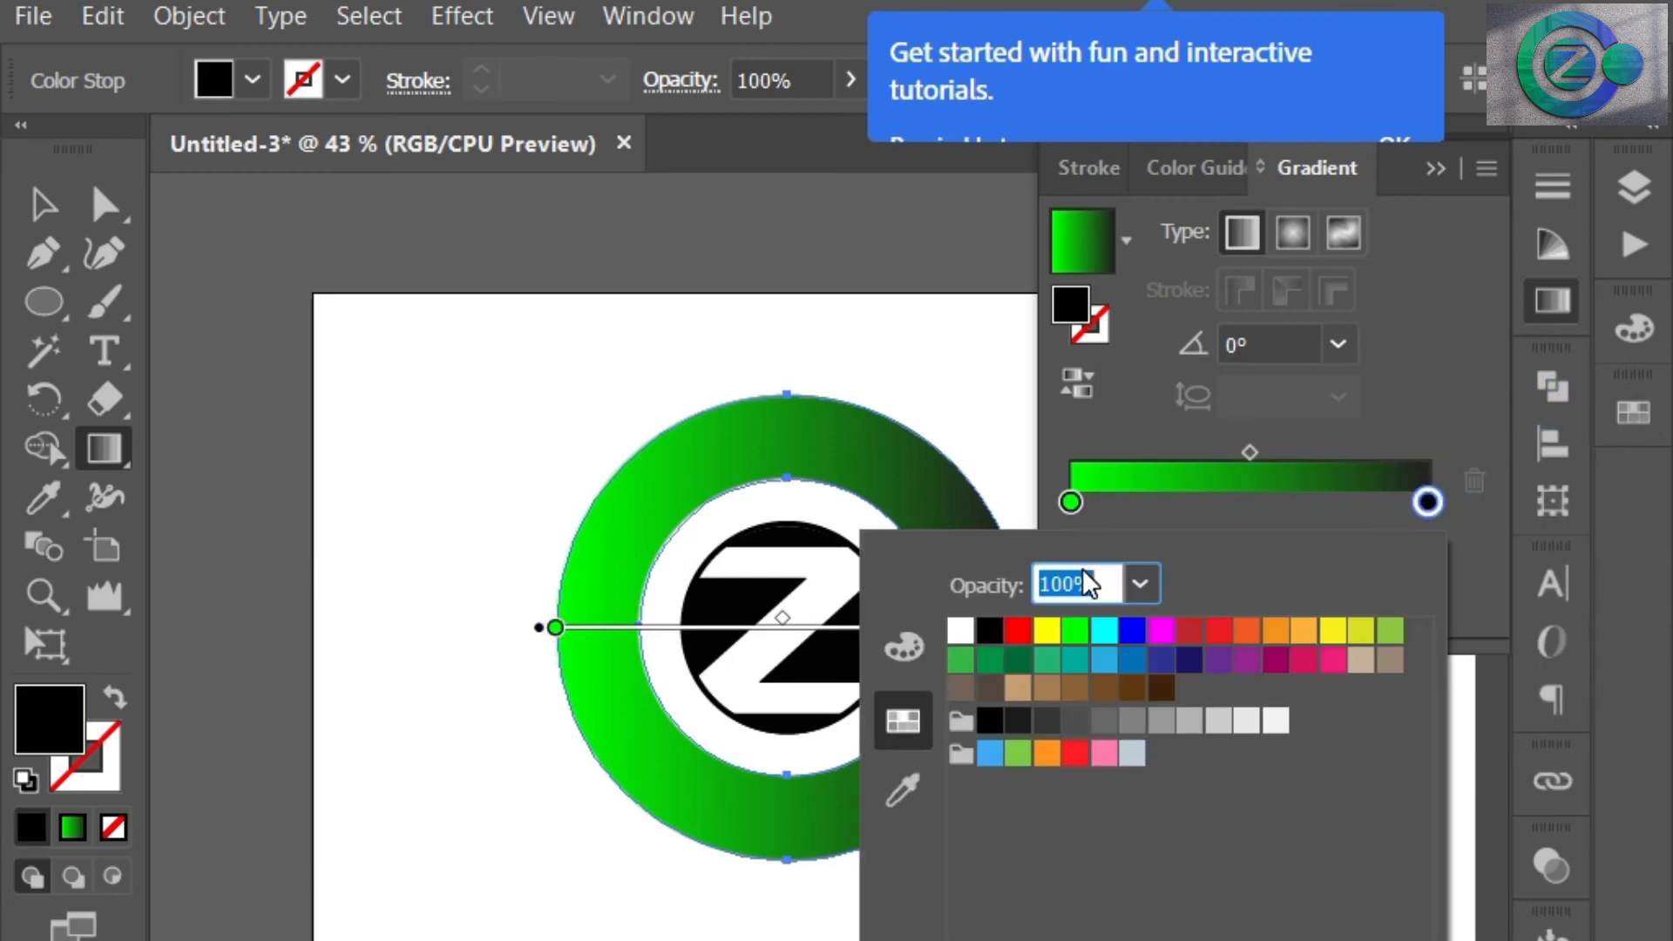
pyautogui.click(1132, 629)
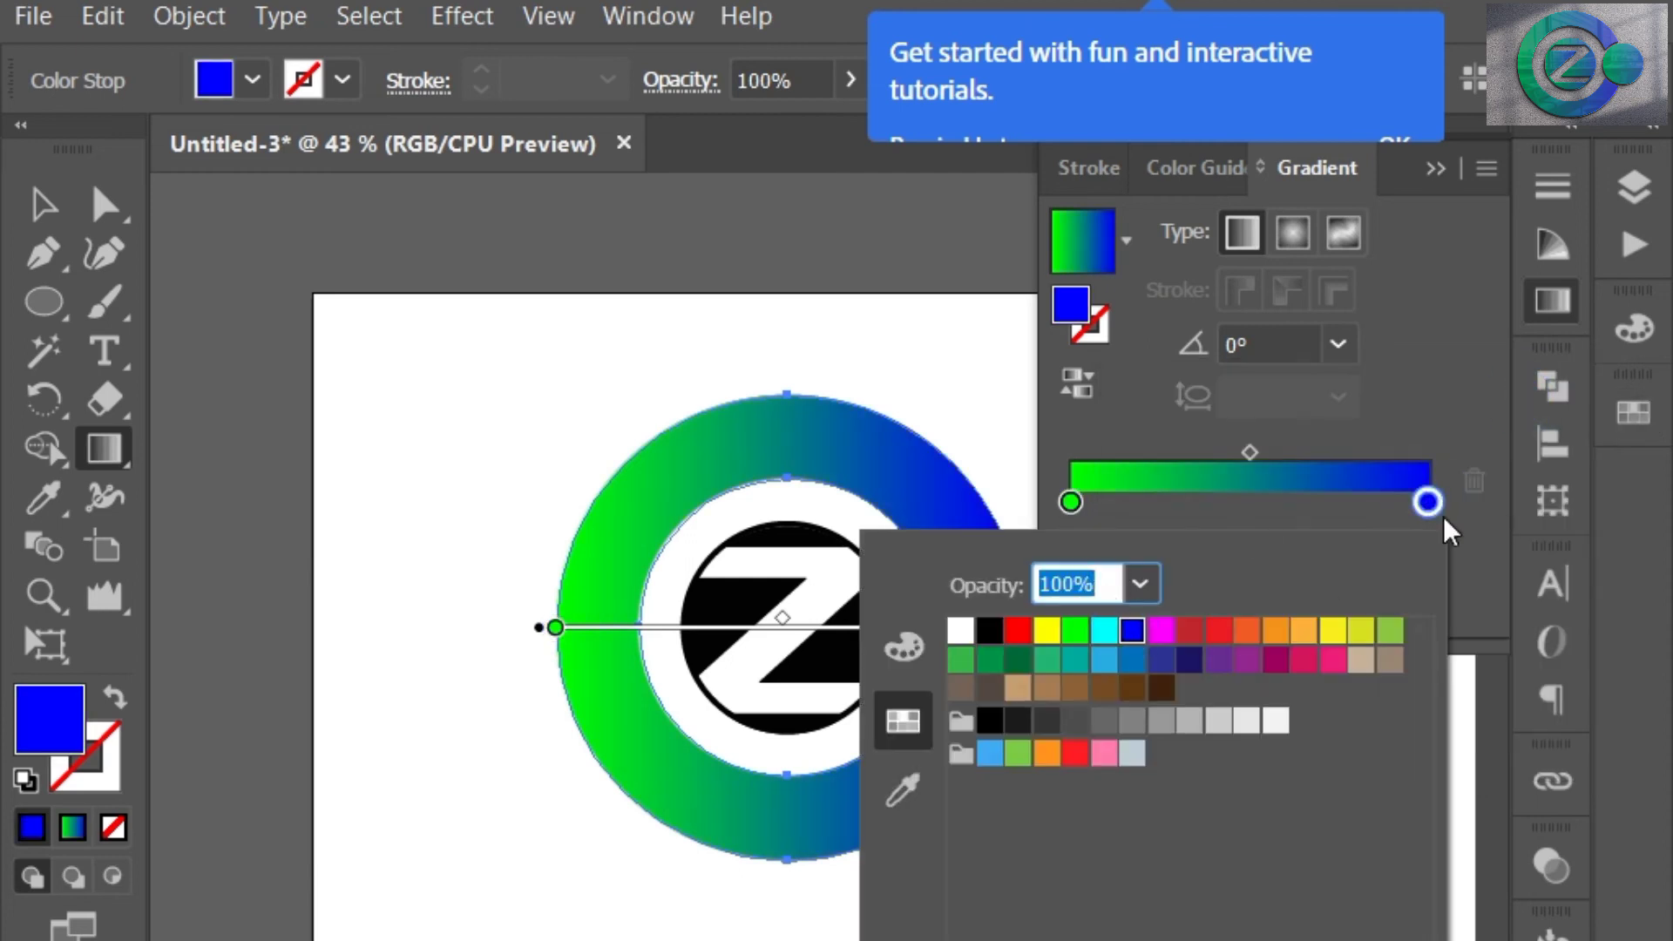
pyautogui.scroll(-6, 1116, 583)
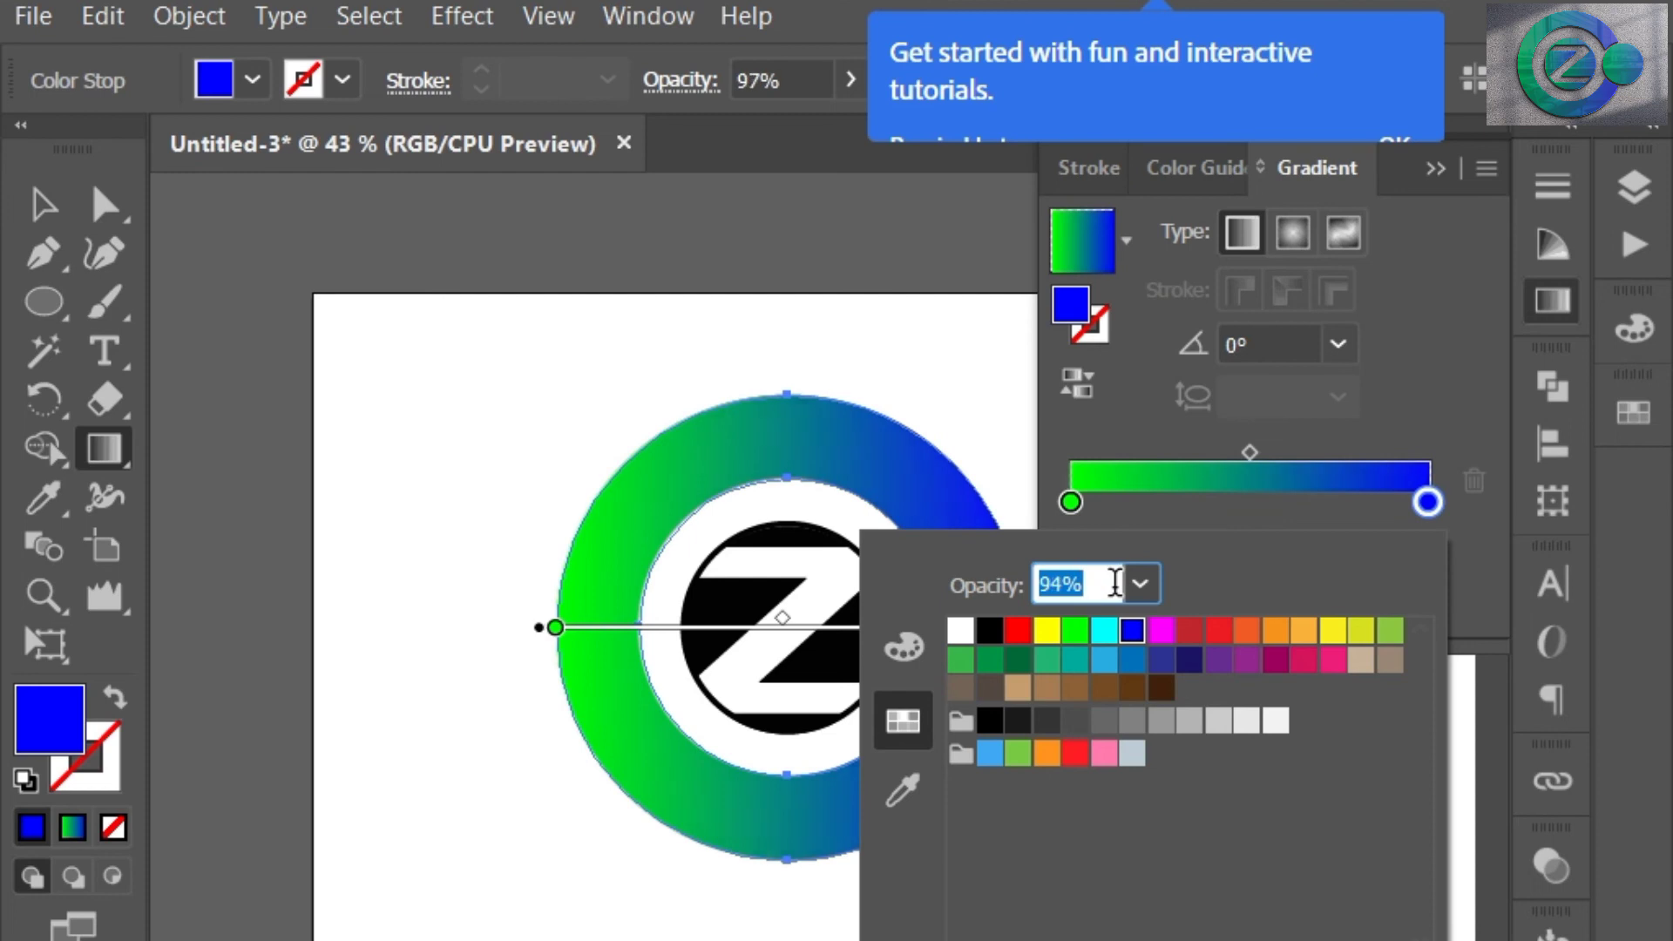
pyautogui.scroll(-20, 1116, 583)
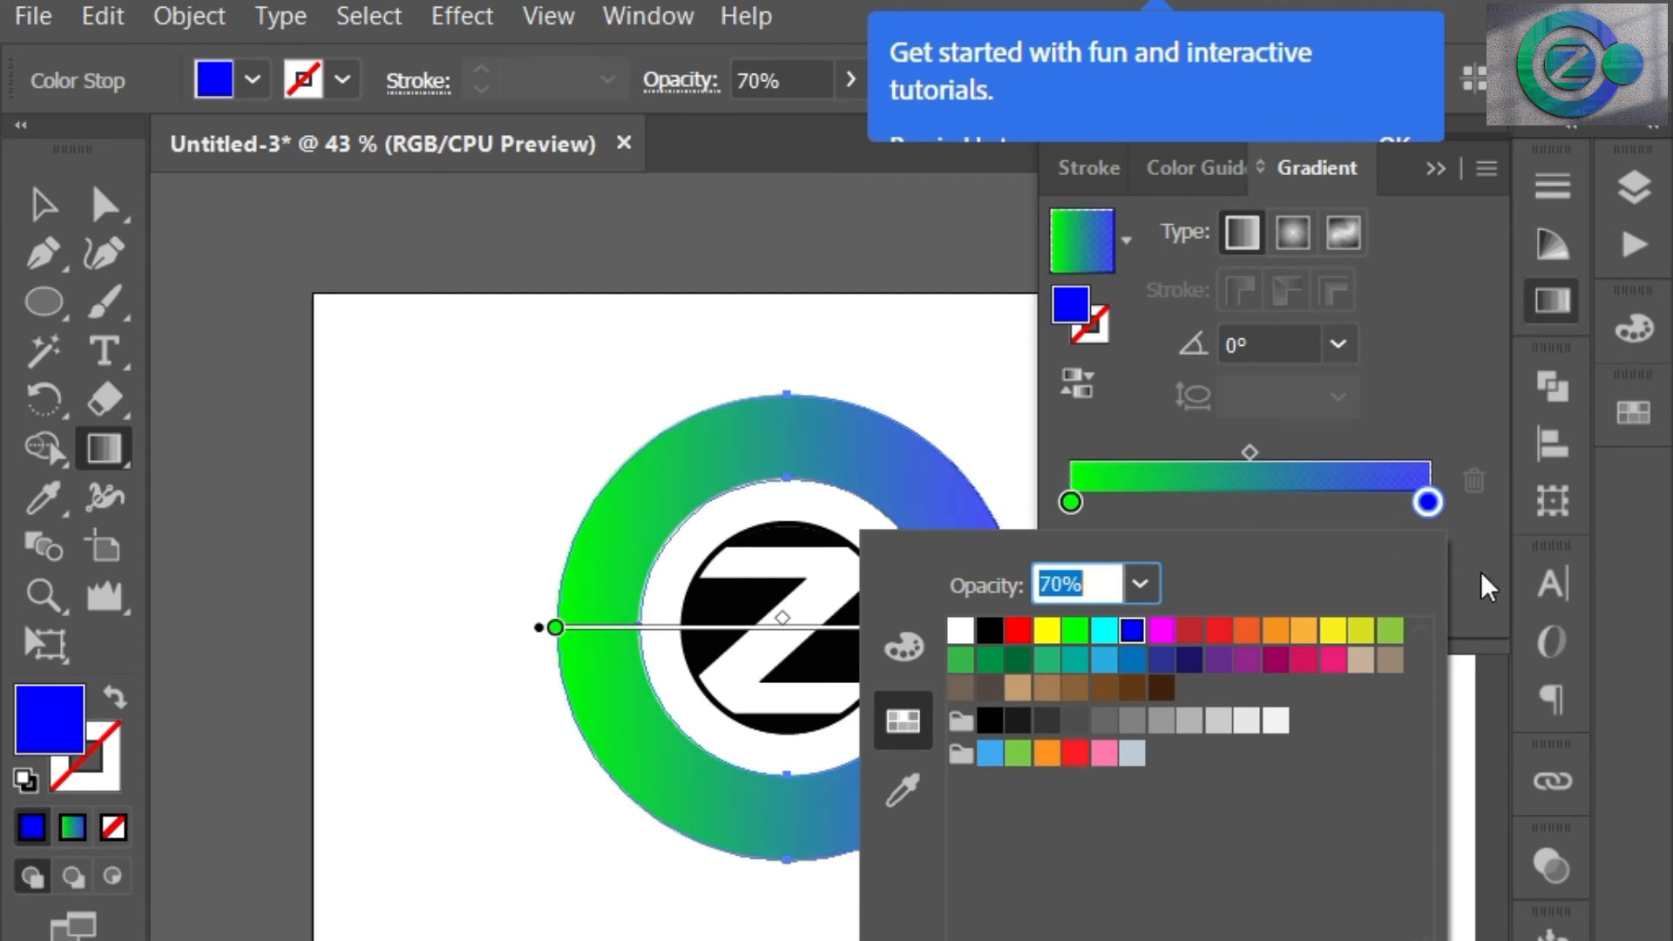
pyautogui.click(1481, 538)
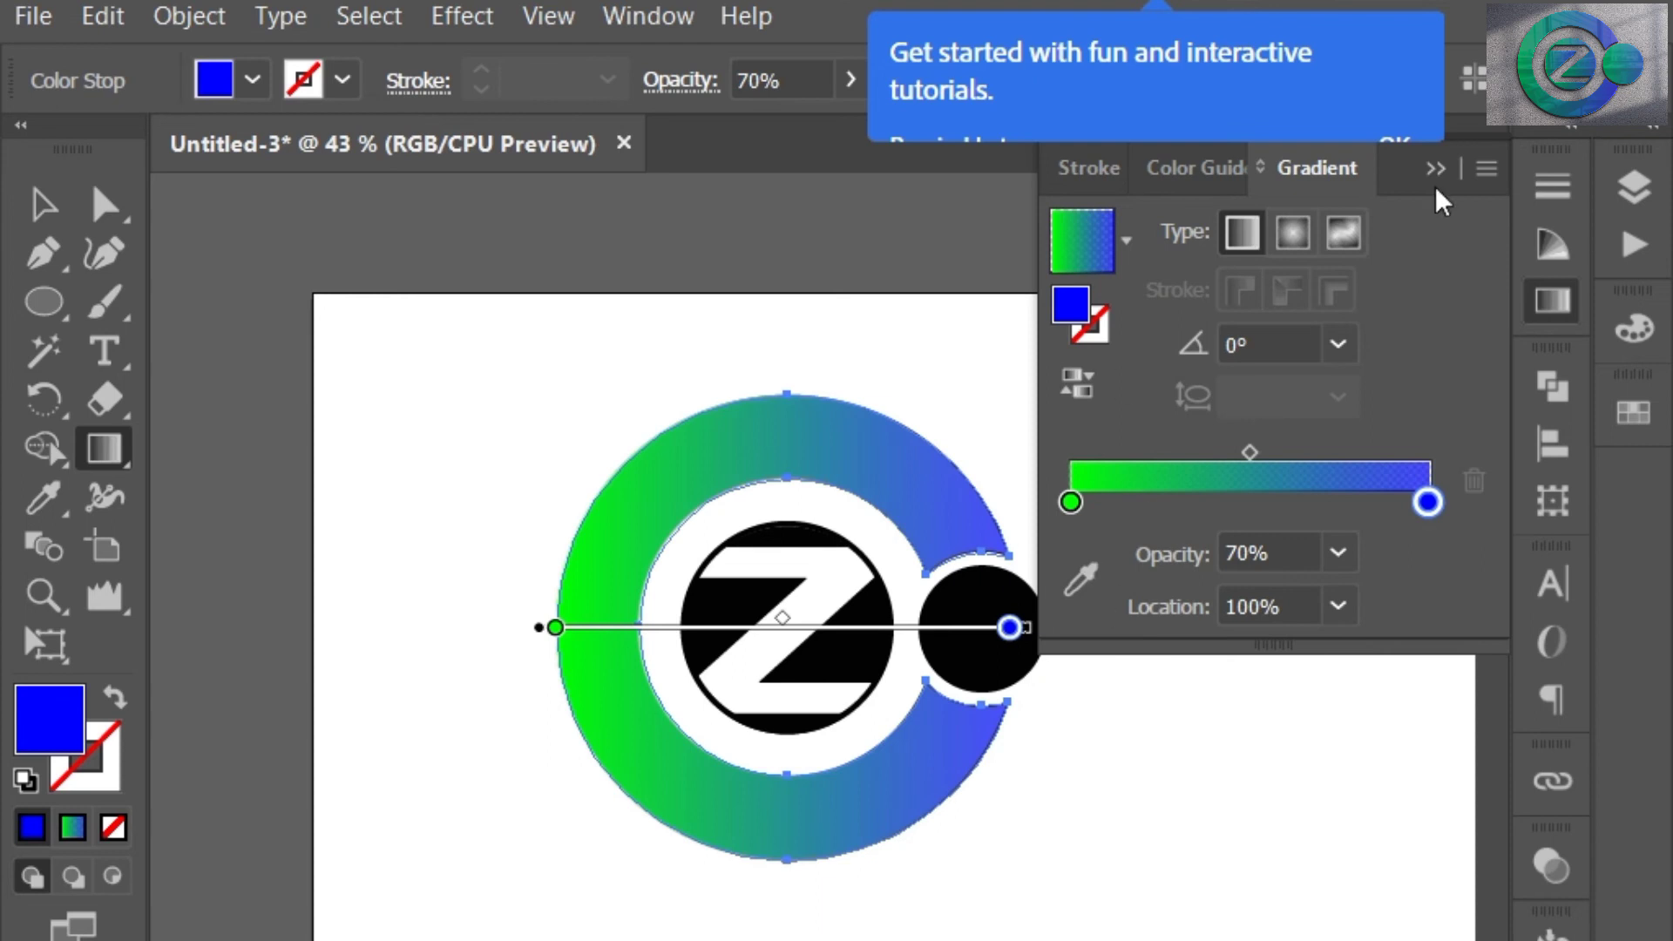
# - Remove the stroke from the large ring
pyautogui.click(43, 213)
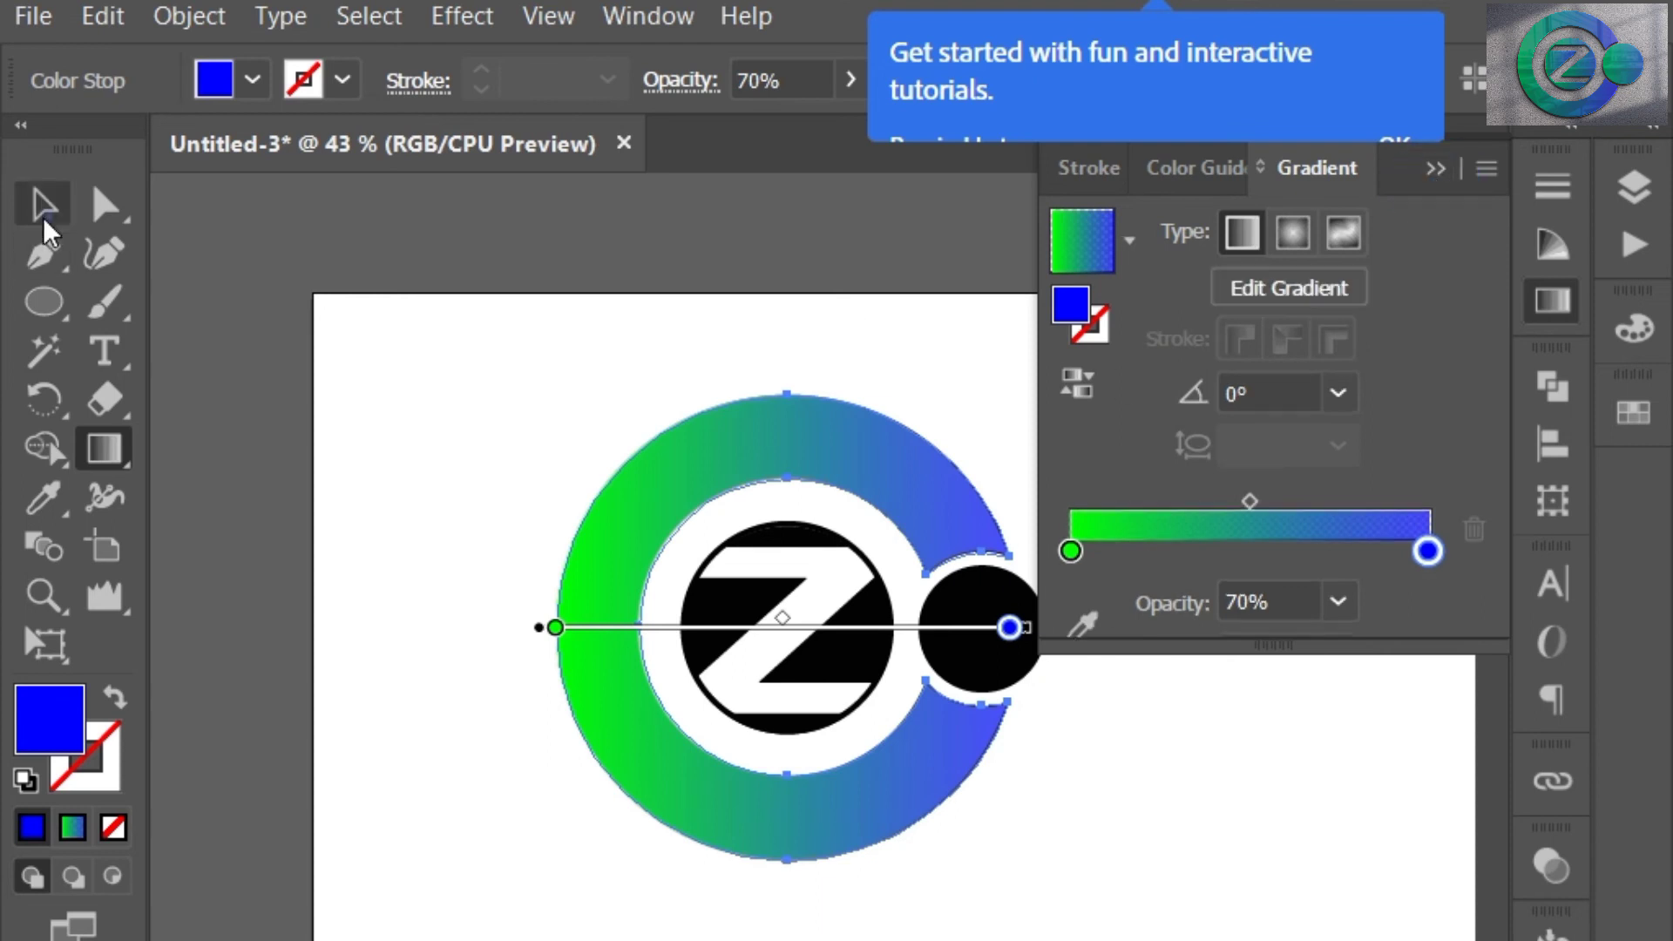
pyautogui.click(945, 776)
pyautogui.click(108, 761)
pyautogui.click(112, 827)
pyautogui.click(265, 845)
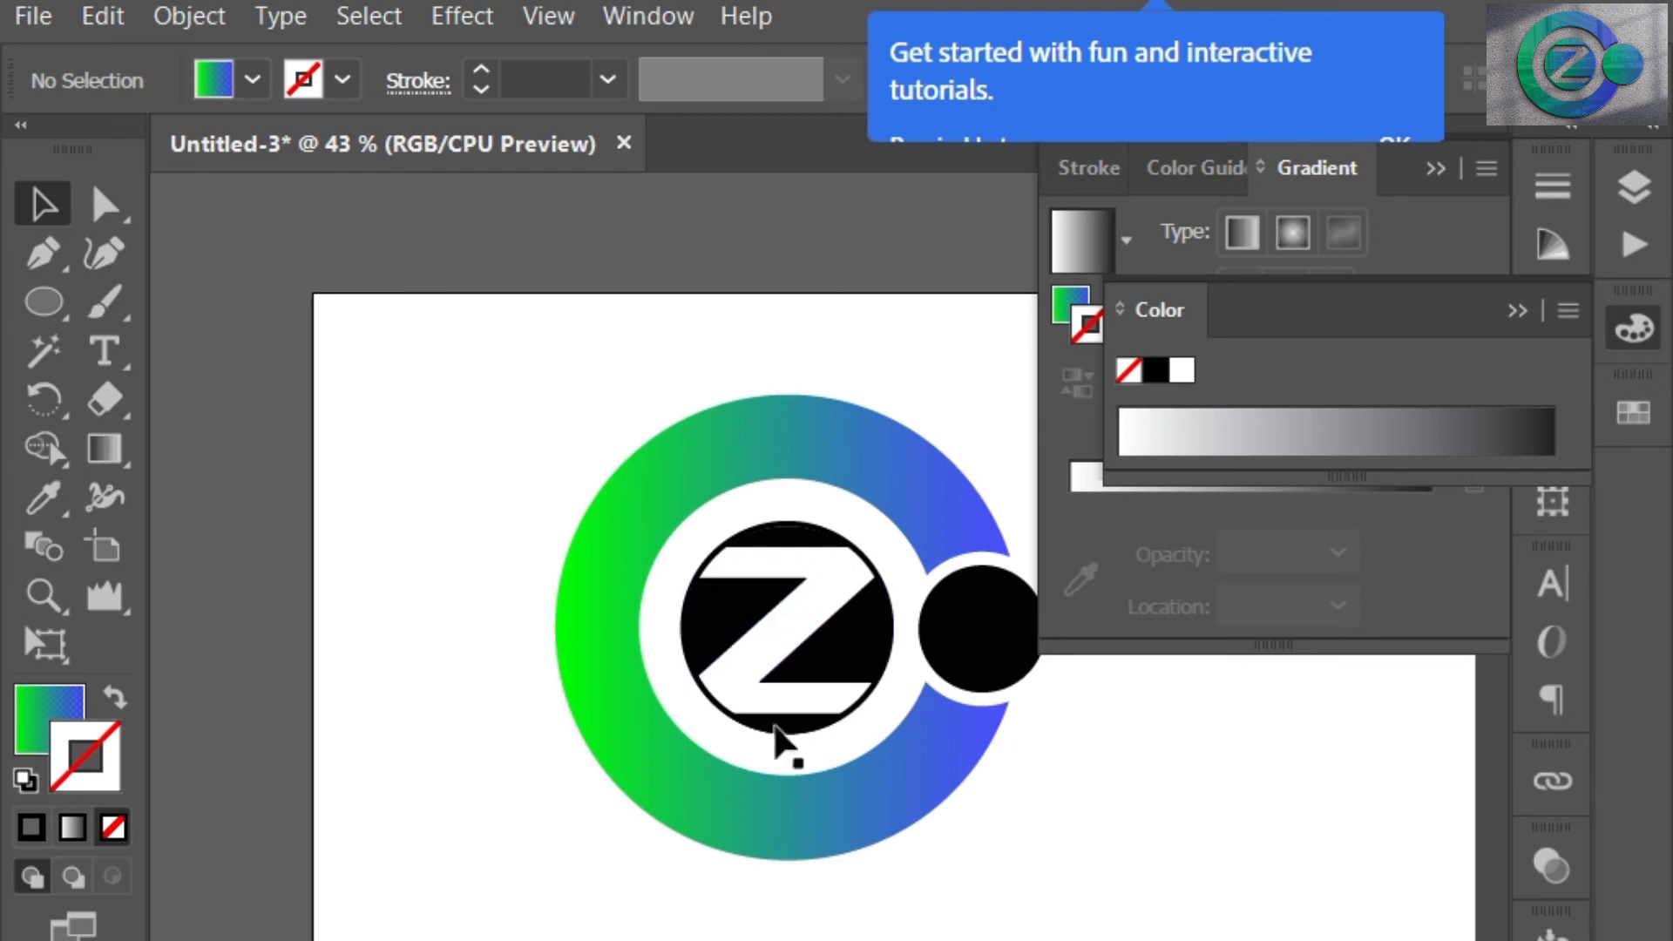
# - Apply a linear gradient to the strokes of the outlined circle and the four pieces around the Z together
pyautogui.click(855, 650)
pyautogui.keyDown('shift'); pyautogui.click(787, 720); pyautogui.keyUp('shift')
pyautogui.keyDown('shift'); pyautogui.click(707, 614); pyautogui.keyUp('shift')
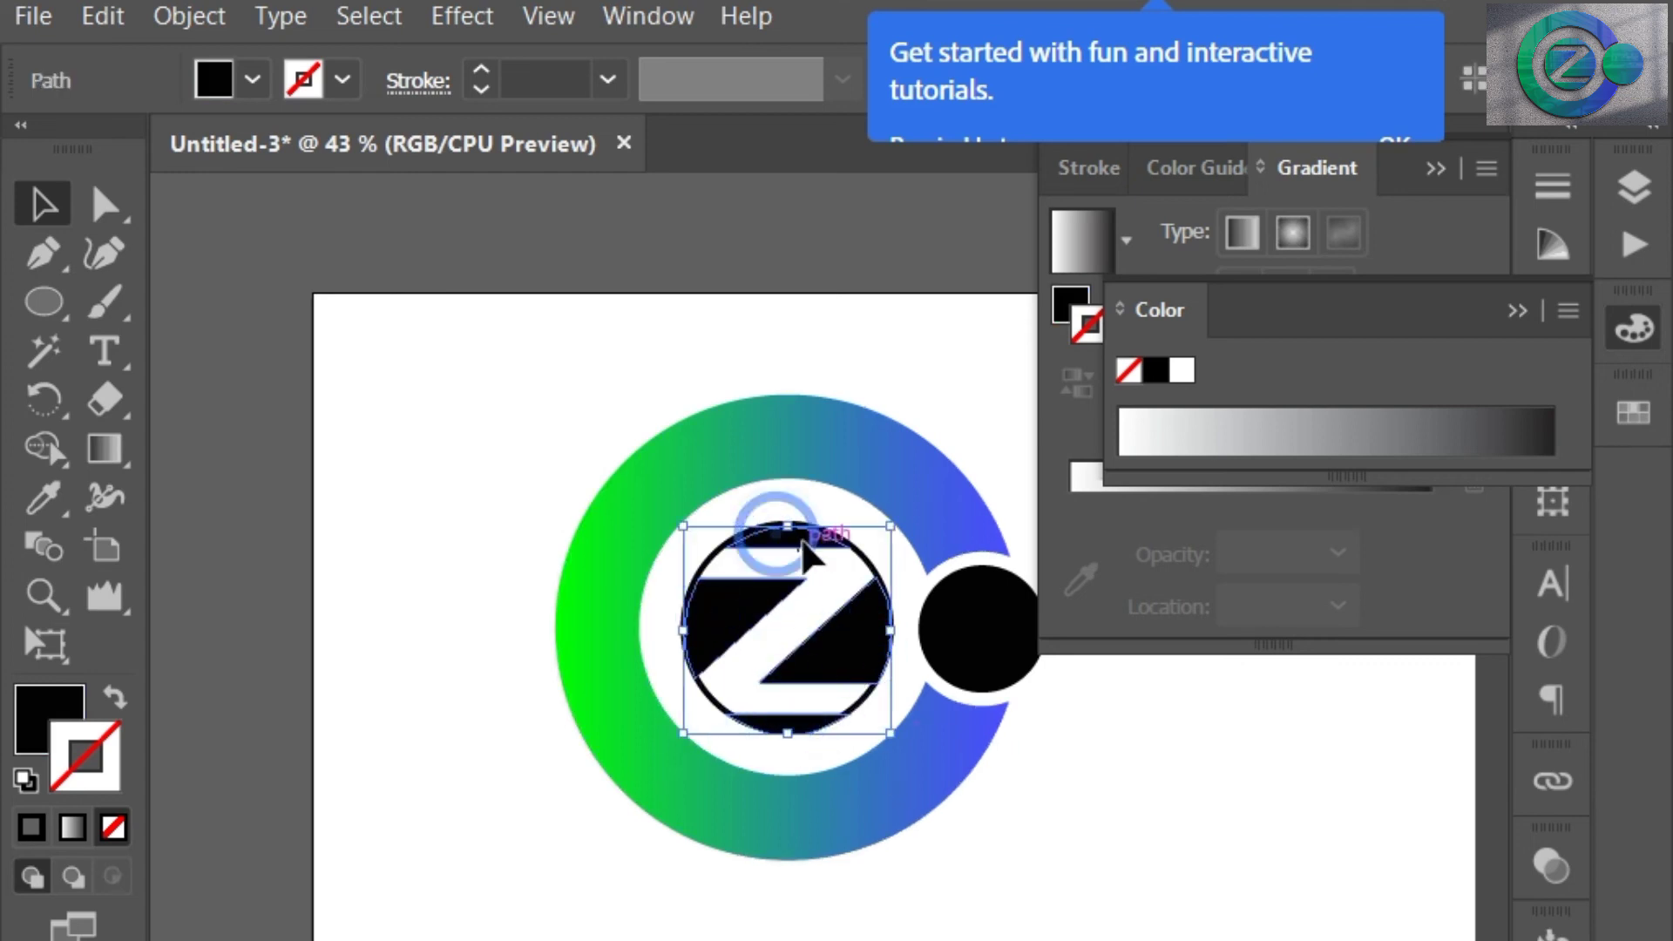
pyautogui.keyDown('shift'); pyautogui.click(856, 542); pyautogui.keyUp('shift')
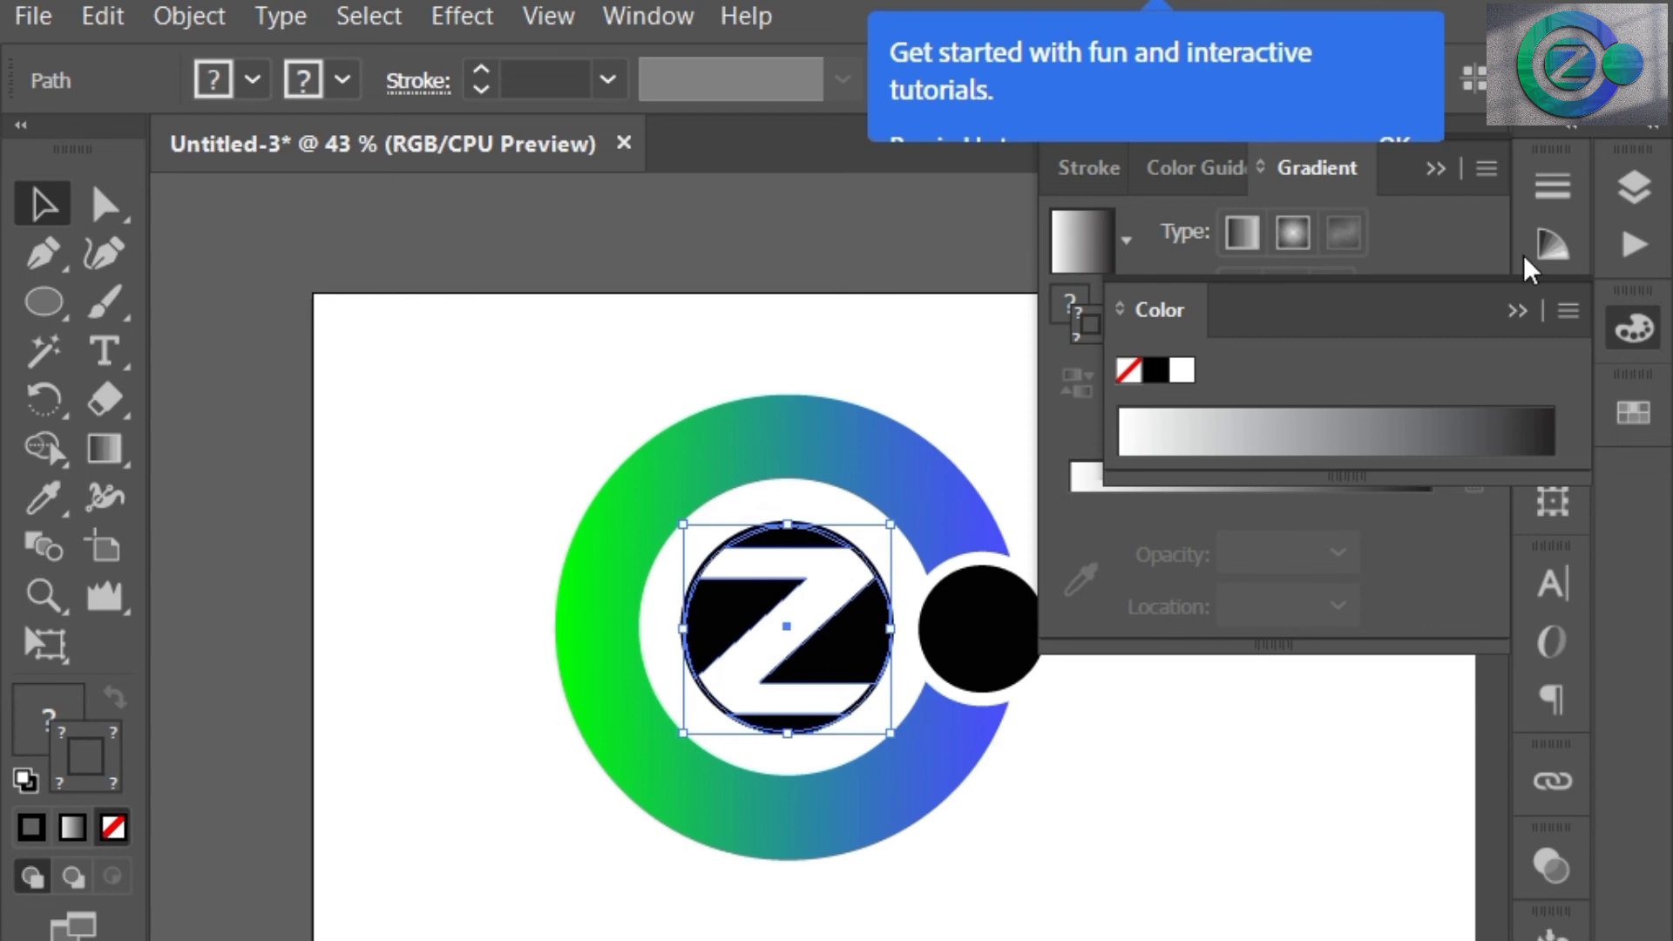
pyautogui.click(72, 828)
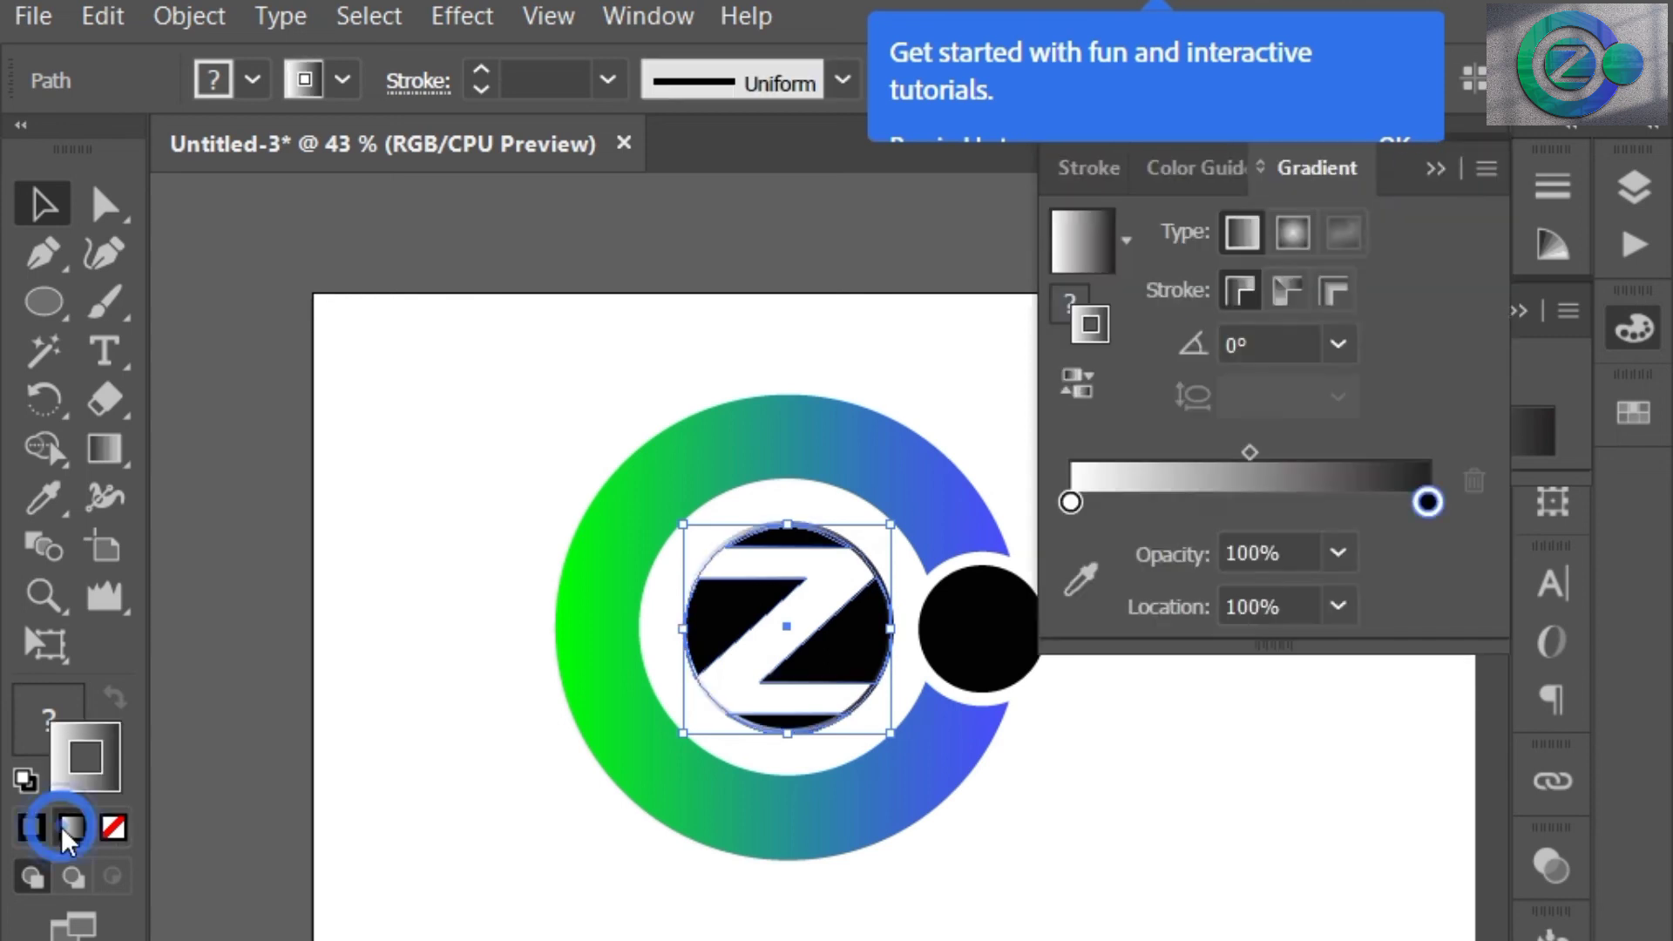
# - Colour the stroke gradient's start stop with green and its end stop with blue, both sampled from the large ring
pyautogui.click(1070, 502)
pyautogui.click(1081, 578)
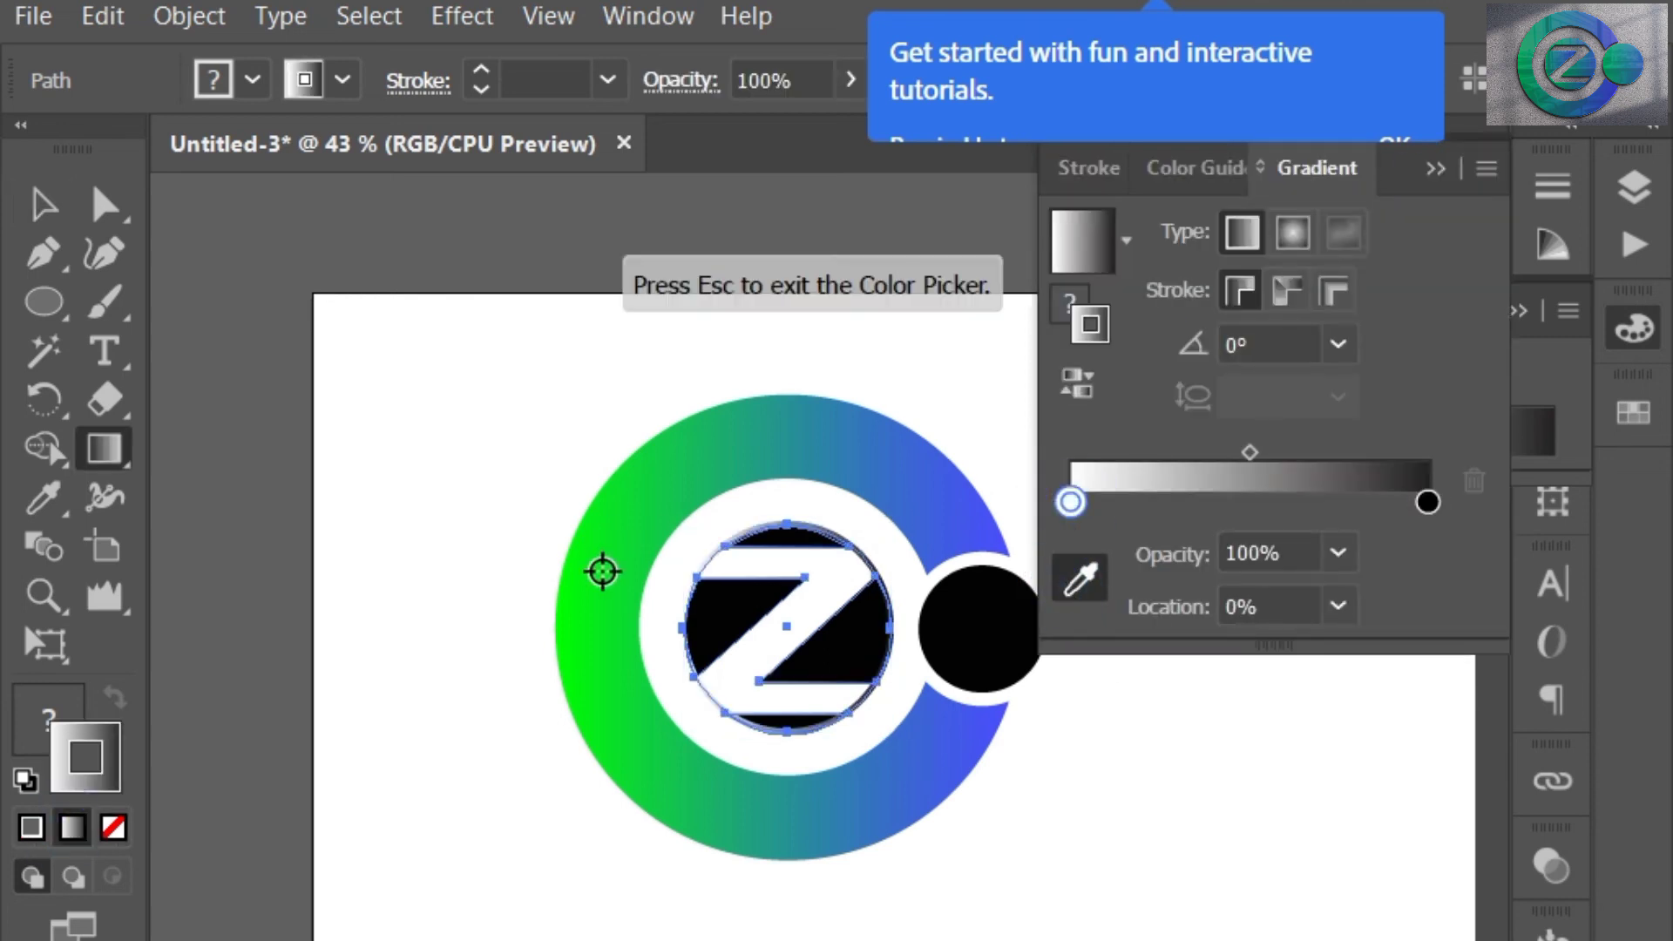
pyautogui.click(602, 572)
pyautogui.click(1428, 502)
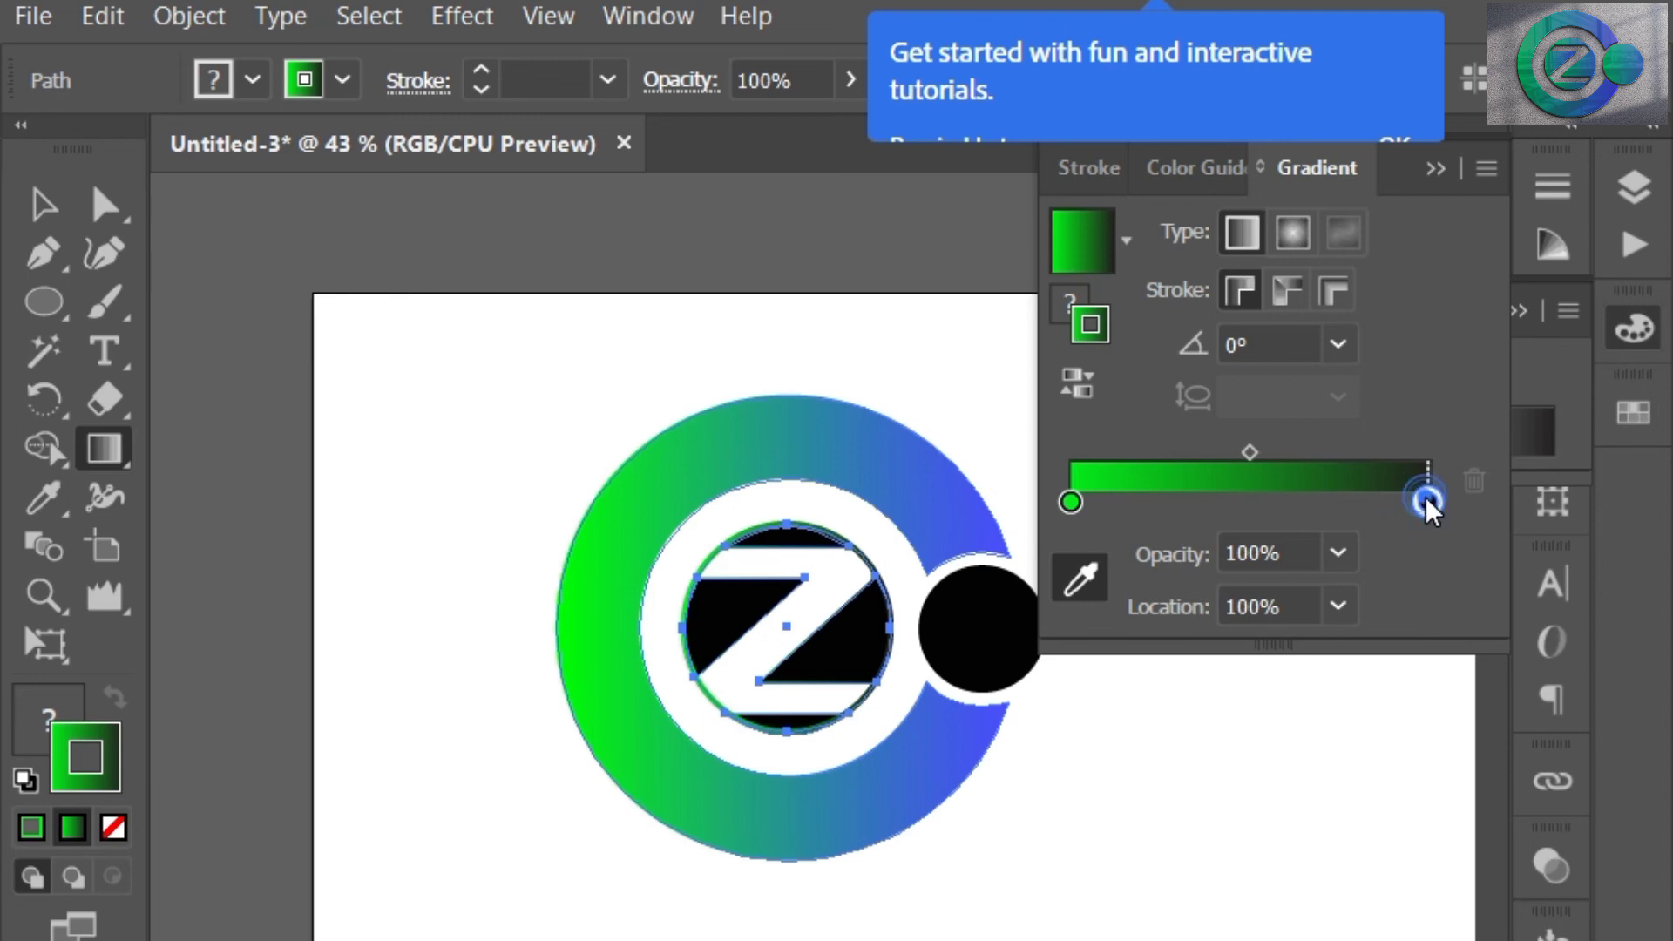
pyautogui.click(1086, 572)
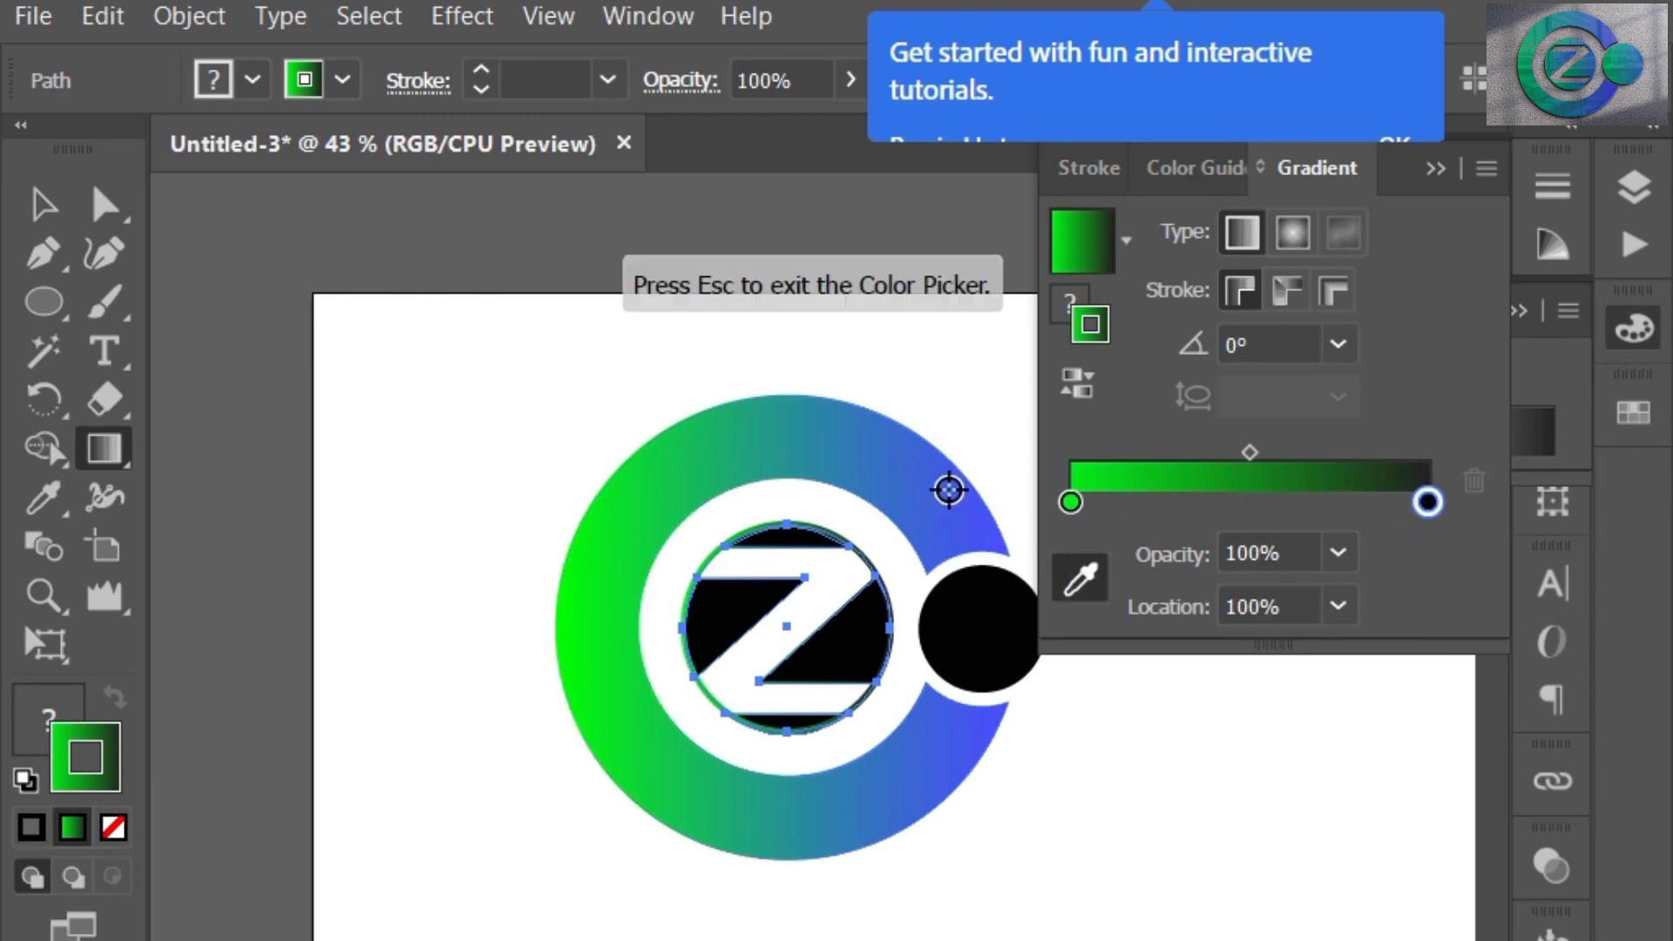
pyautogui.click(949, 487)
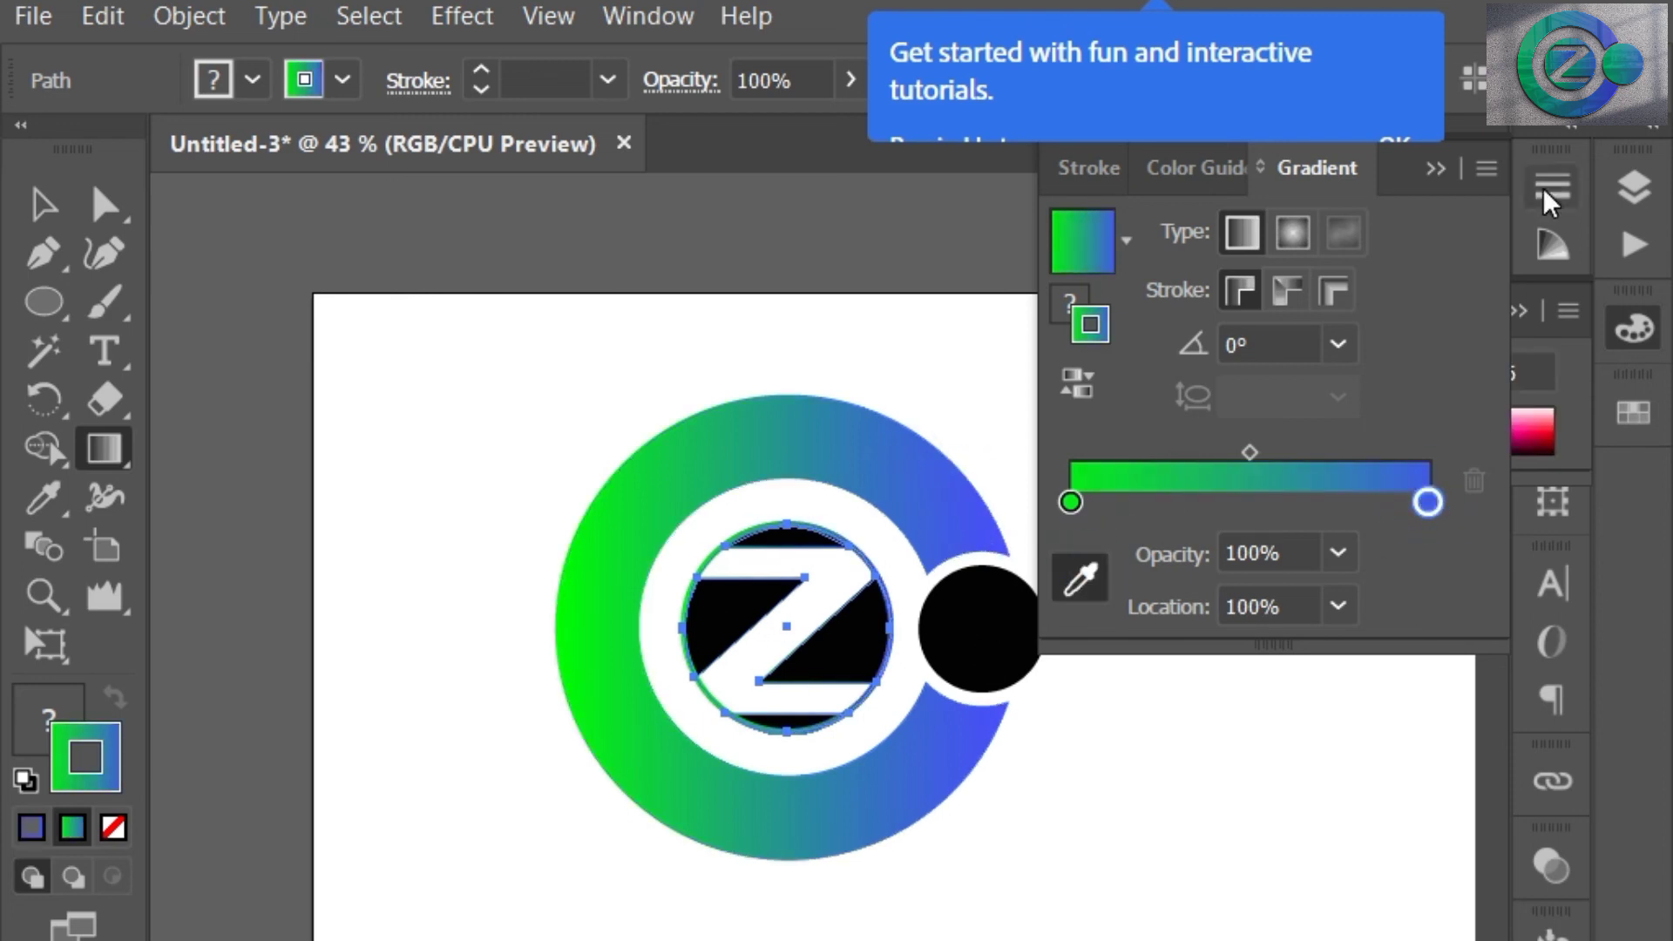
pyautogui.click(1436, 168)
pyautogui.click(39, 206)
pyautogui.click(474, 306)
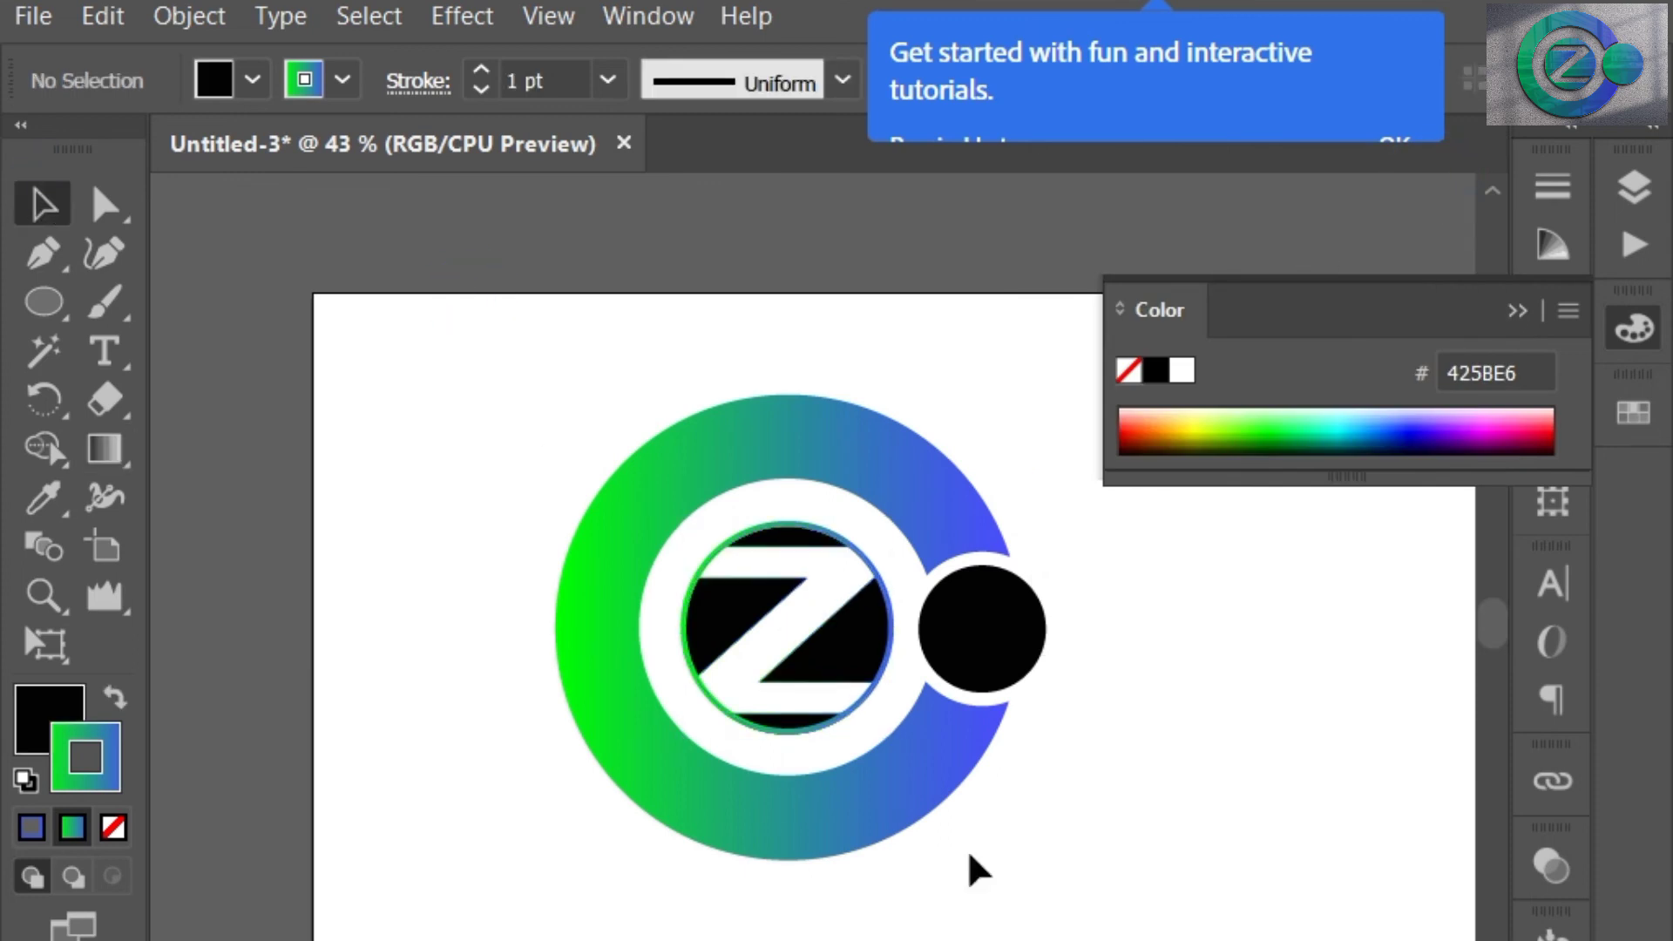
# - Remove the gradient stroke from each of the four pieces around the Z
pyautogui.click(827, 666)
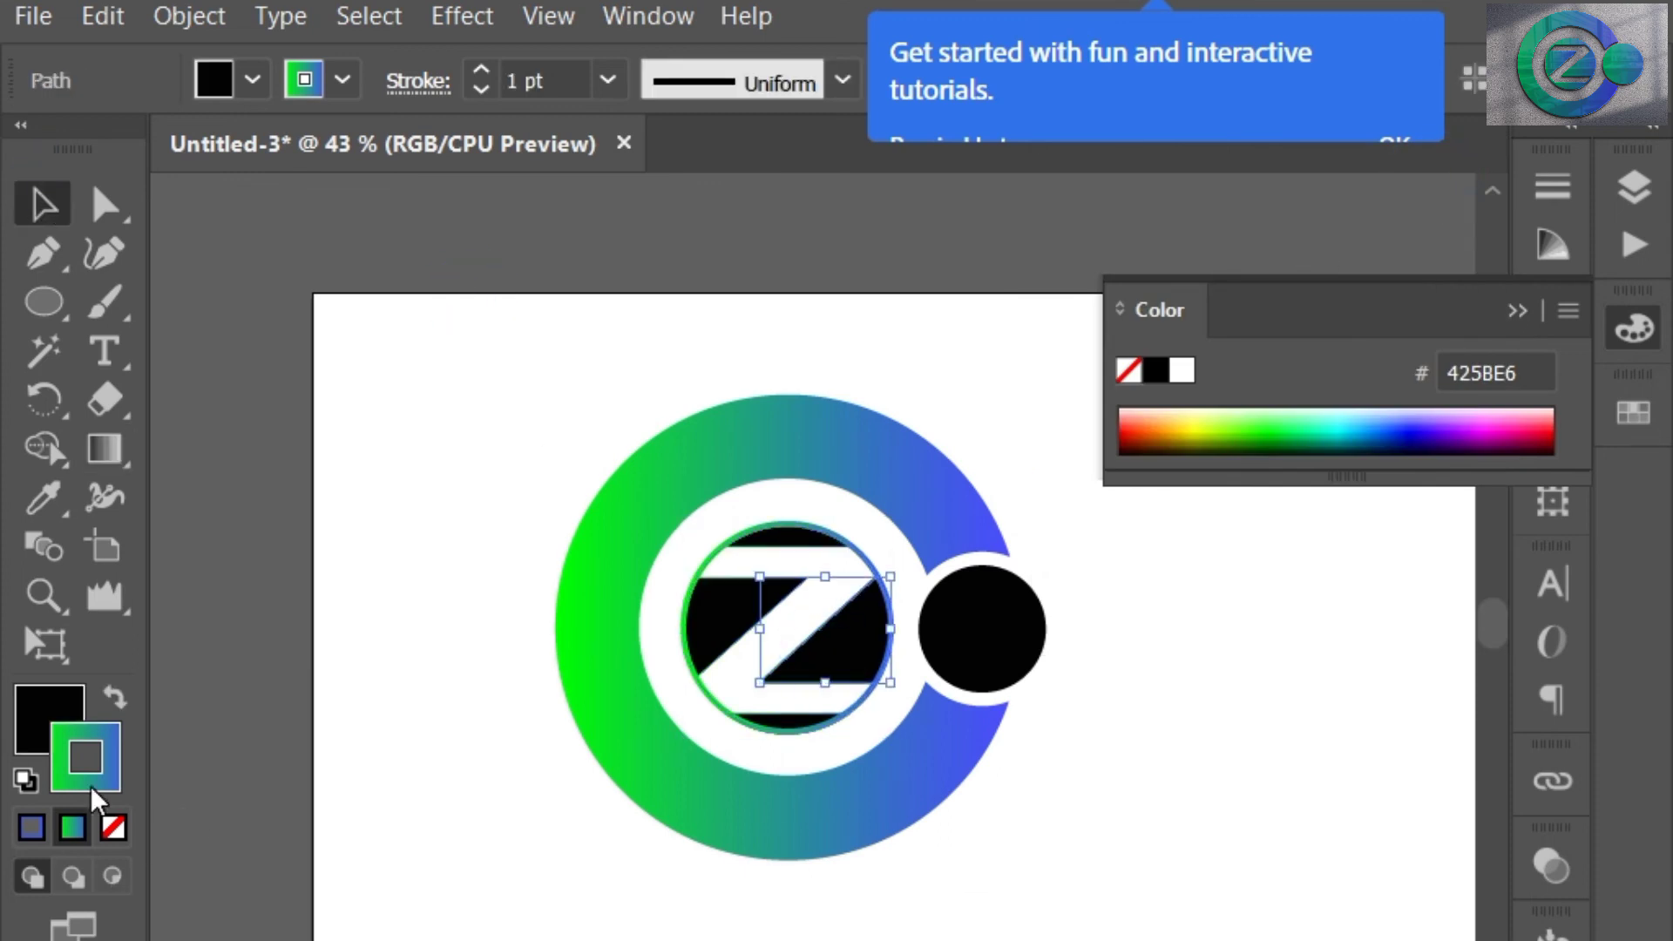
pyautogui.press('/')
pyautogui.click(784, 724)
pyautogui.click(114, 827)
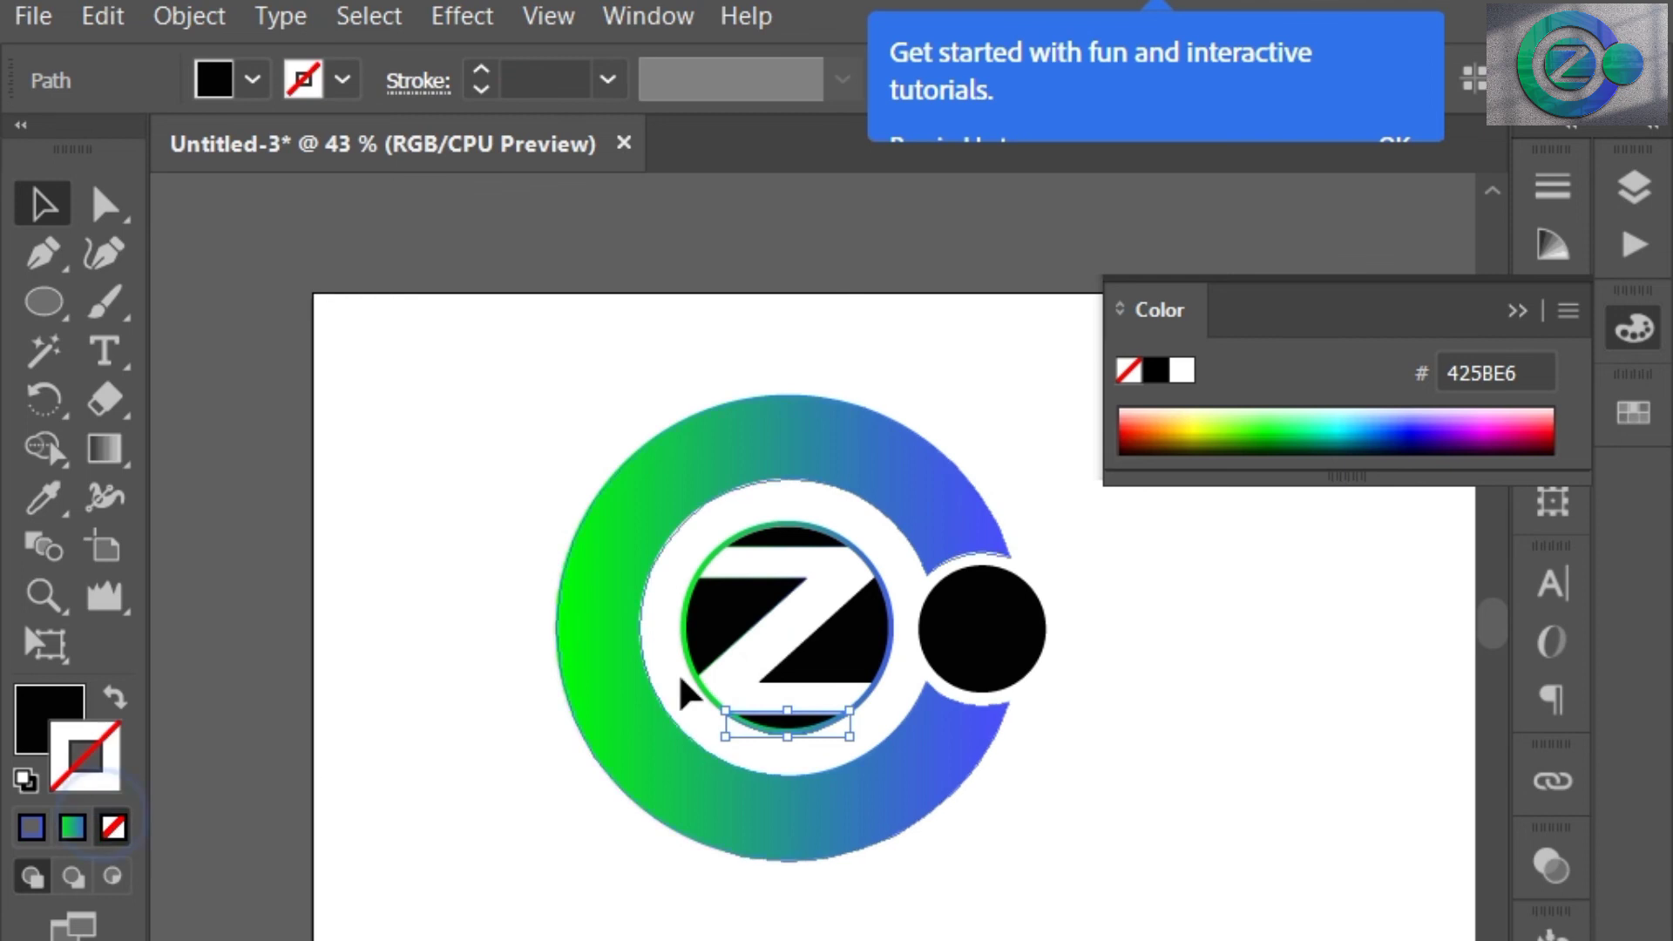
pyautogui.click(746, 623)
pyautogui.click(115, 826)
pyautogui.click(787, 536)
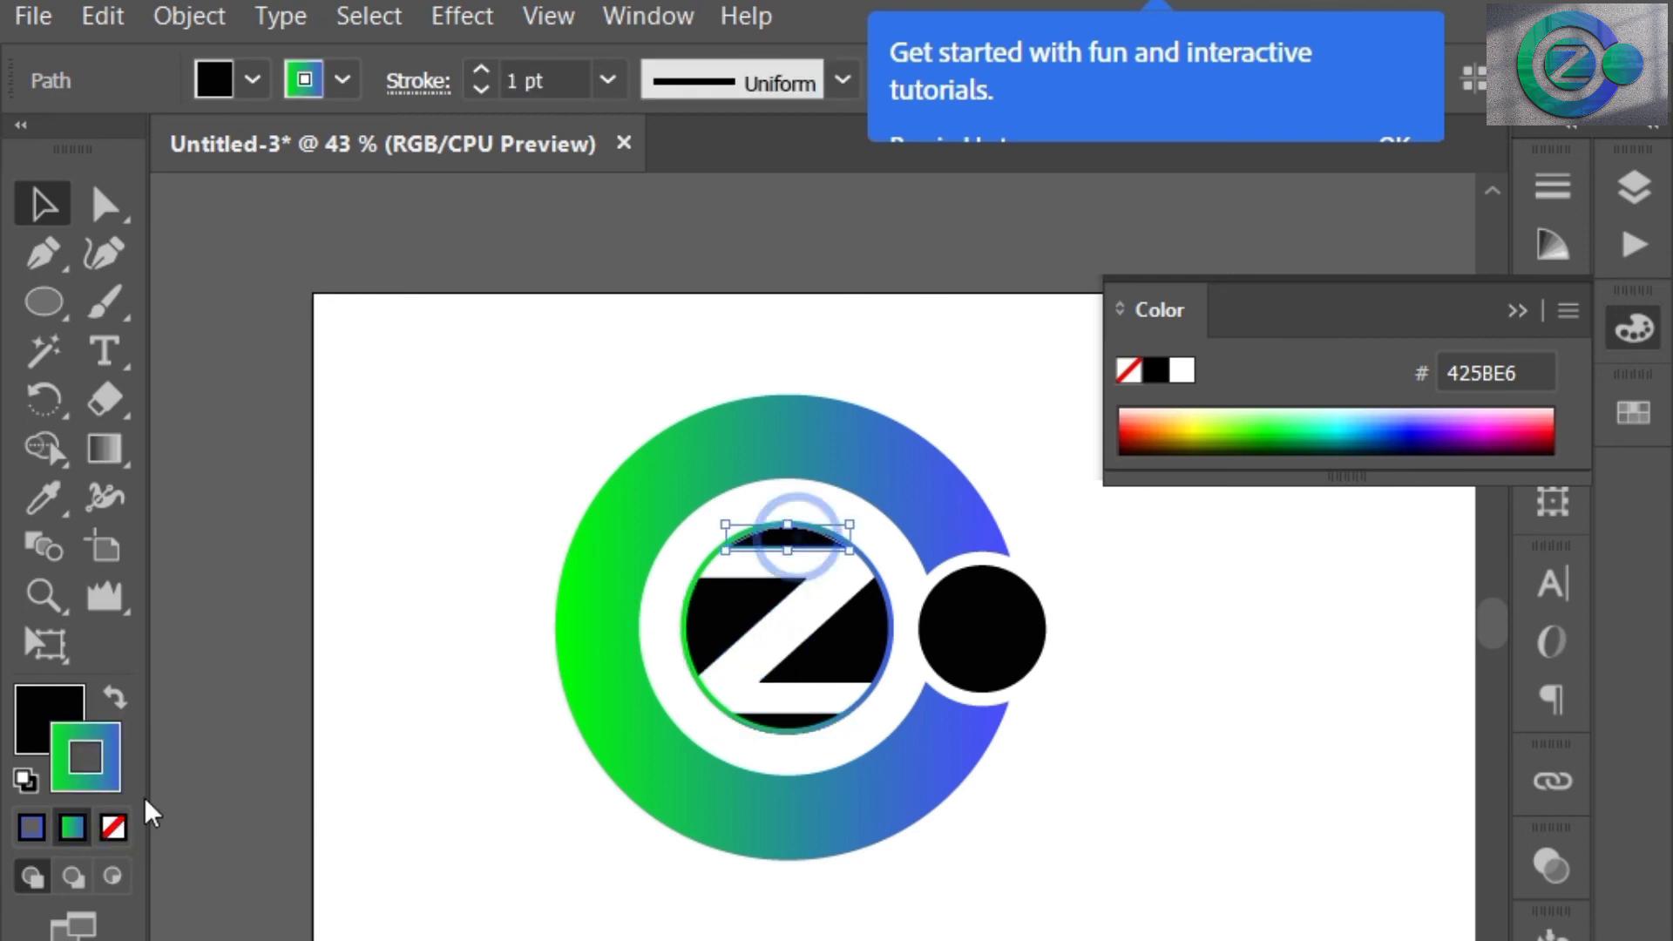
pyautogui.press('/')
pyautogui.click(408, 815)
# - Fill the four pieces around the Z with the green-to-blue linear gradient
pyautogui.click(820, 638)
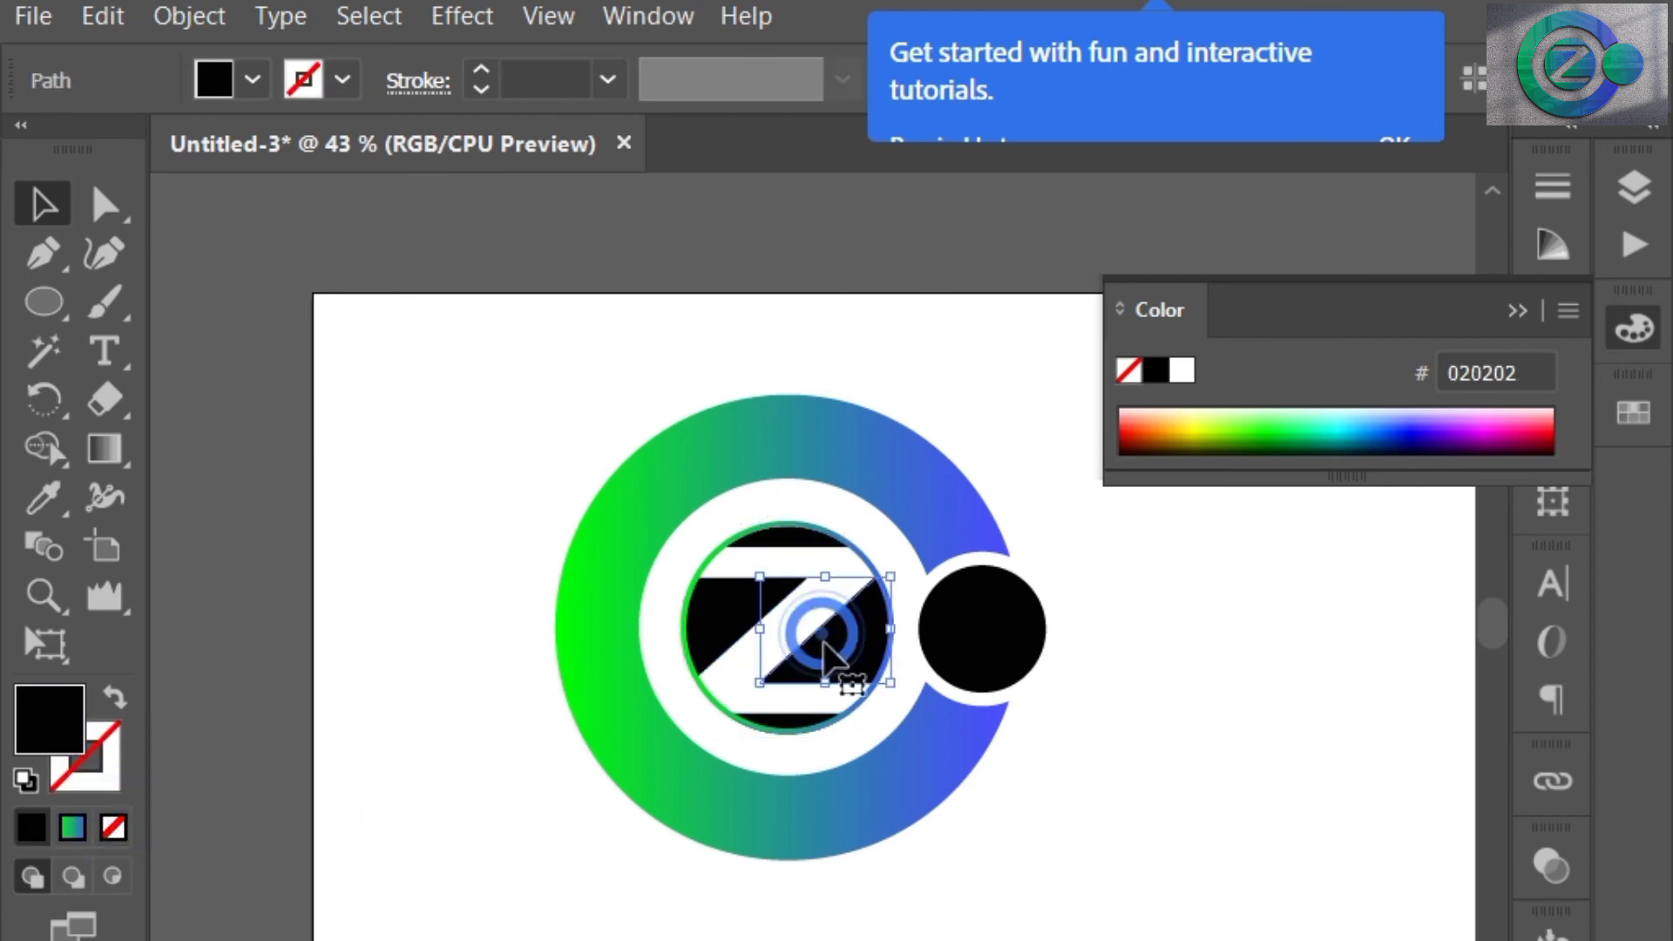
pyautogui.click(715, 638)
pyautogui.click(777, 721)
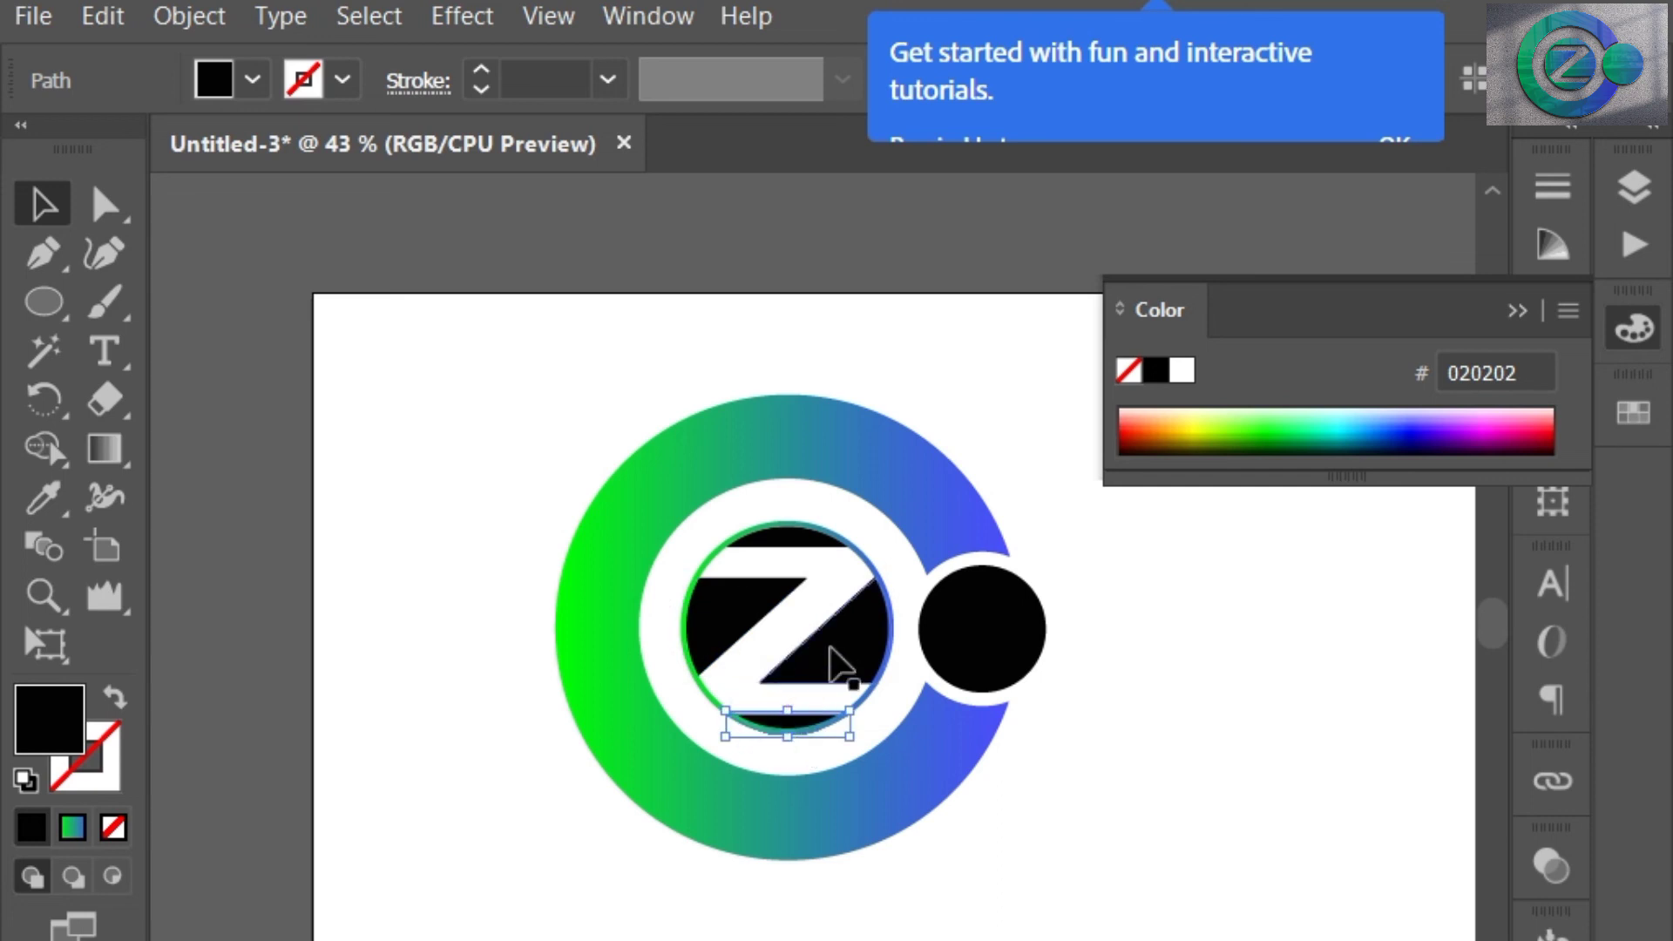
pyautogui.keyDown('shift'); pyautogui.click(829, 649); pyautogui.keyUp('shift')
pyautogui.keyDown('shift'); pyautogui.click(724, 626); pyautogui.keyUp('shift')
pyautogui.keyDown('shift'); pyautogui.click(789, 544); pyautogui.keyUp('shift')
pyautogui.click(72, 827)
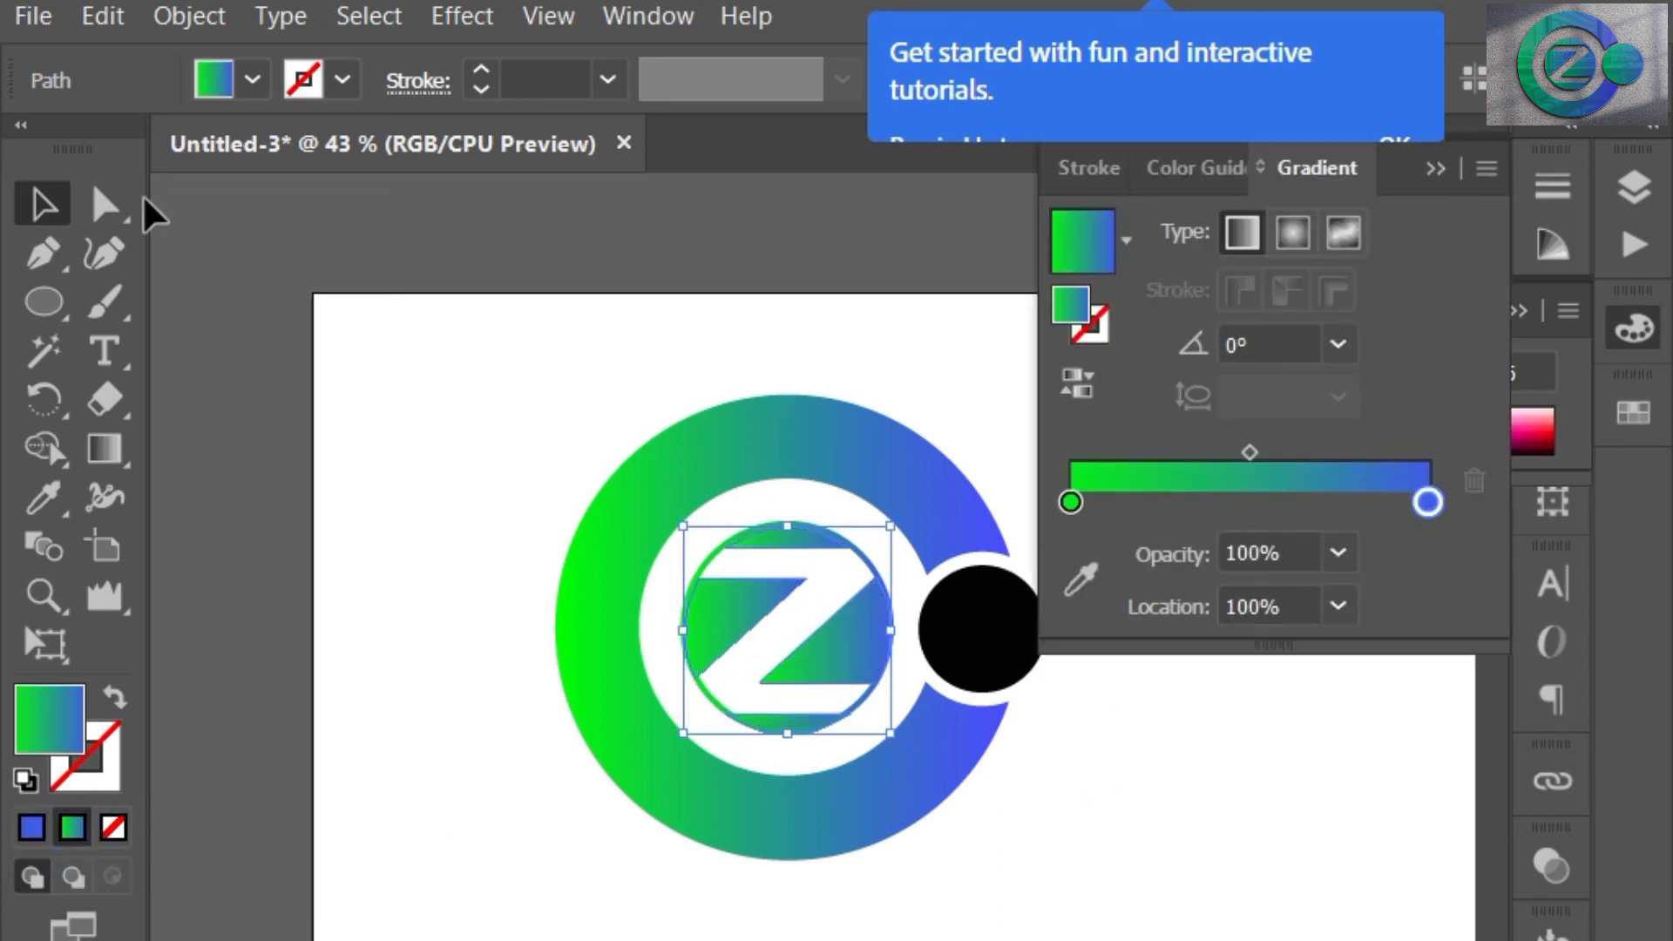
pyautogui.click(446, 406)
# - Fill the small circle on the ring's edge with the green-to-blue gradient and shift the gradient slightly to the right
pyautogui.click(978, 655)
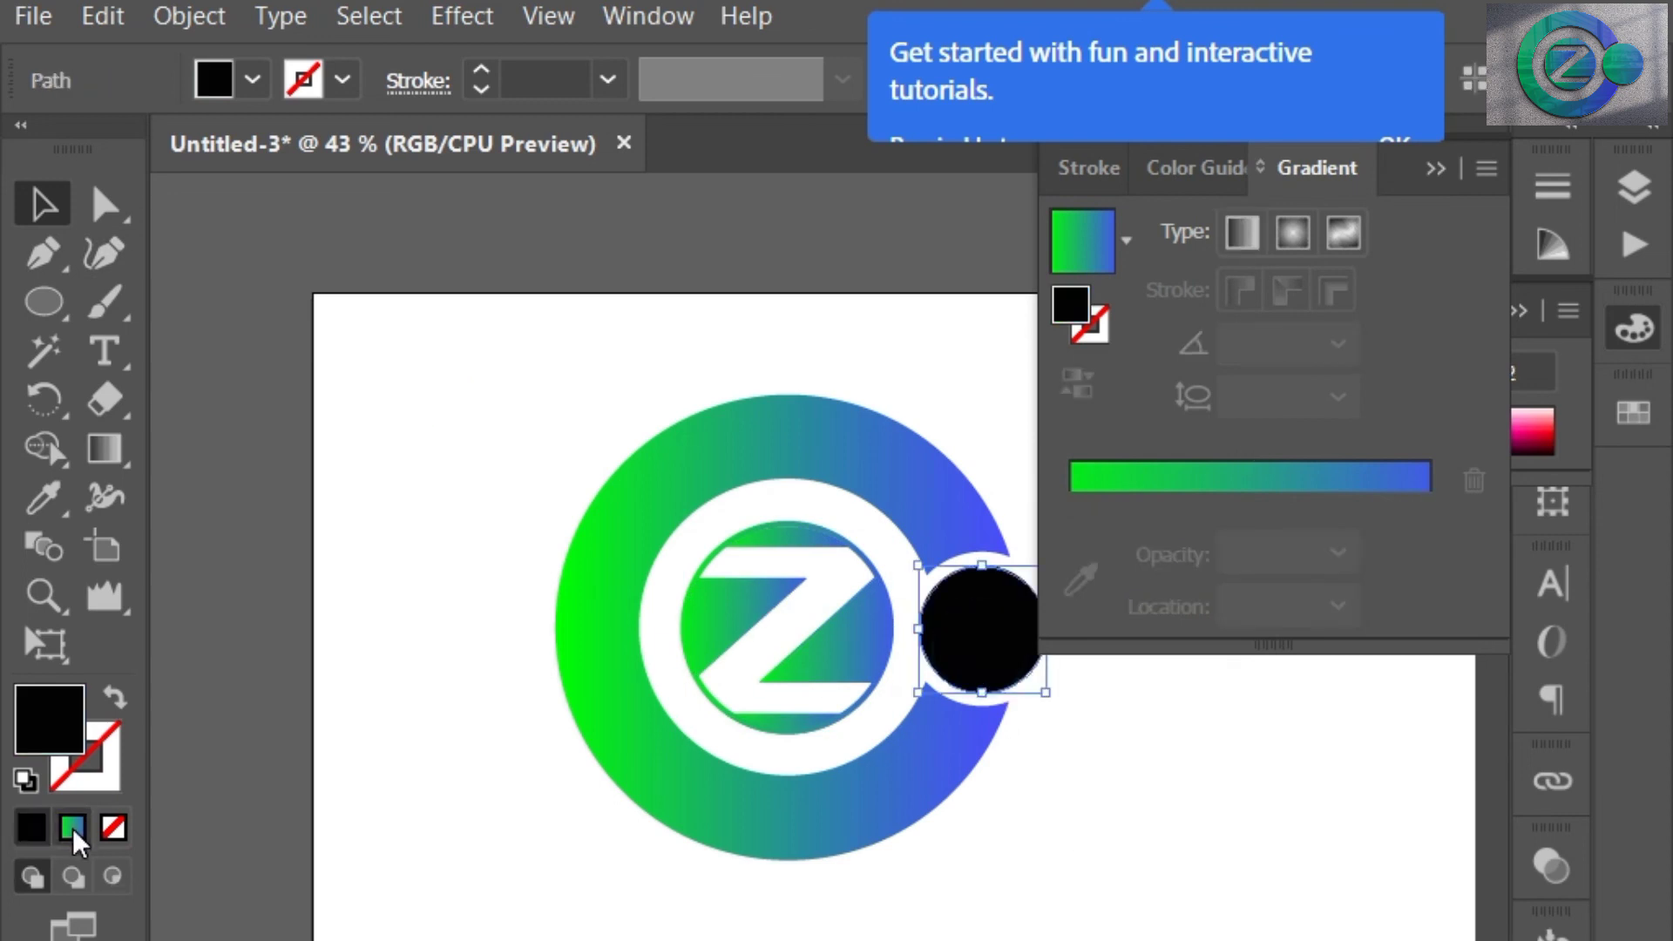
pyautogui.press('.')
pyautogui.click(1089, 630)
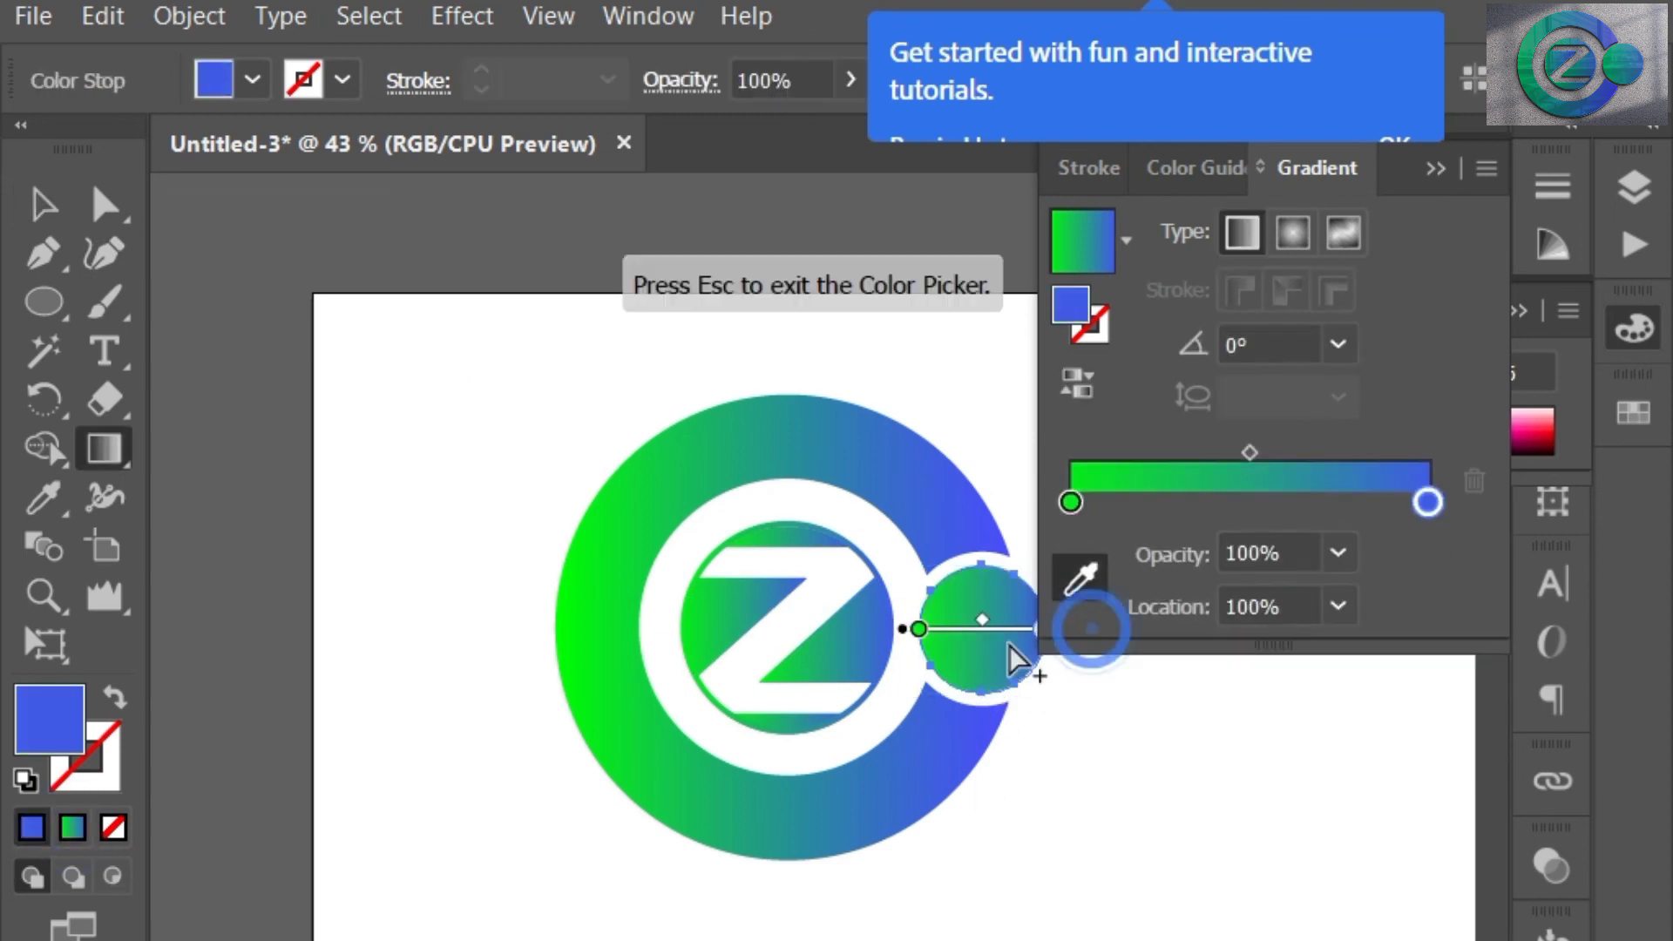
pyautogui.click(1448, 172)
pyautogui.moveTo(981, 630); pyautogui.dragTo(990, 638)
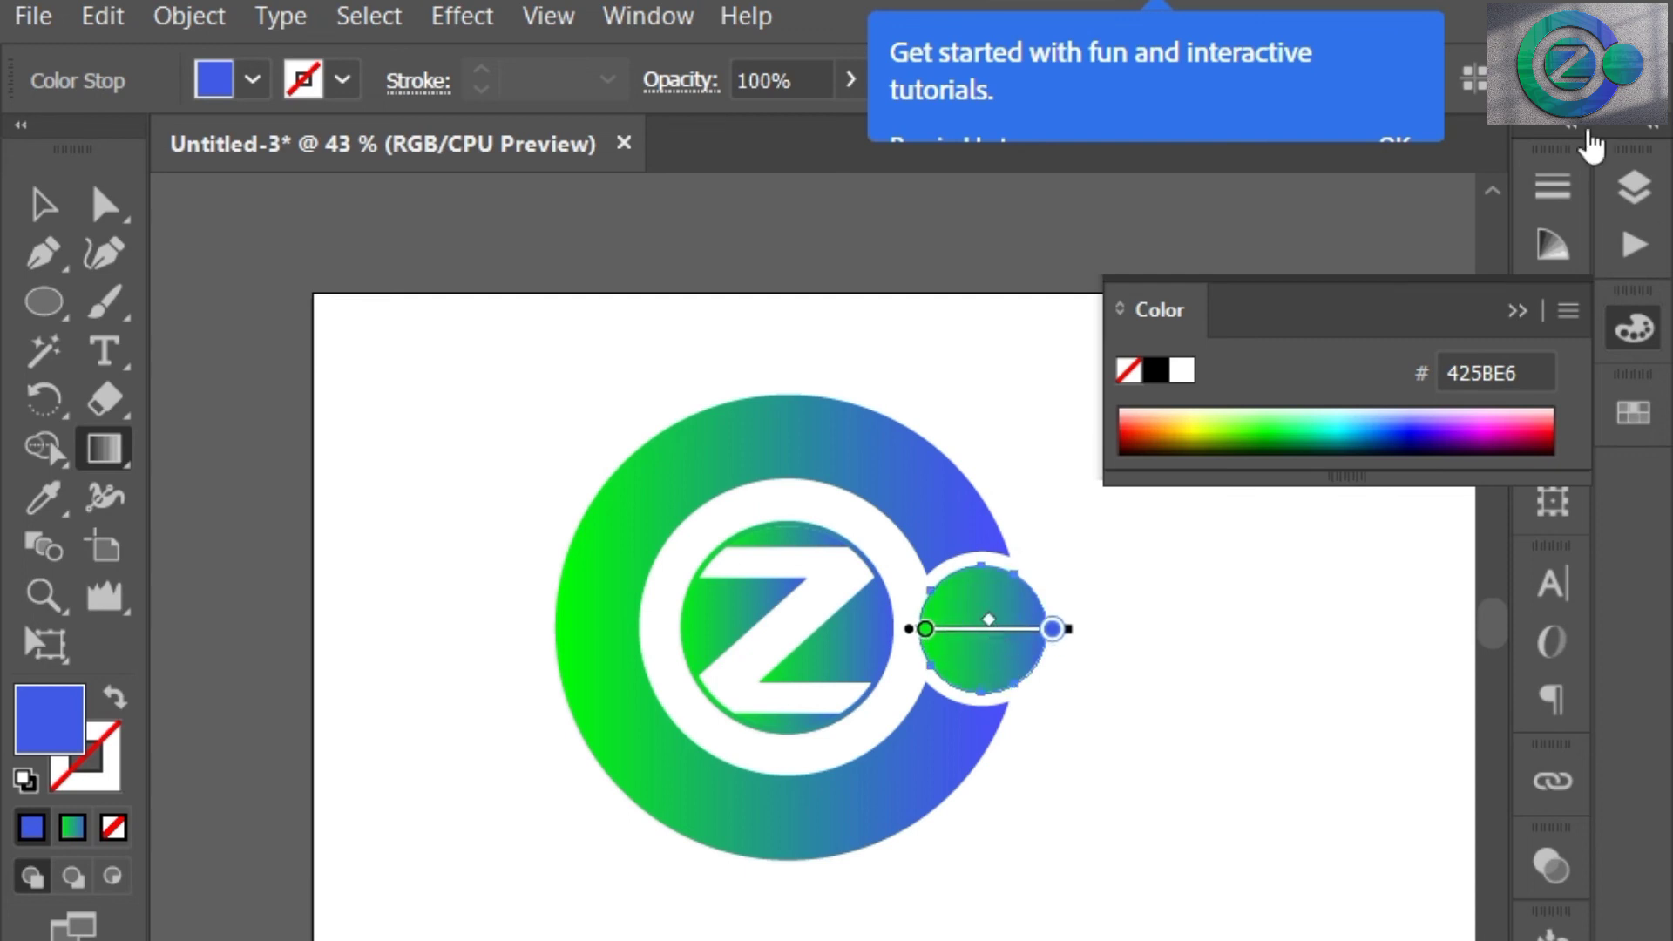
pyautogui.click(1516, 311)
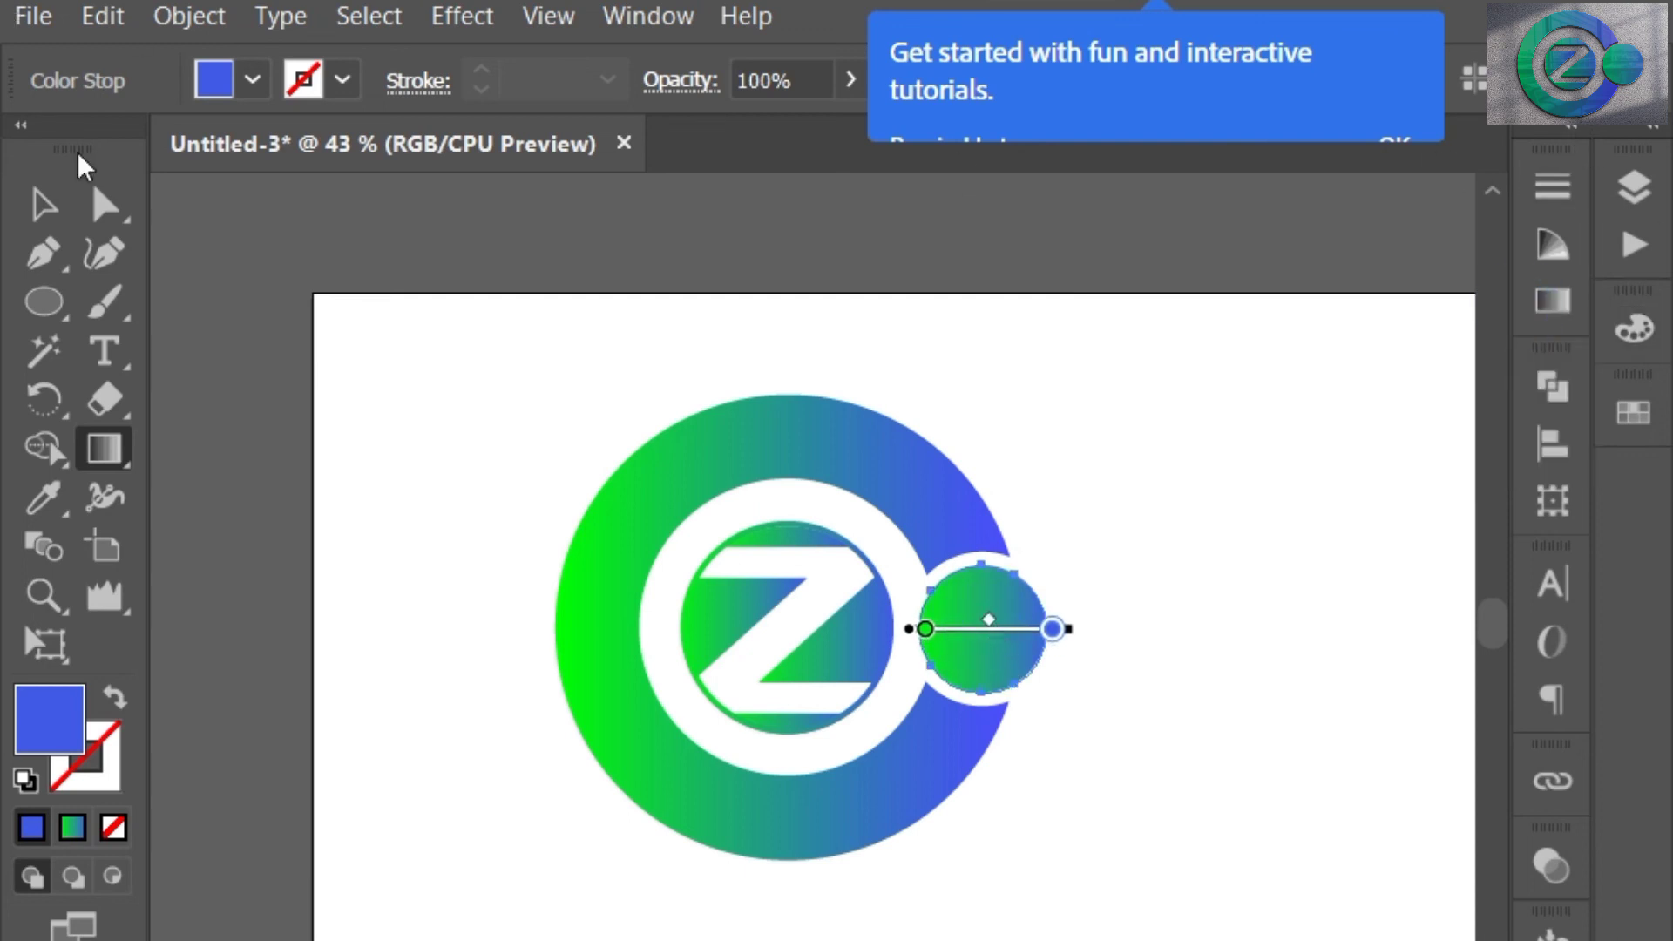
# - Group all the shapes of the logo and move the group slightly upward
pyautogui.press('v')
pyautogui.click(489, 486)
pyautogui.hotkey('ctrl', 'a')
pyautogui.rightClick(844, 714)
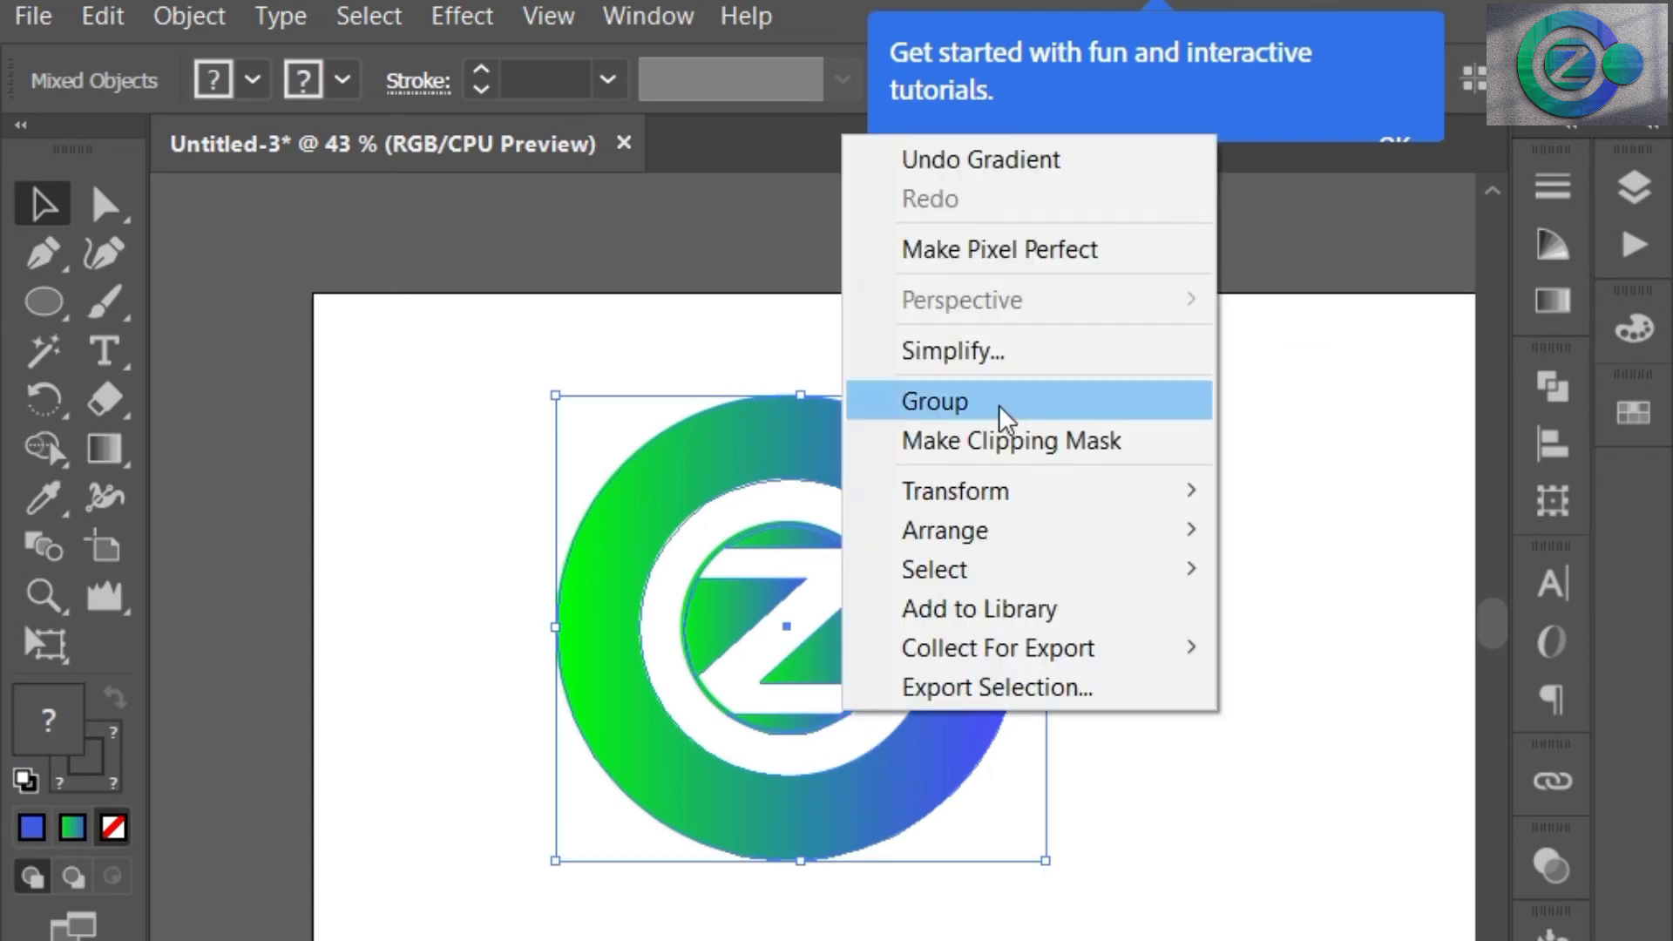
pyautogui.click(1000, 410)
pyautogui.click(1151, 479)
pyautogui.moveTo(852, 642); pyautogui.dragTo(837, 606)
pyautogui.click(1248, 674)
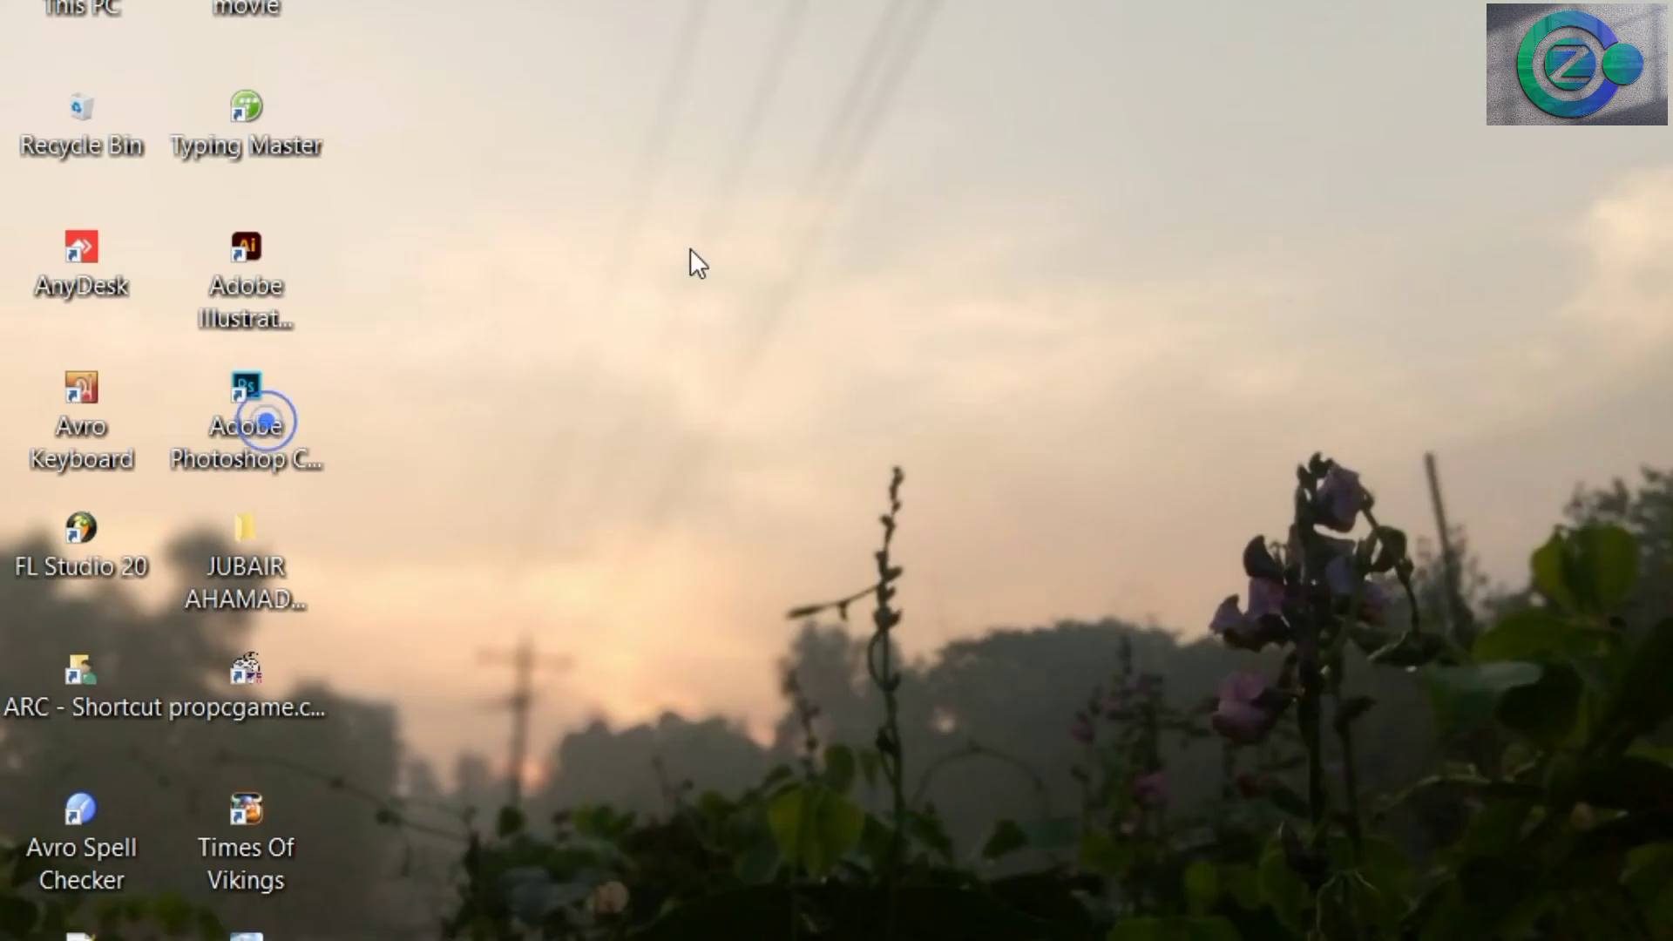
# - Switch to Photoshop and open the logo smart object of logo-mockup-with-3D-logo.psd for editing
pyautogui.moveTo(690, 248); pyautogui.dragTo(699, 382)
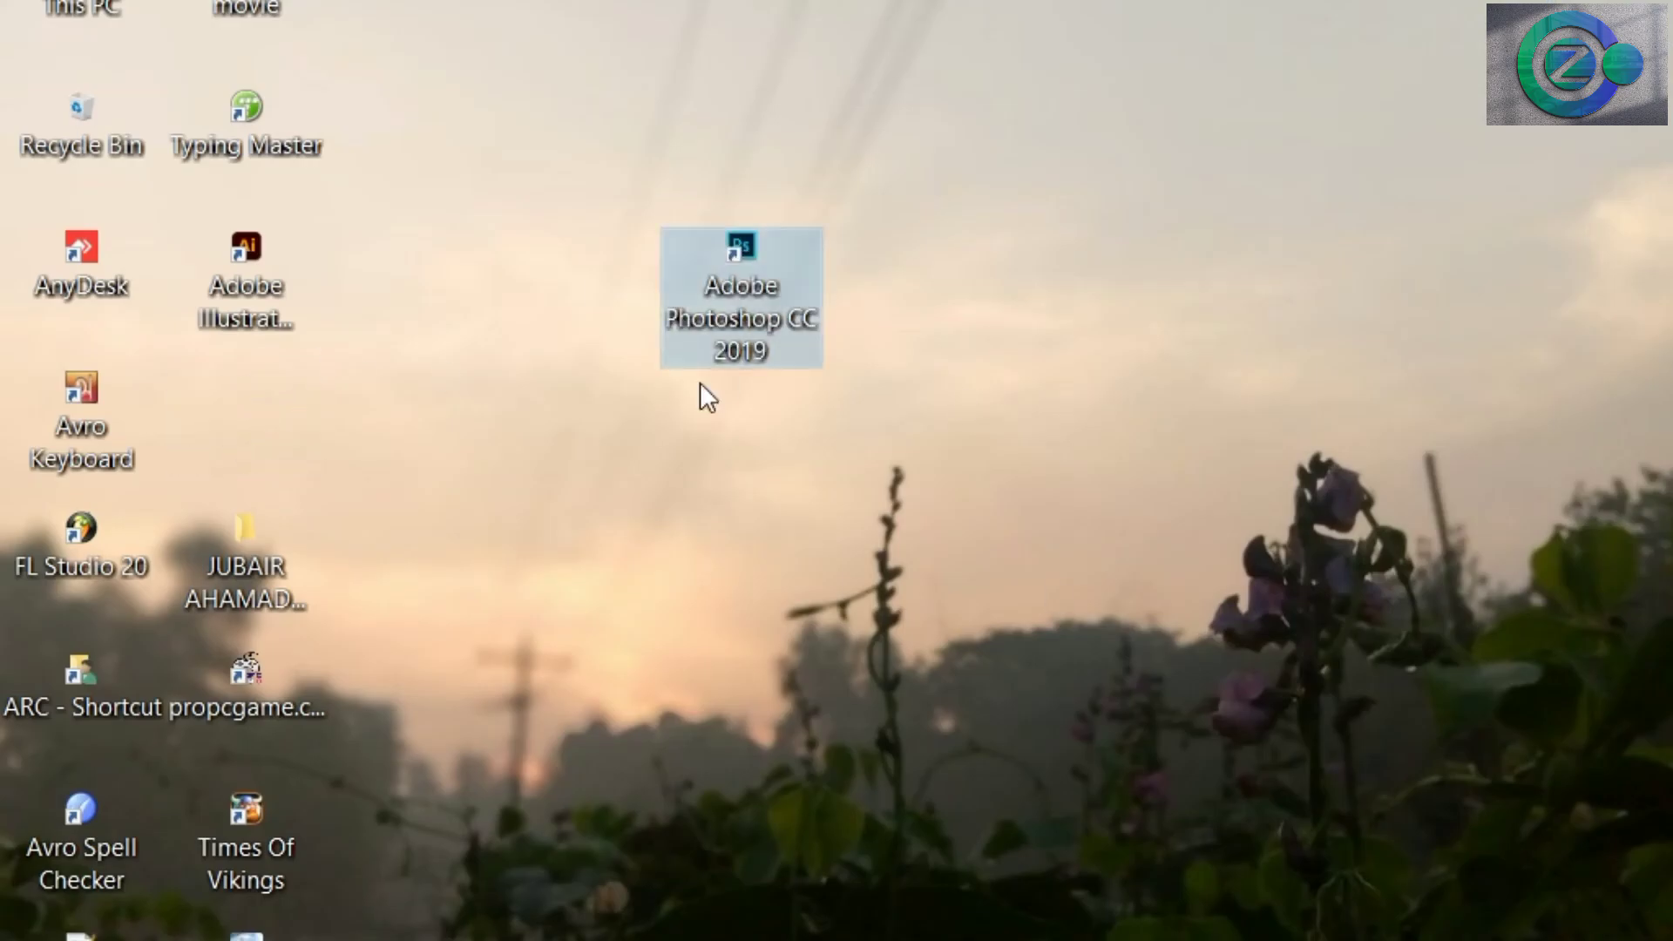
pyautogui.moveTo(755, 295); pyautogui.dragTo(305, 443)
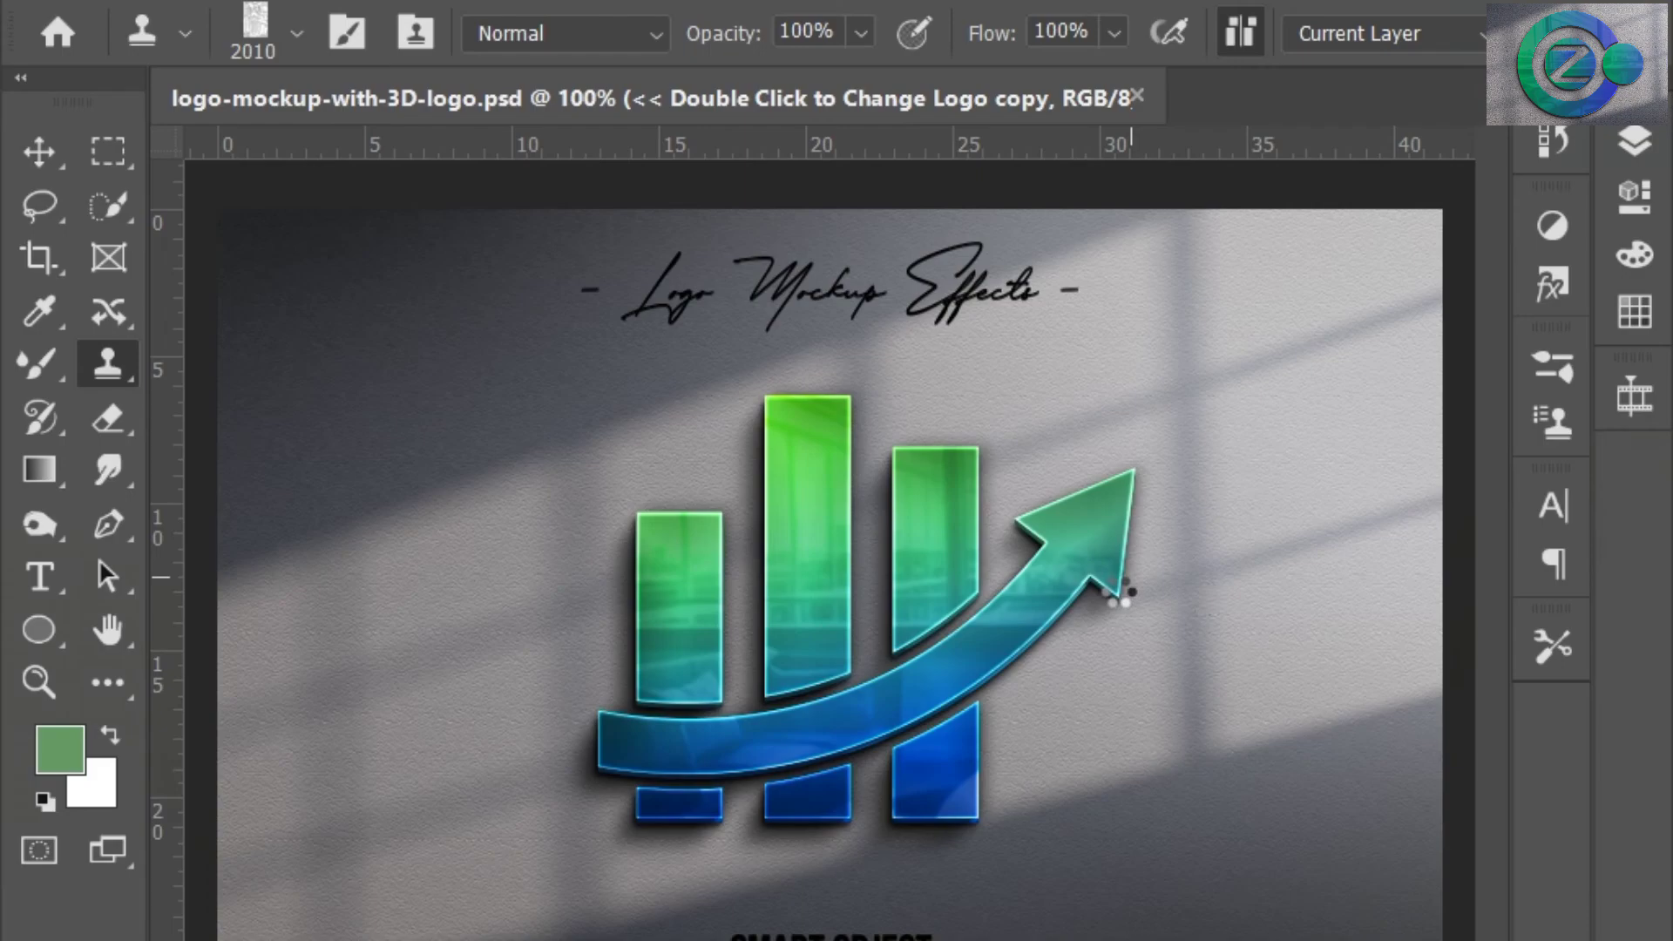
pyautogui.click(1626, 150)
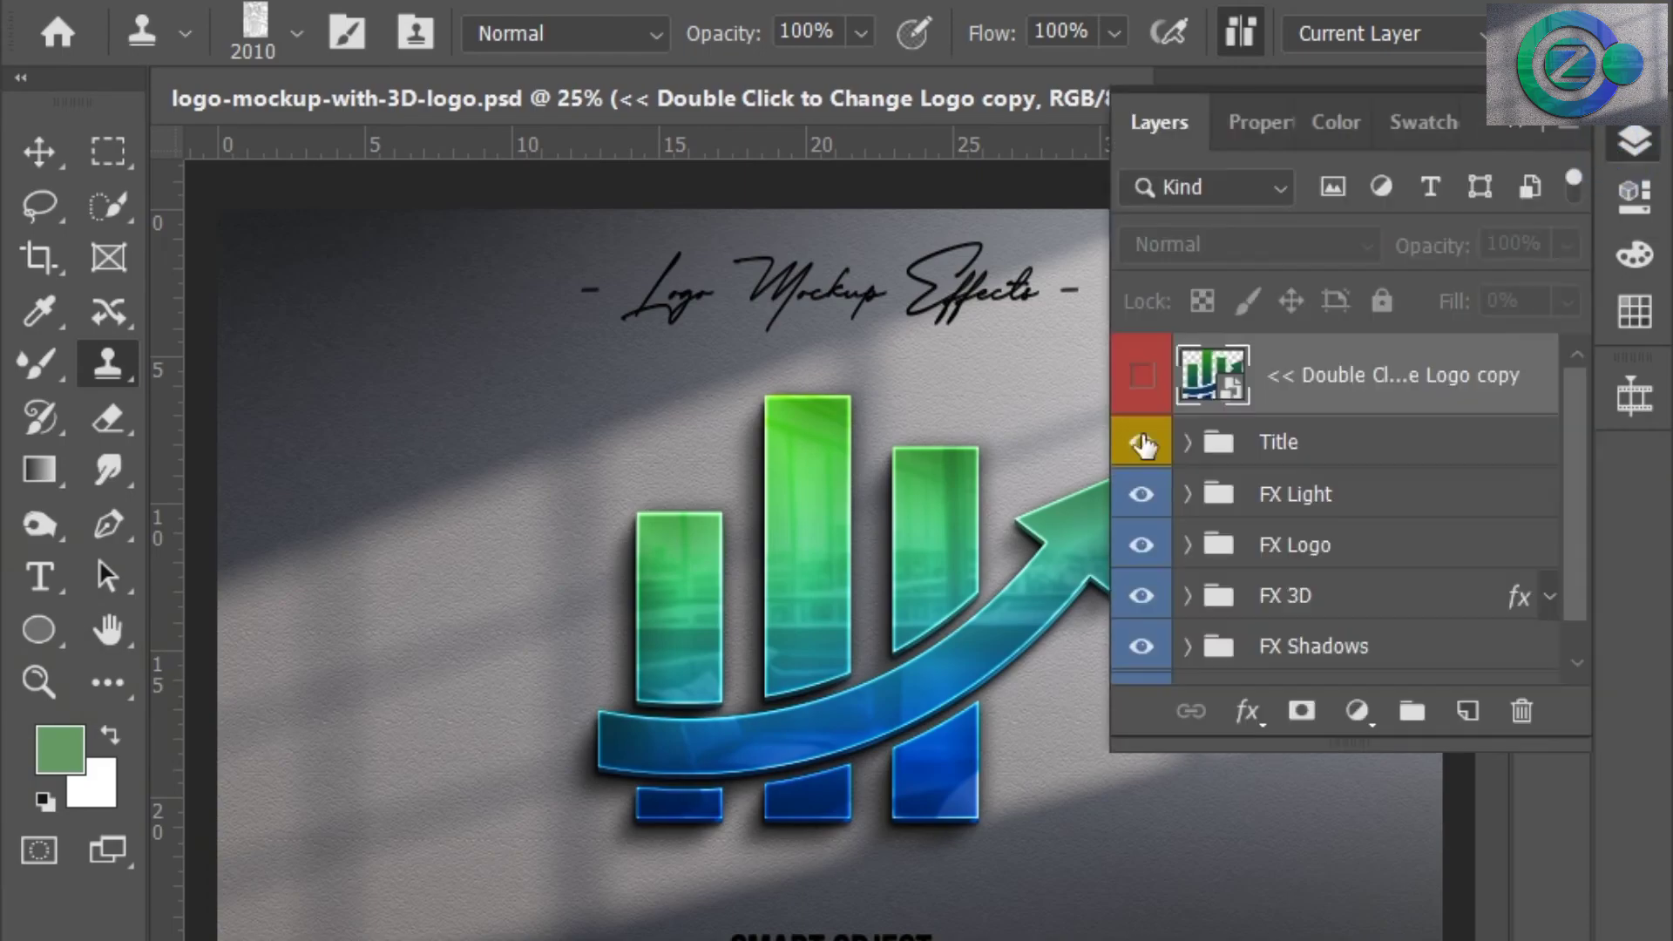
pyautogui.doubleClick(1232, 400)
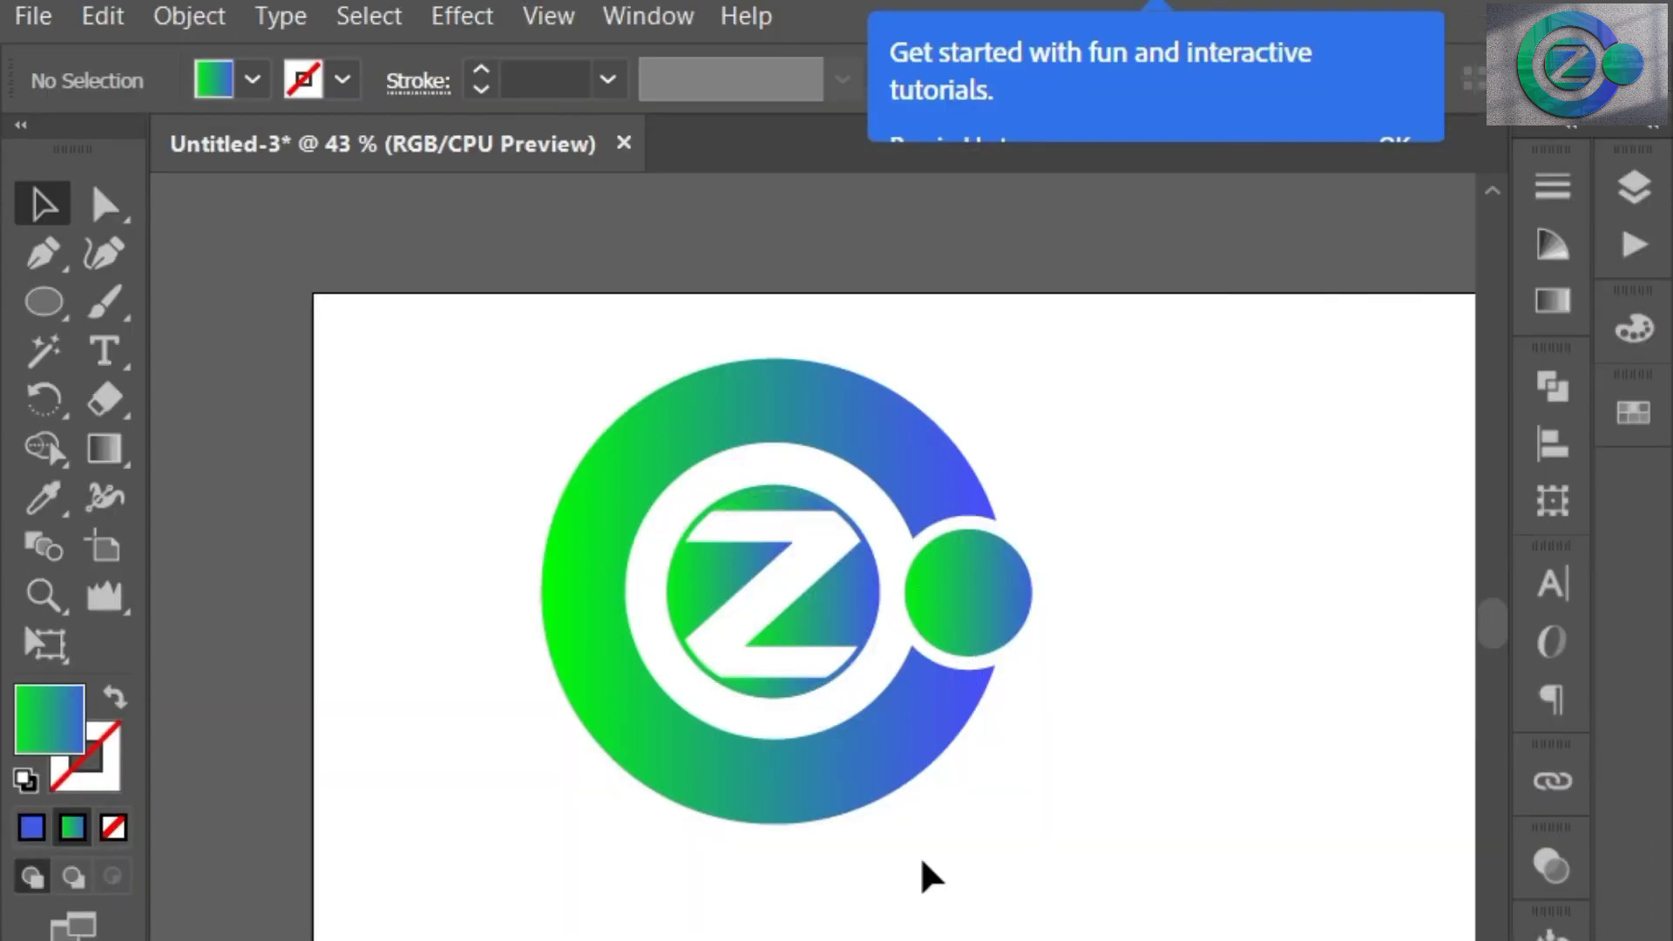
# - Copy the Z logo from Illustrator, paste it into the smart object file as a smart object, then enlarge and centre it on the canvas
pyautogui.moveTo(927, 810); pyautogui.dragTo(964, 911)
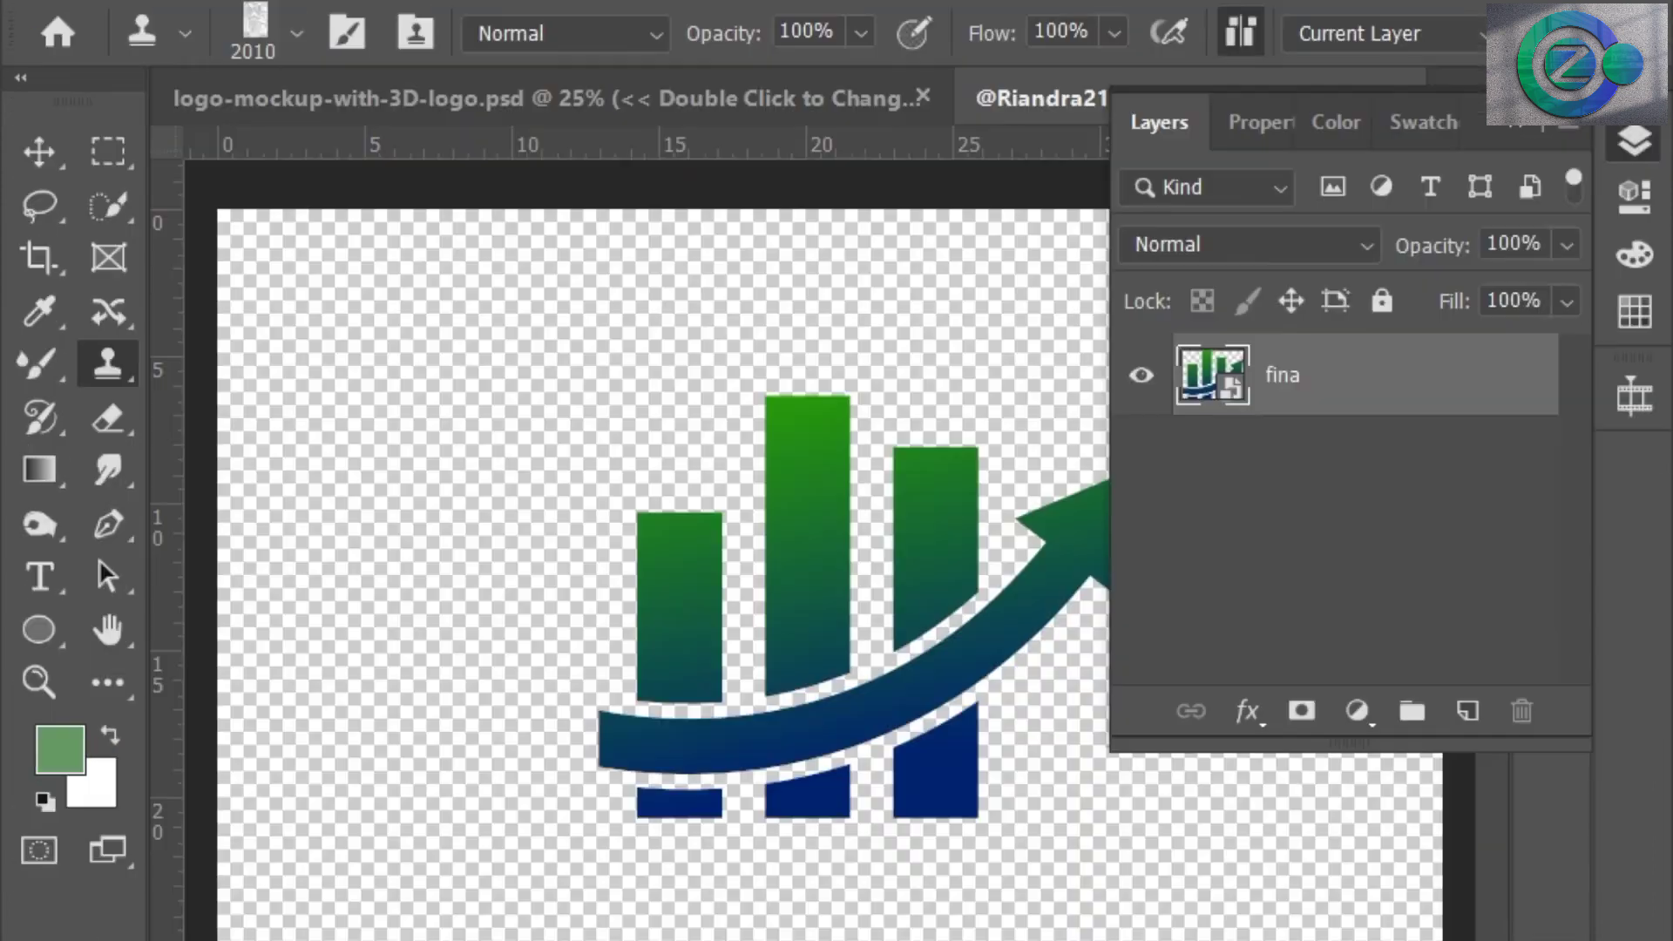
pyautogui.moveTo(818, 598); pyautogui.dragTo(818, 598)
pyautogui.moveTo(922, 699); pyautogui.dragTo(1109, 875)
pyautogui.moveTo(995, 776)
pyautogui.mouseDown()
pyautogui.moveTo(917, 681)
pyautogui.moveTo(1122, 859)
pyautogui.moveTo(967, 760)
pyautogui.mouseUp()
pyautogui.press('Return')
# - Hide the old fina layer, save the smart object and return to the logo-mockup-with-3D-logo.psd document
pyautogui.press('s')
pyautogui.click(1142, 459)
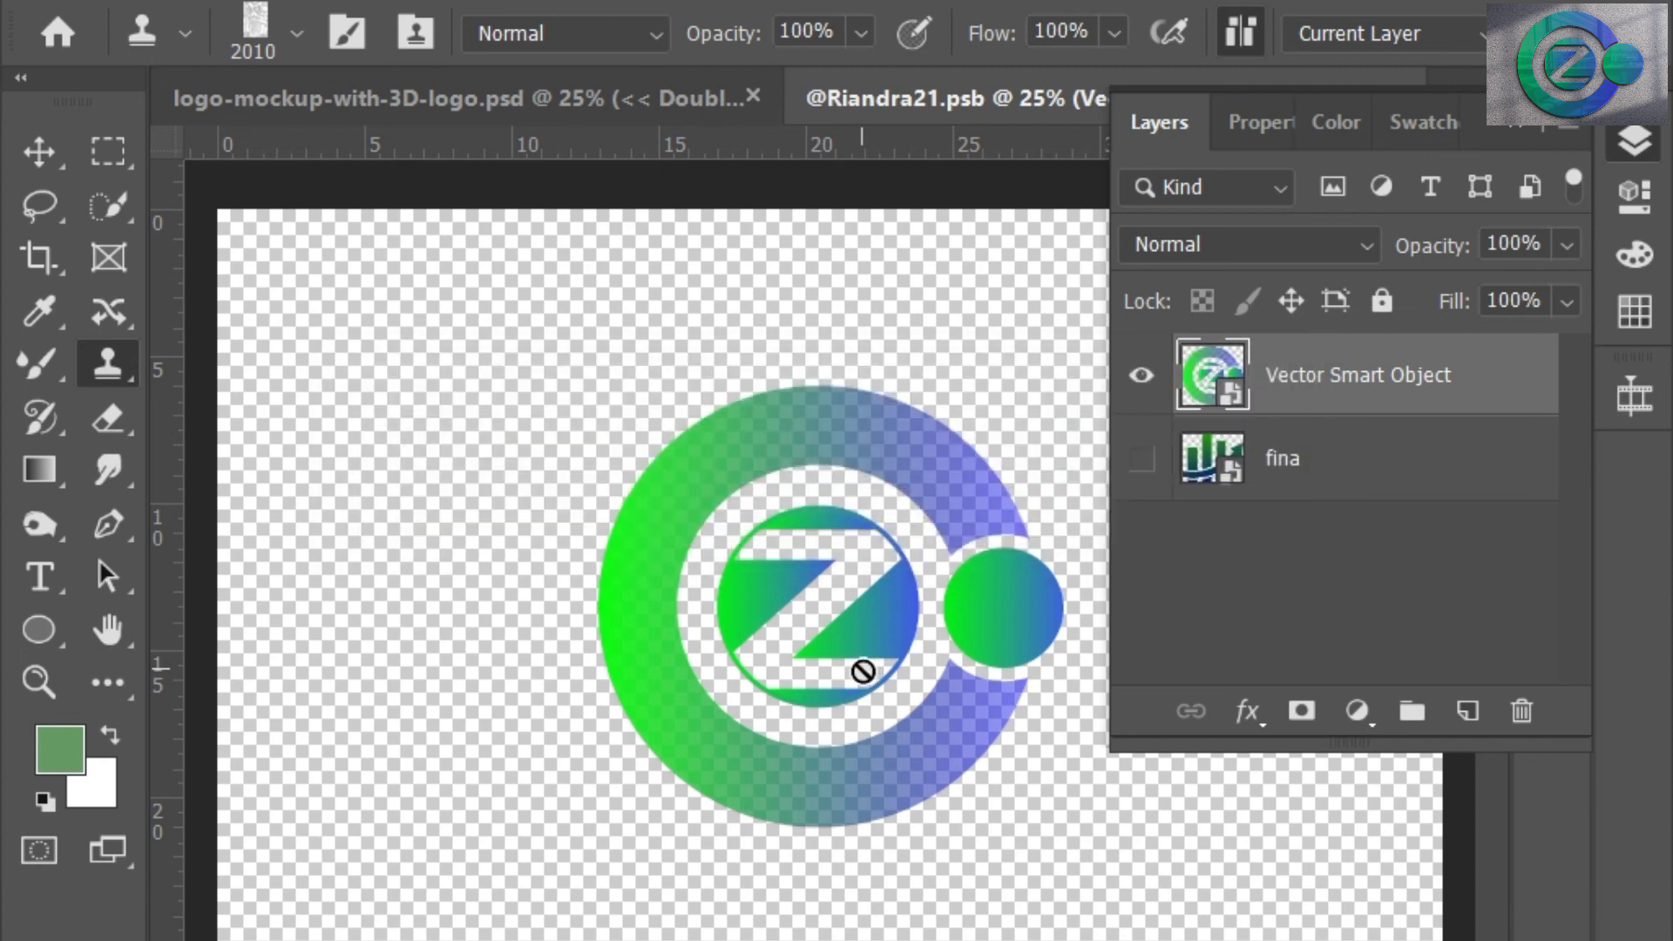
pyautogui.click(558, 101)
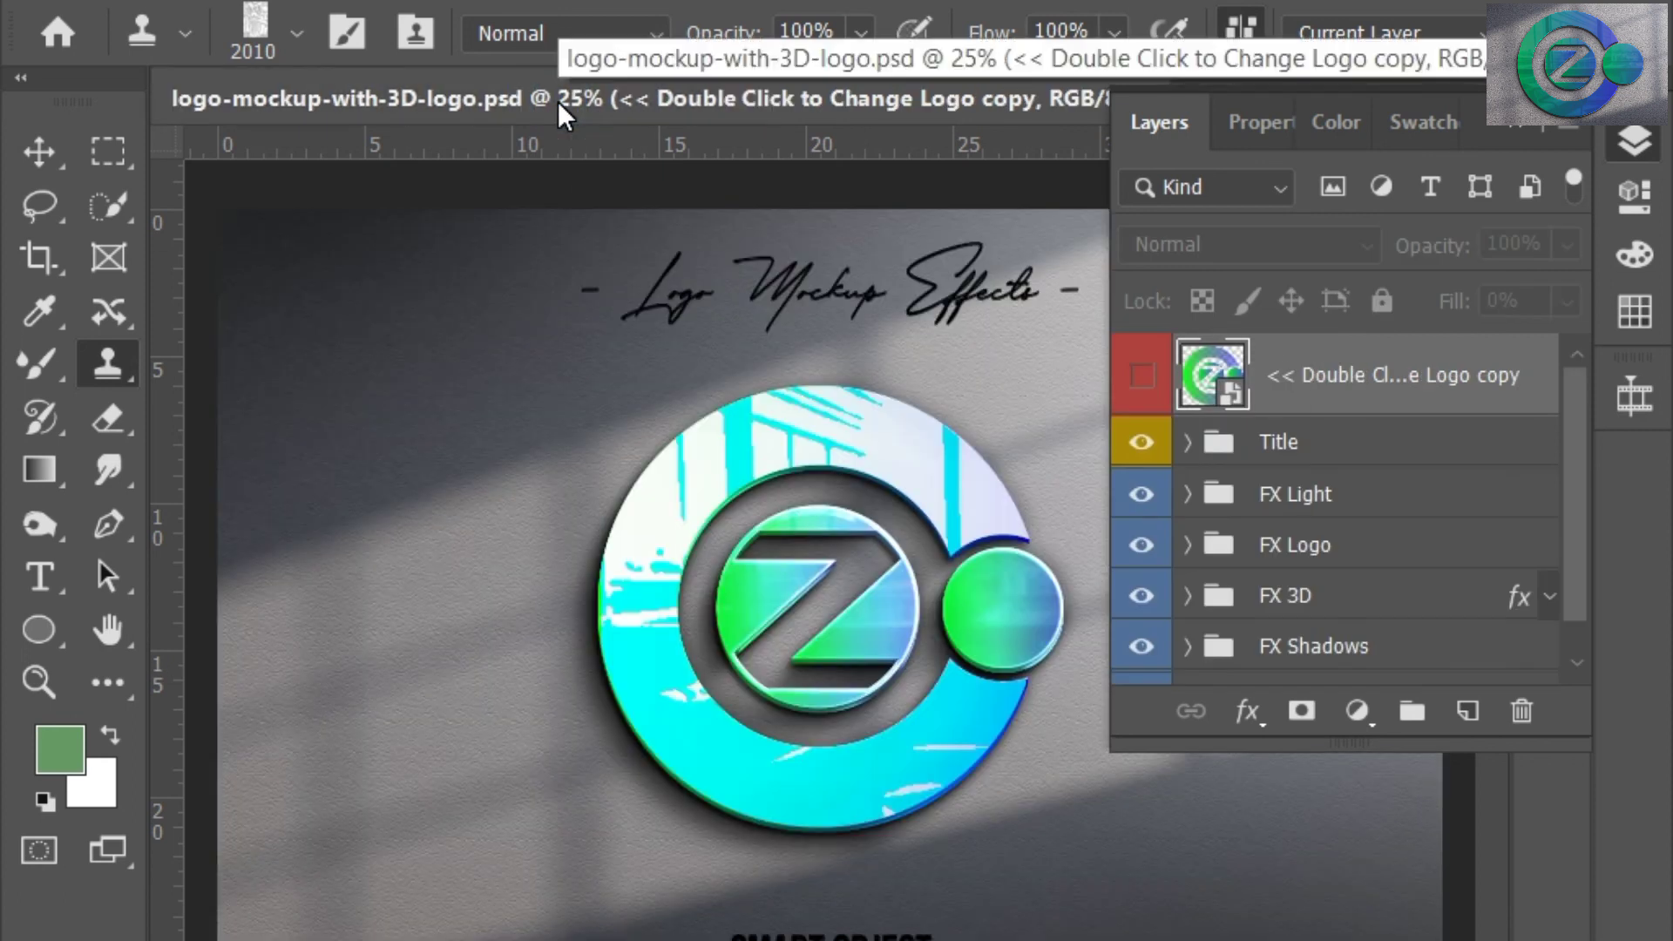
# - Hide the Title group and compare the mockup with the FX Light, FX Logo and FX Shadows groups hidden and shown
pyautogui.click(1141, 441)
pyautogui.click(1142, 494)
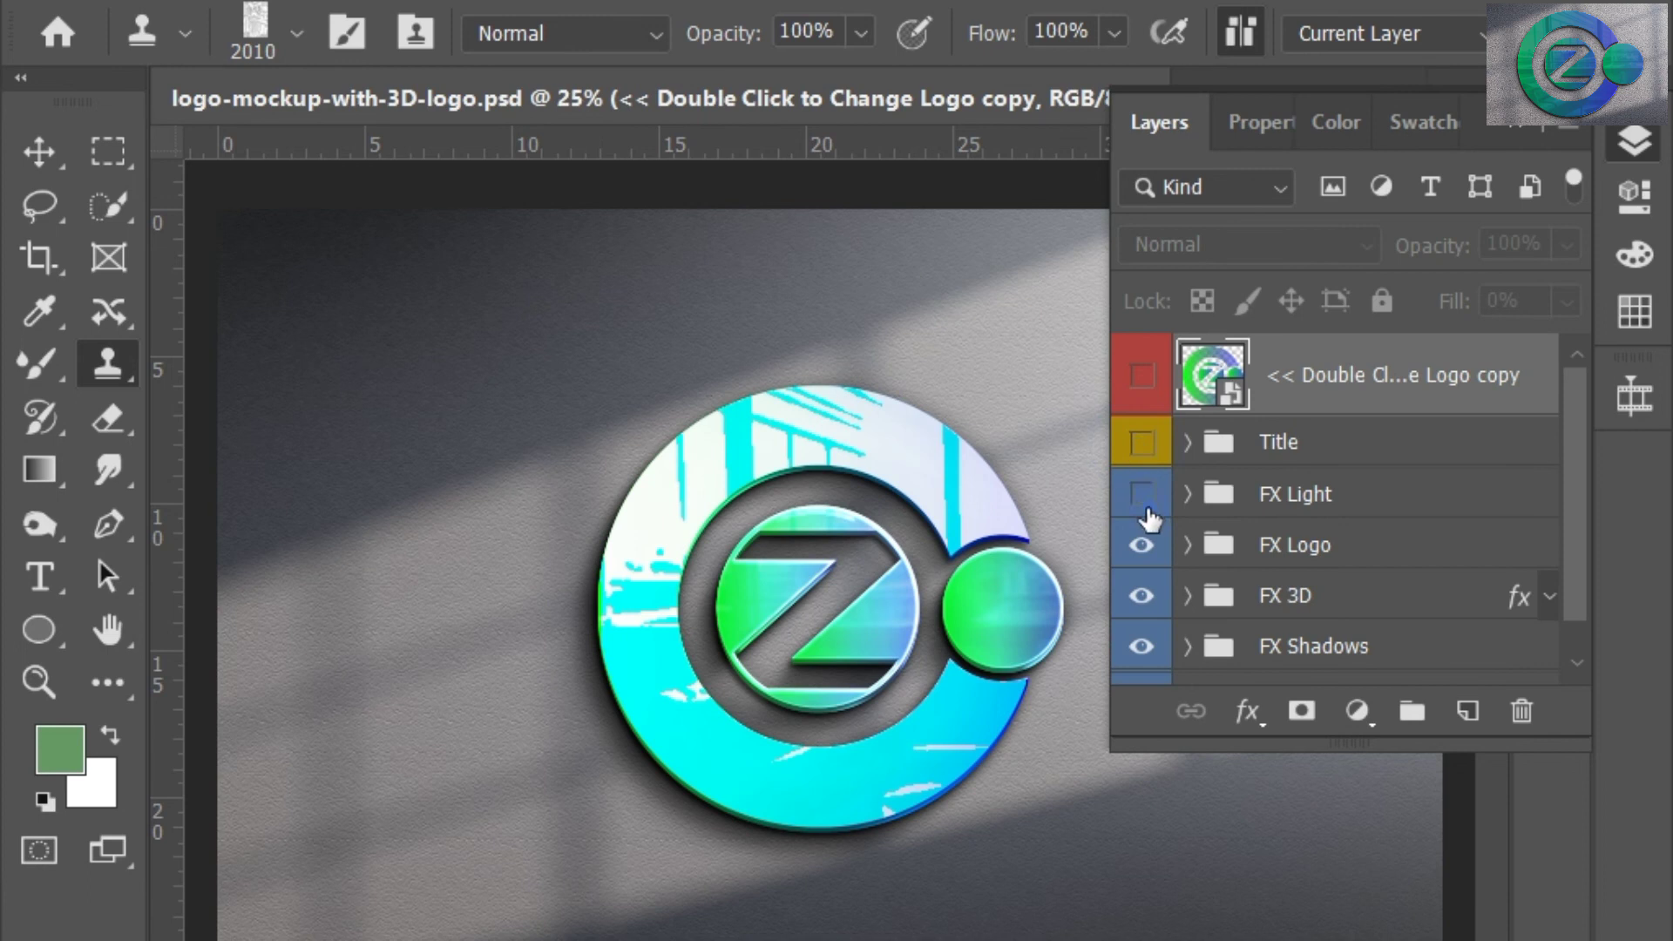
pyautogui.click(1141, 545)
pyautogui.click(1143, 549)
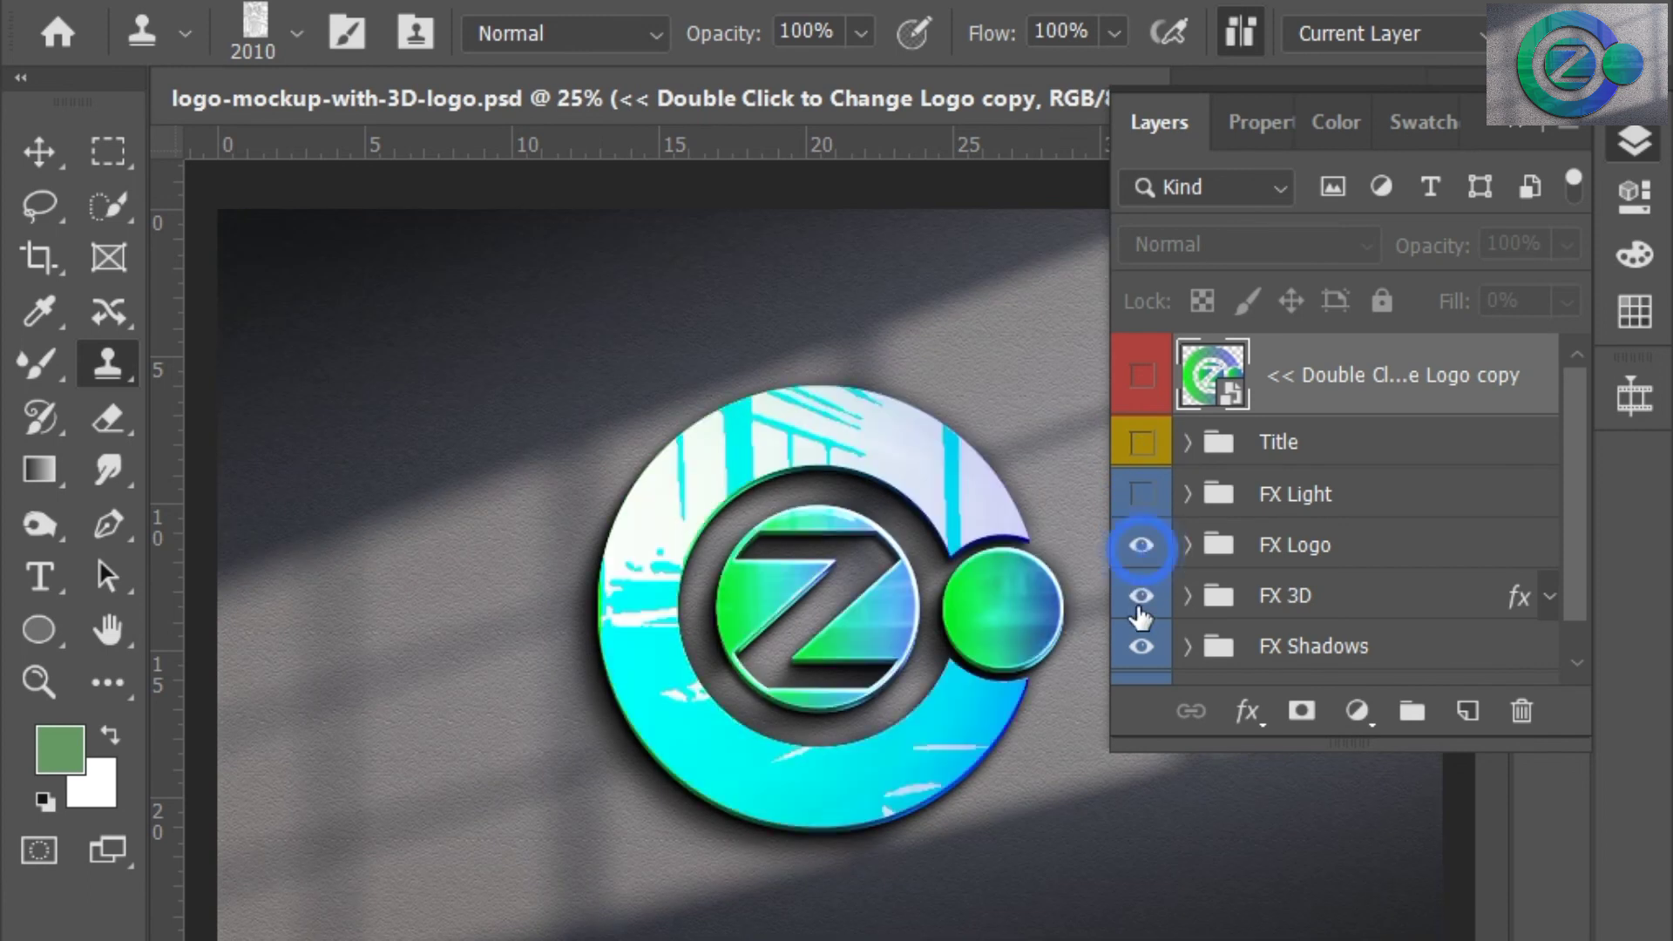
pyautogui.click(1142, 649)
pyautogui.click(1142, 650)
pyautogui.scroll(-1, 1144, 620)
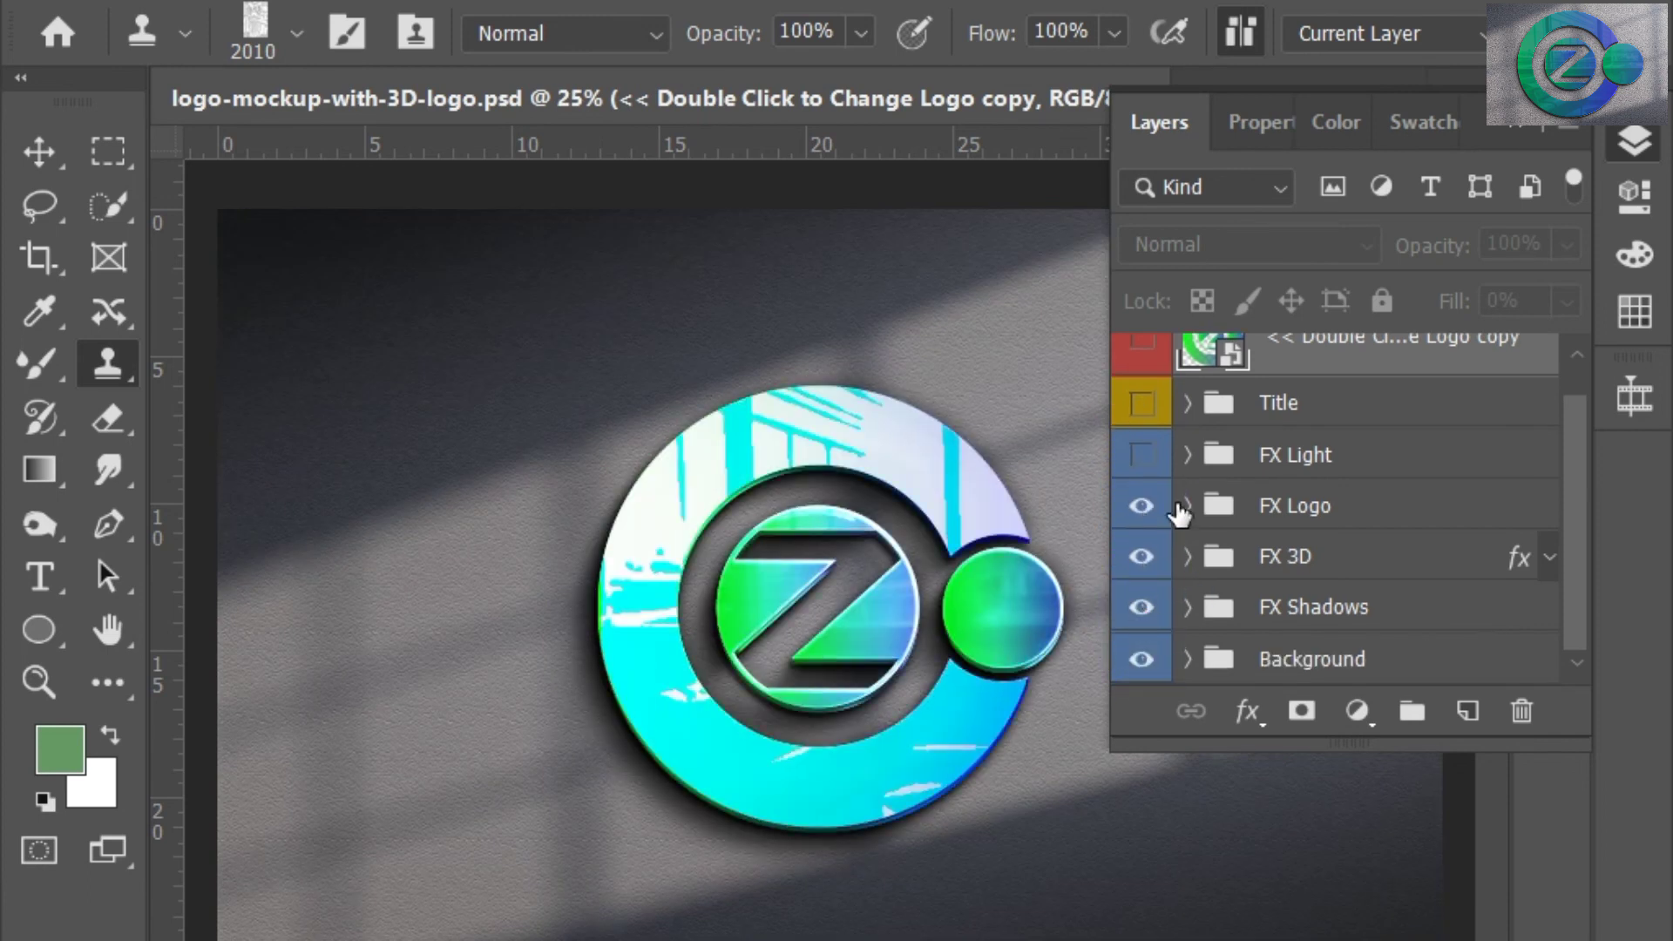
pyautogui.scroll(1, 1179, 514)
pyautogui.click(1142, 494)
pyautogui.click(1176, 494)
# - Expand the FX Logo group and hide its logo copy 2 layer to remove the cyan and white overlay from the ring
pyautogui.click(1187, 545)
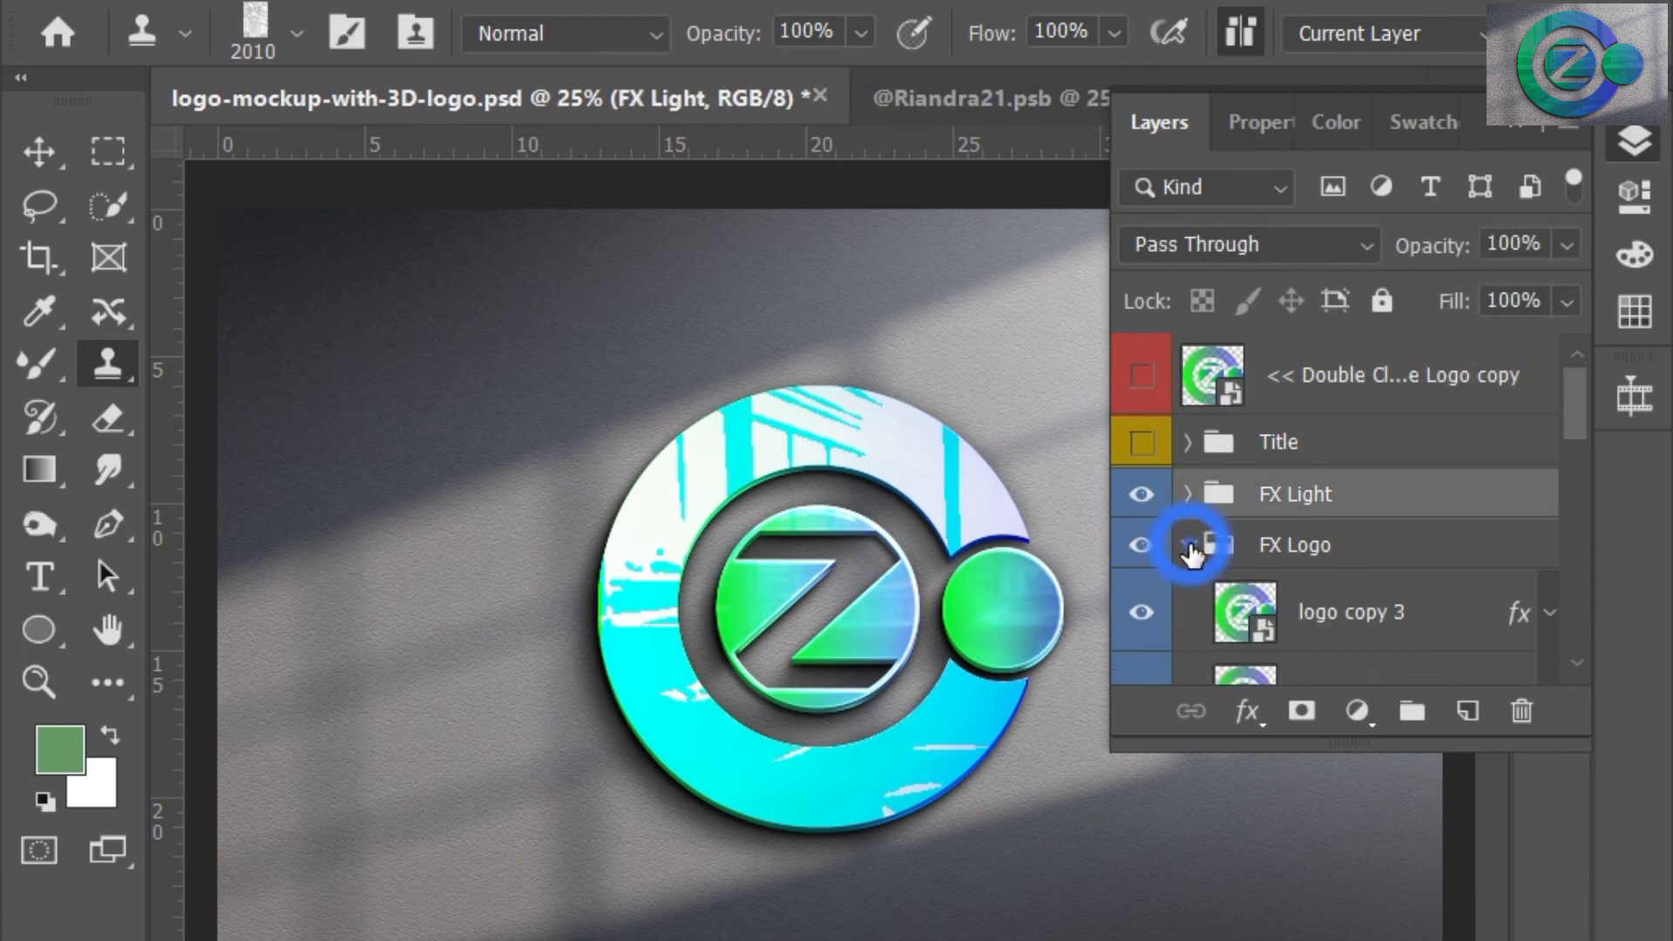
pyautogui.scroll(-4, 1191, 551)
pyautogui.click(1141, 520)
pyautogui.click(1141, 443)
pyautogui.scroll(-4, 1198, 544)
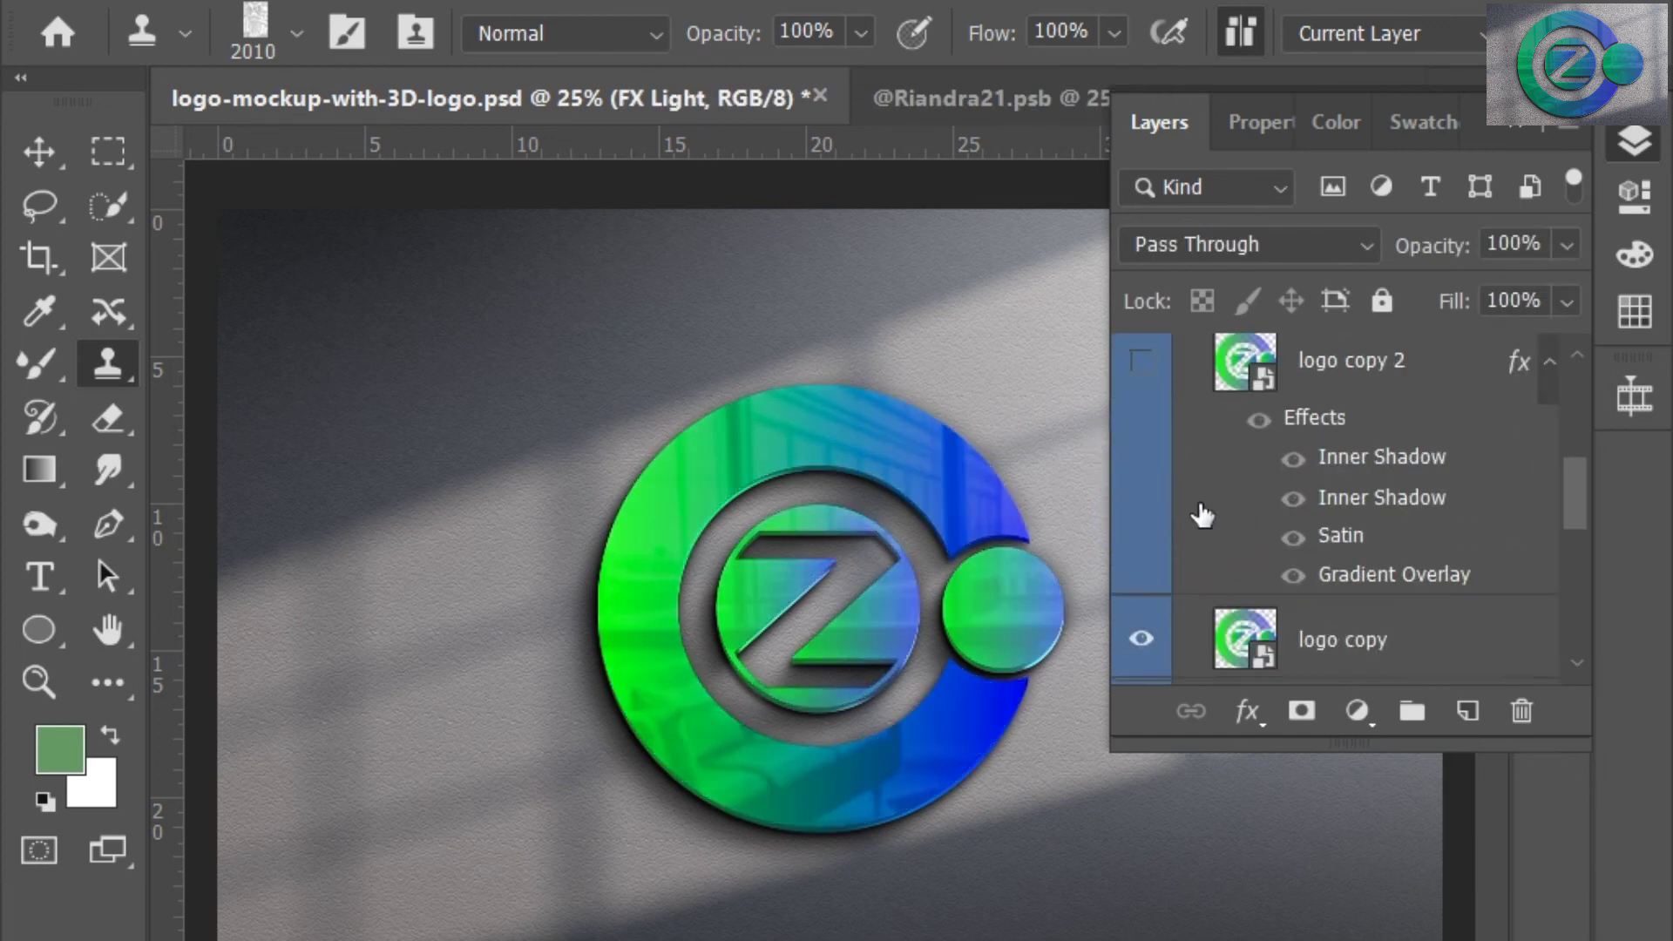
# - Compare the logo with and without the logo copy, Levels 1 and Texture1 layers
pyautogui.scroll(-2, 1195, 508)
pyautogui.click(1144, 554)
pyautogui.click(1143, 554)
pyautogui.scroll(-2, 1169, 589)
pyautogui.click(1140, 553)
pyautogui.click(1140, 553)
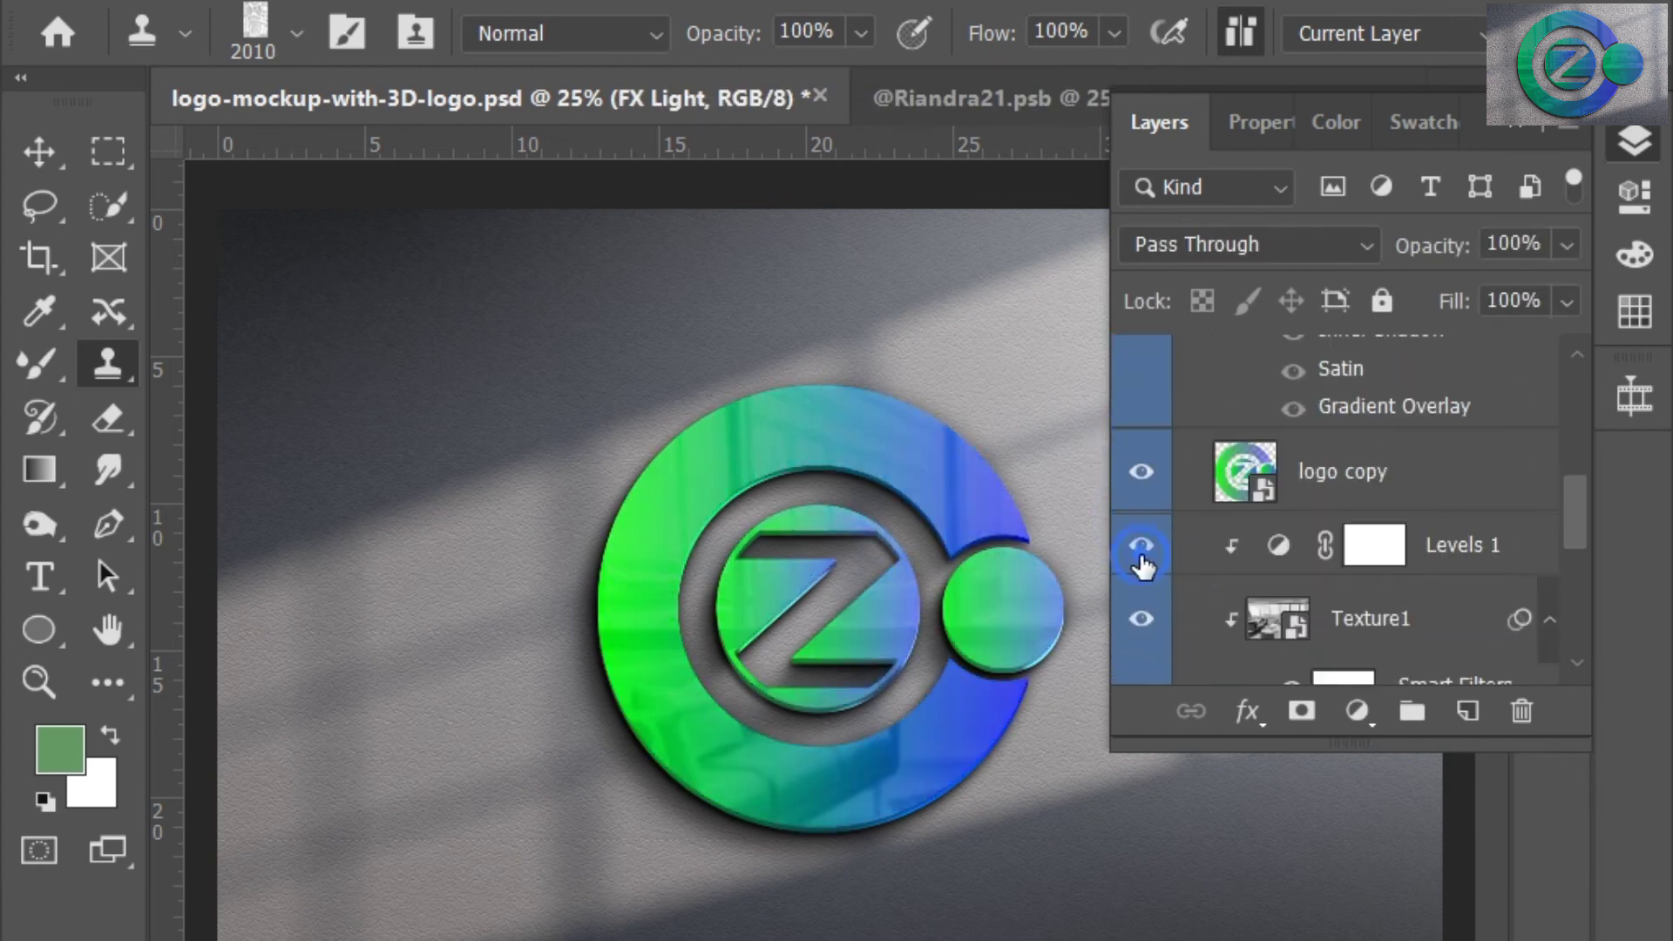
pyautogui.scroll(-2, 1141, 558)
pyautogui.click(1140, 455)
pyautogui.click(1139, 454)
# - Select the Texture1 layer and hide its smart filters to remove the Gaussian Blur from the reflection
pyautogui.click(1268, 462)
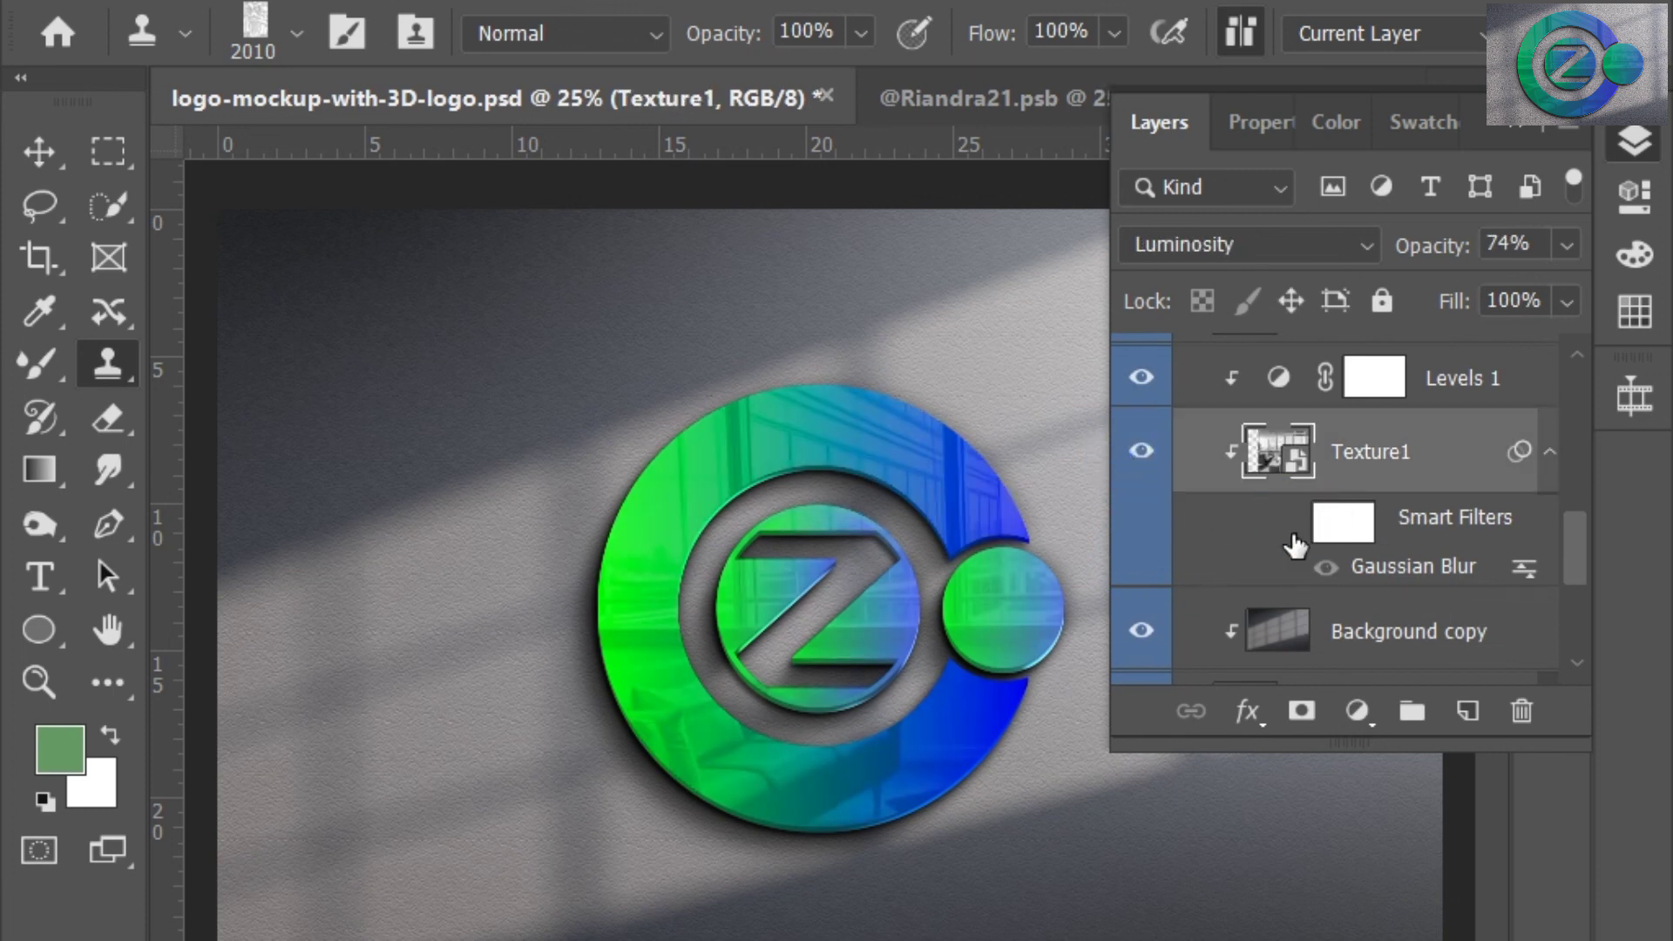
pyautogui.click(1294, 524)
pyautogui.click(1294, 525)
pyautogui.click(1294, 524)
pyautogui.click(1294, 525)
pyautogui.scroll(-2, 1152, 547)
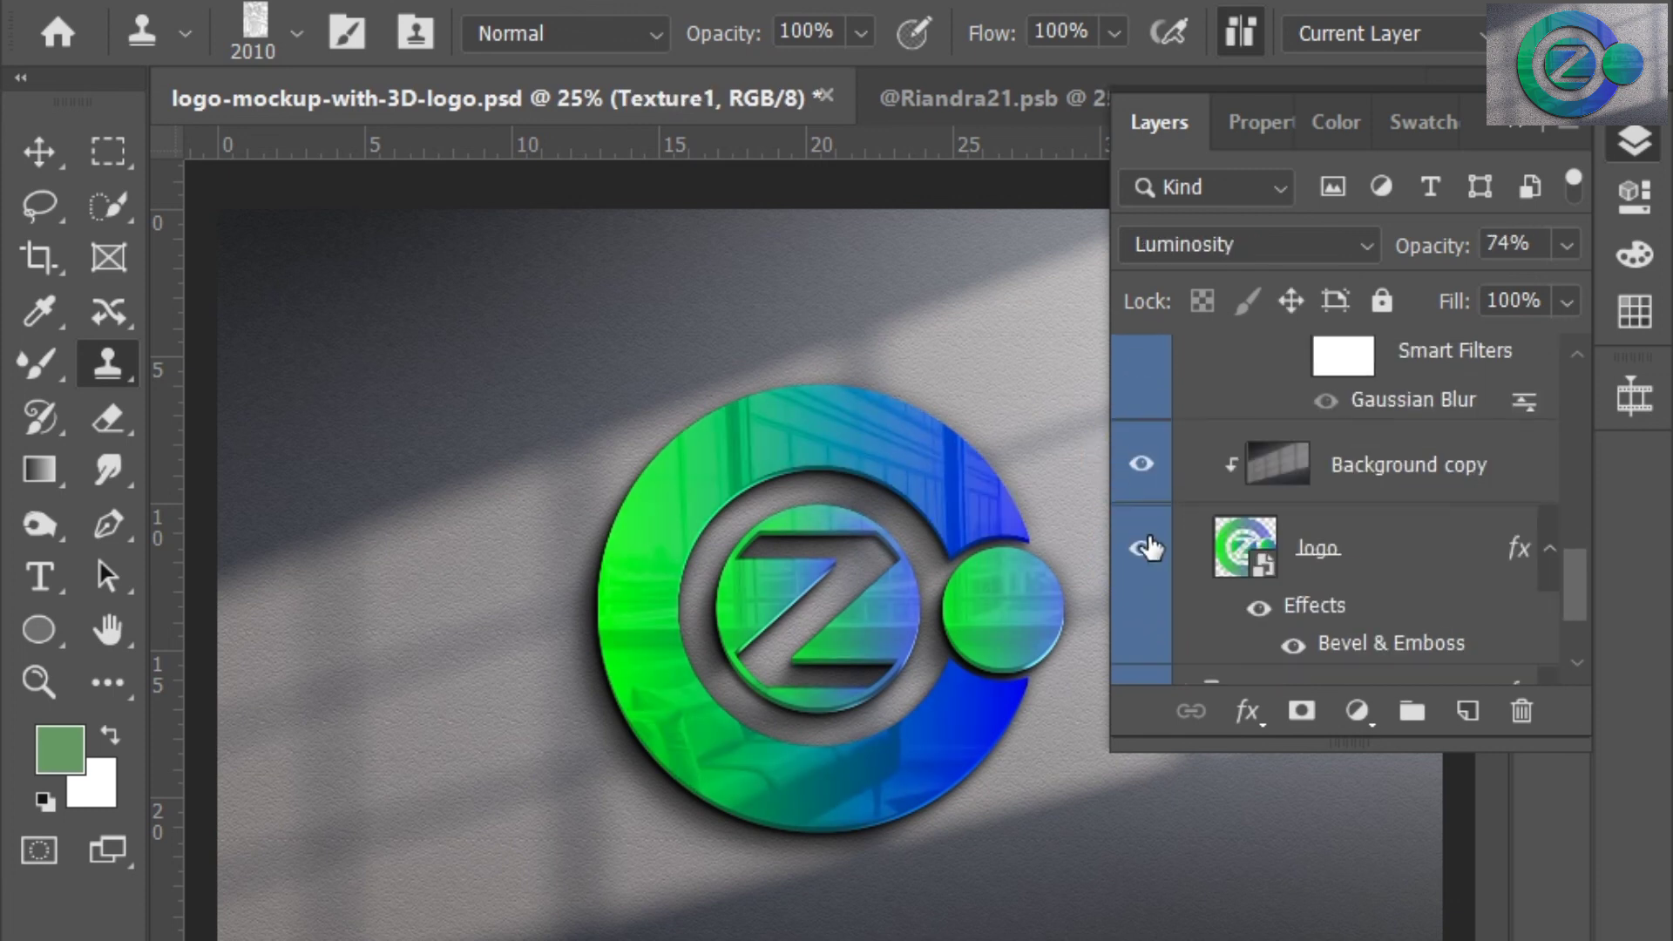
# - Hide the Background copy layer clipped to the logo and compare the mockup with and without the logo layer
pyautogui.click(1142, 464)
pyautogui.click(1142, 464)
pyautogui.click(1142, 463)
pyautogui.click(1142, 548)
pyautogui.click(1141, 548)
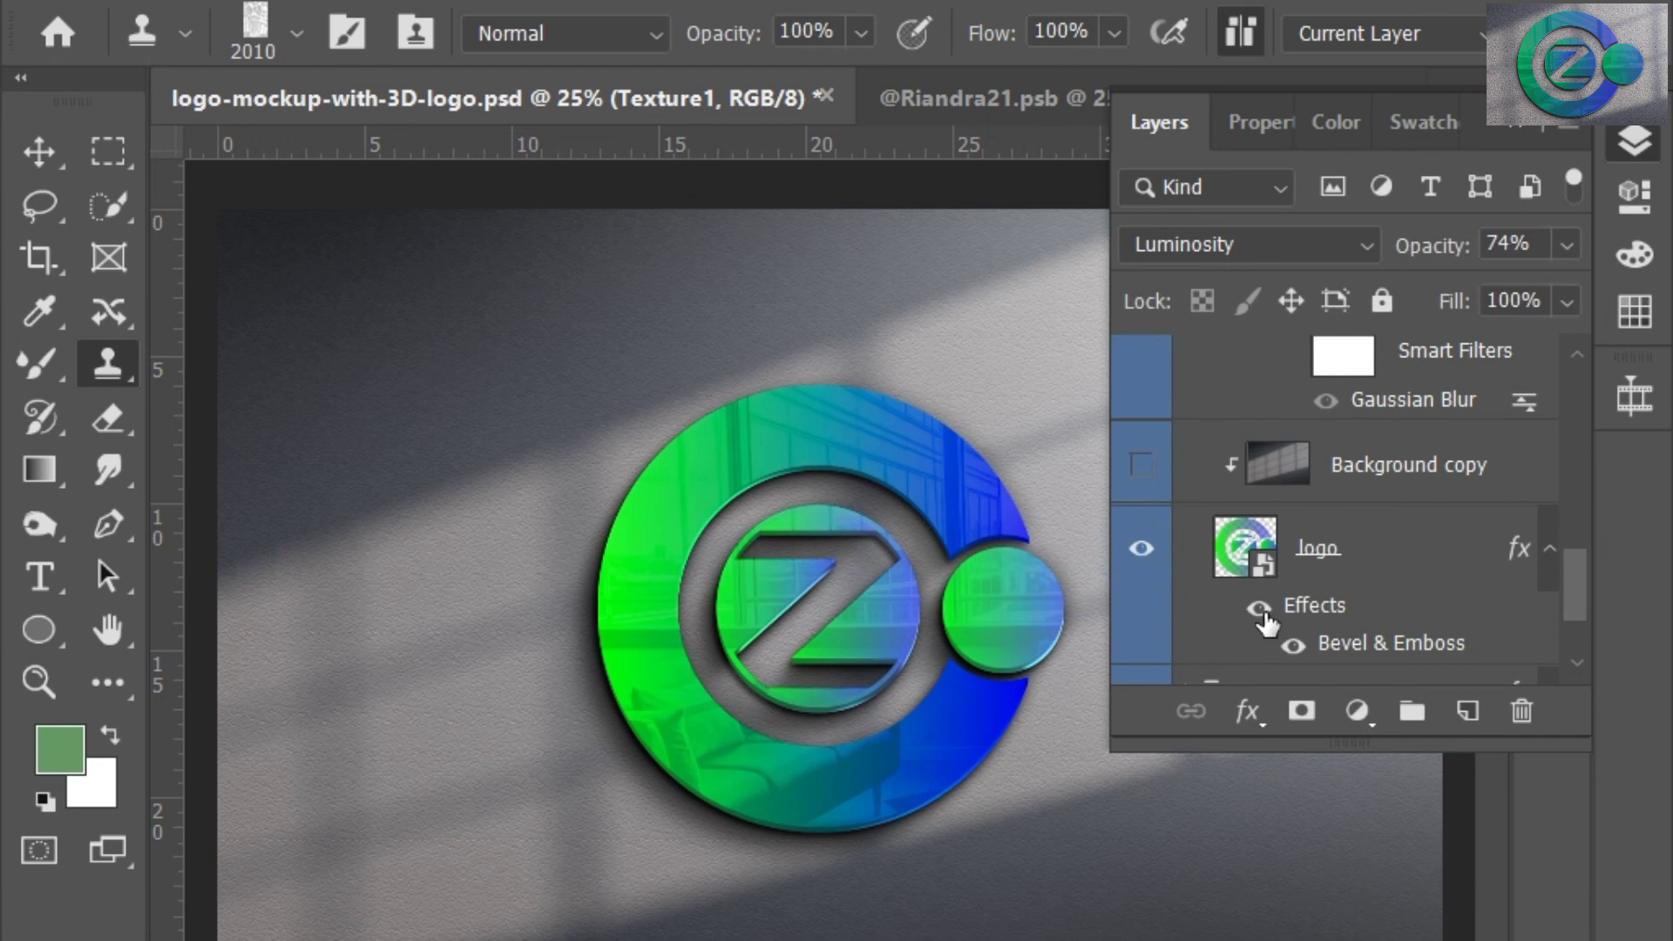
# - Compare the logo's depth with the 3D copy 6 and 3D copy 5 layers of the FX 3D group hidden and shown
pyautogui.scroll(-4, 1180, 560)
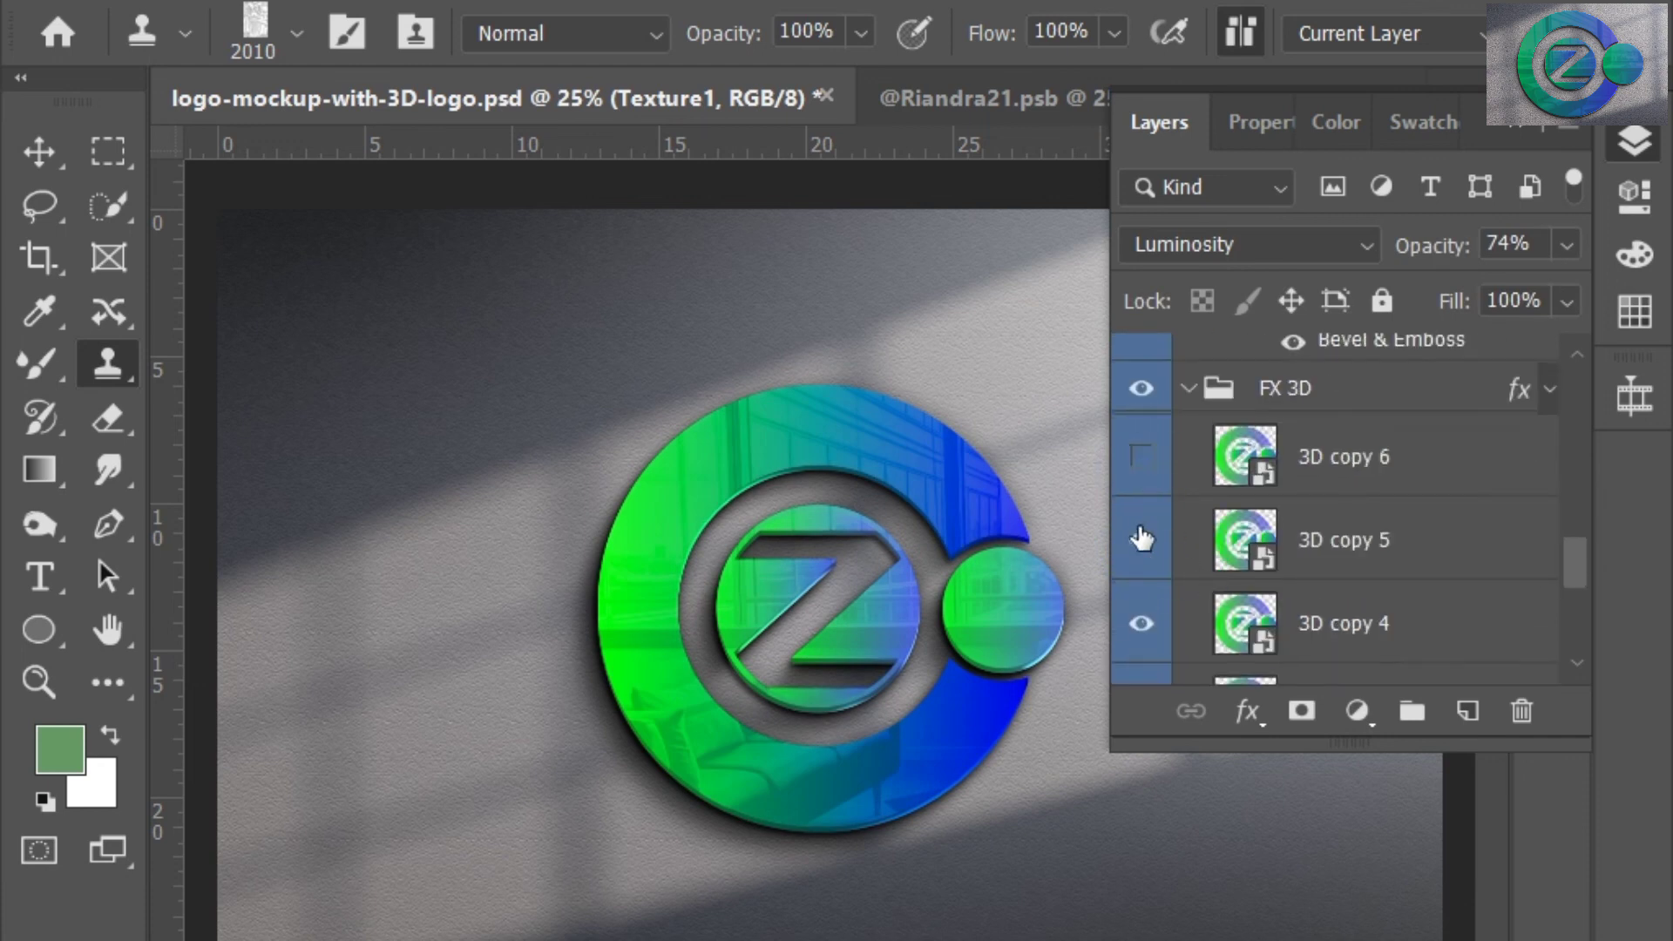
pyautogui.click(1142, 539)
pyautogui.scroll(-1, 1141, 549)
pyautogui.click(1141, 457)
pyautogui.click(1142, 373)
pyautogui.scroll(-4, 1158, 578)
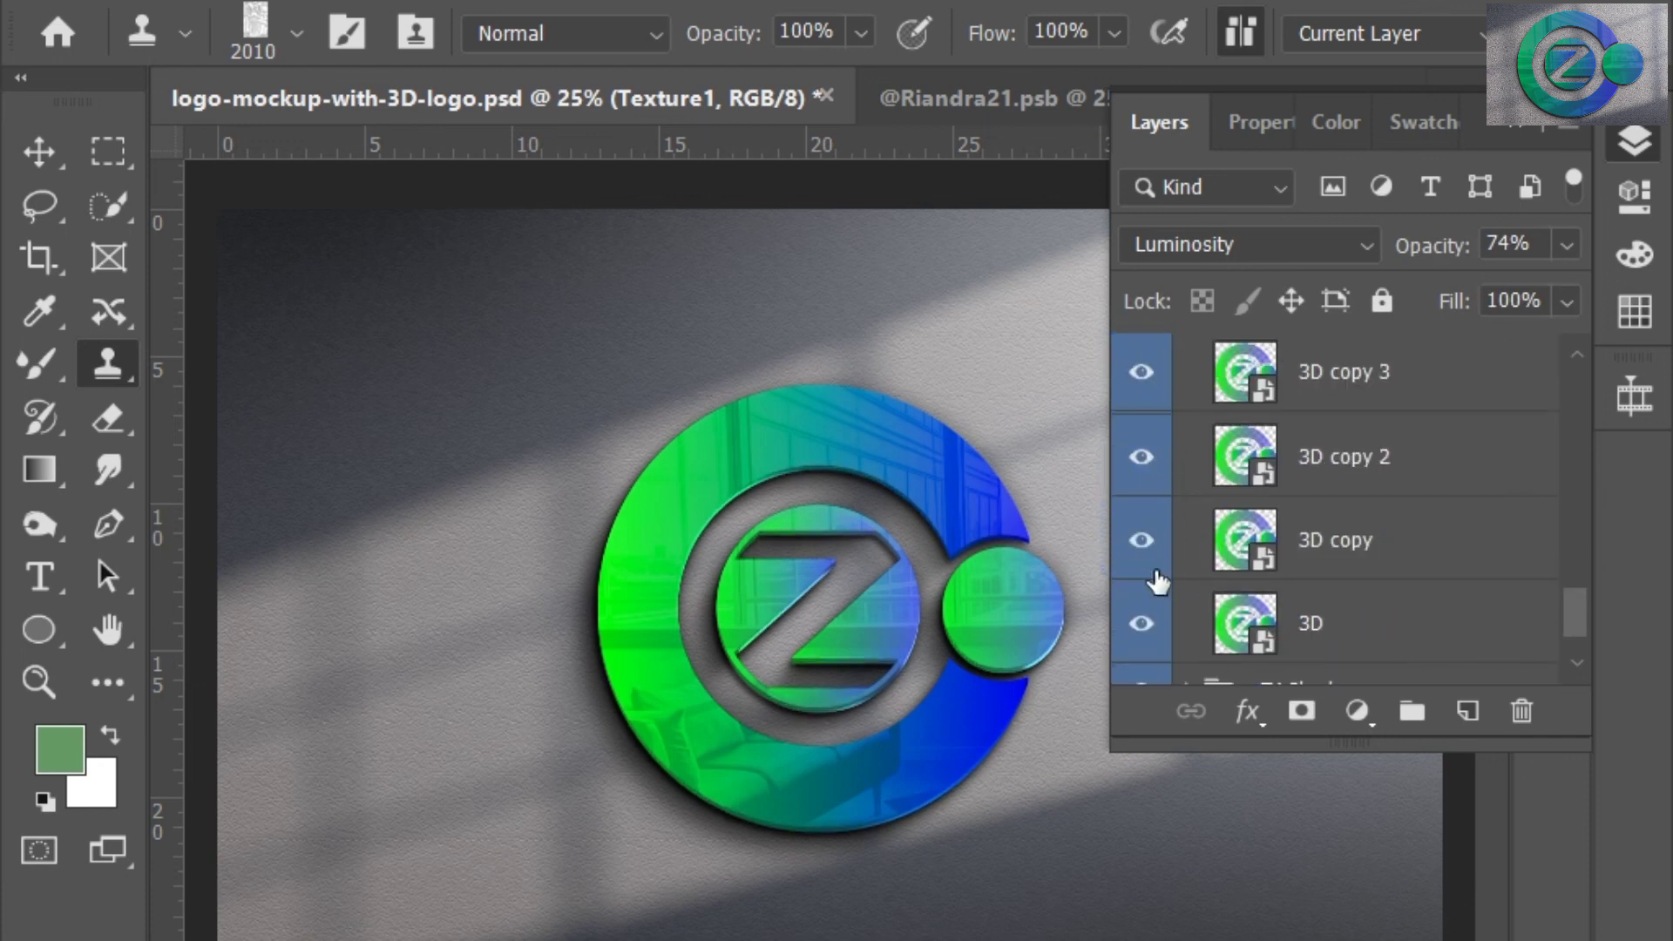
# - Expand the FX Shadows group and hide the layer effects of Shadows copy 8
pyautogui.click(1186, 608)
pyautogui.scroll(-5, 1308, 556)
pyautogui.scroll(3, 1307, 556)
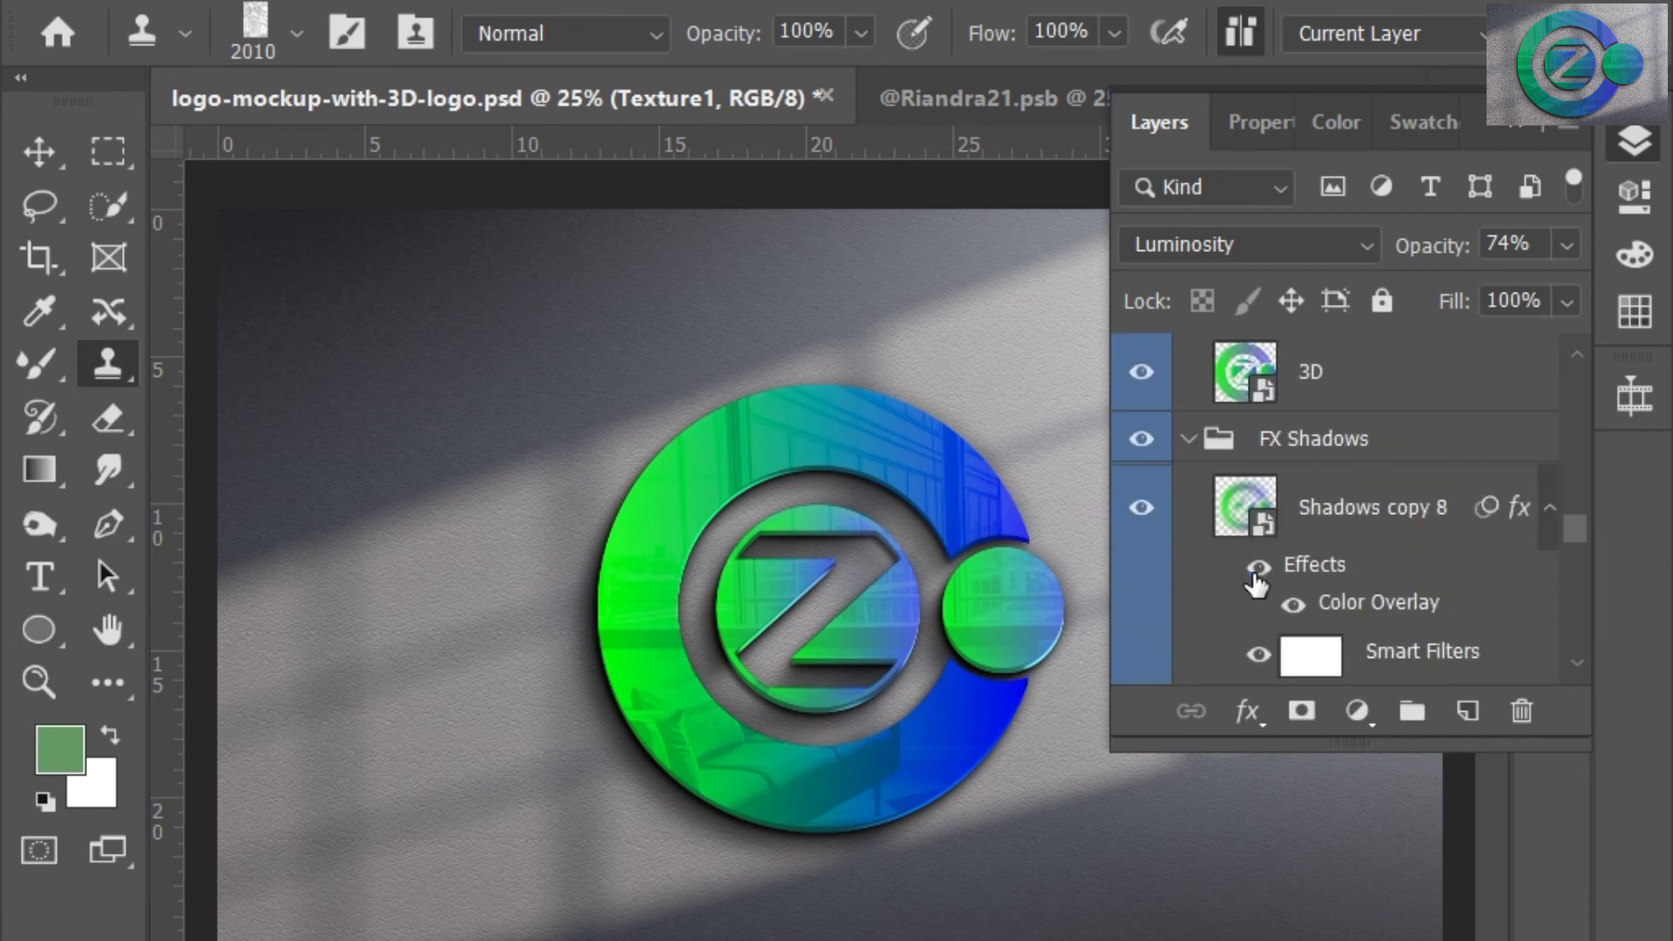
pyautogui.click(1256, 571)
pyautogui.click(1256, 572)
pyautogui.click(1256, 571)
pyautogui.scroll(-1, 1255, 574)
# - Hide the layer effects of Shadows copy 7 and the Shadows copy 6 layer, and put the layer list away
pyautogui.scroll(-5, 1255, 579)
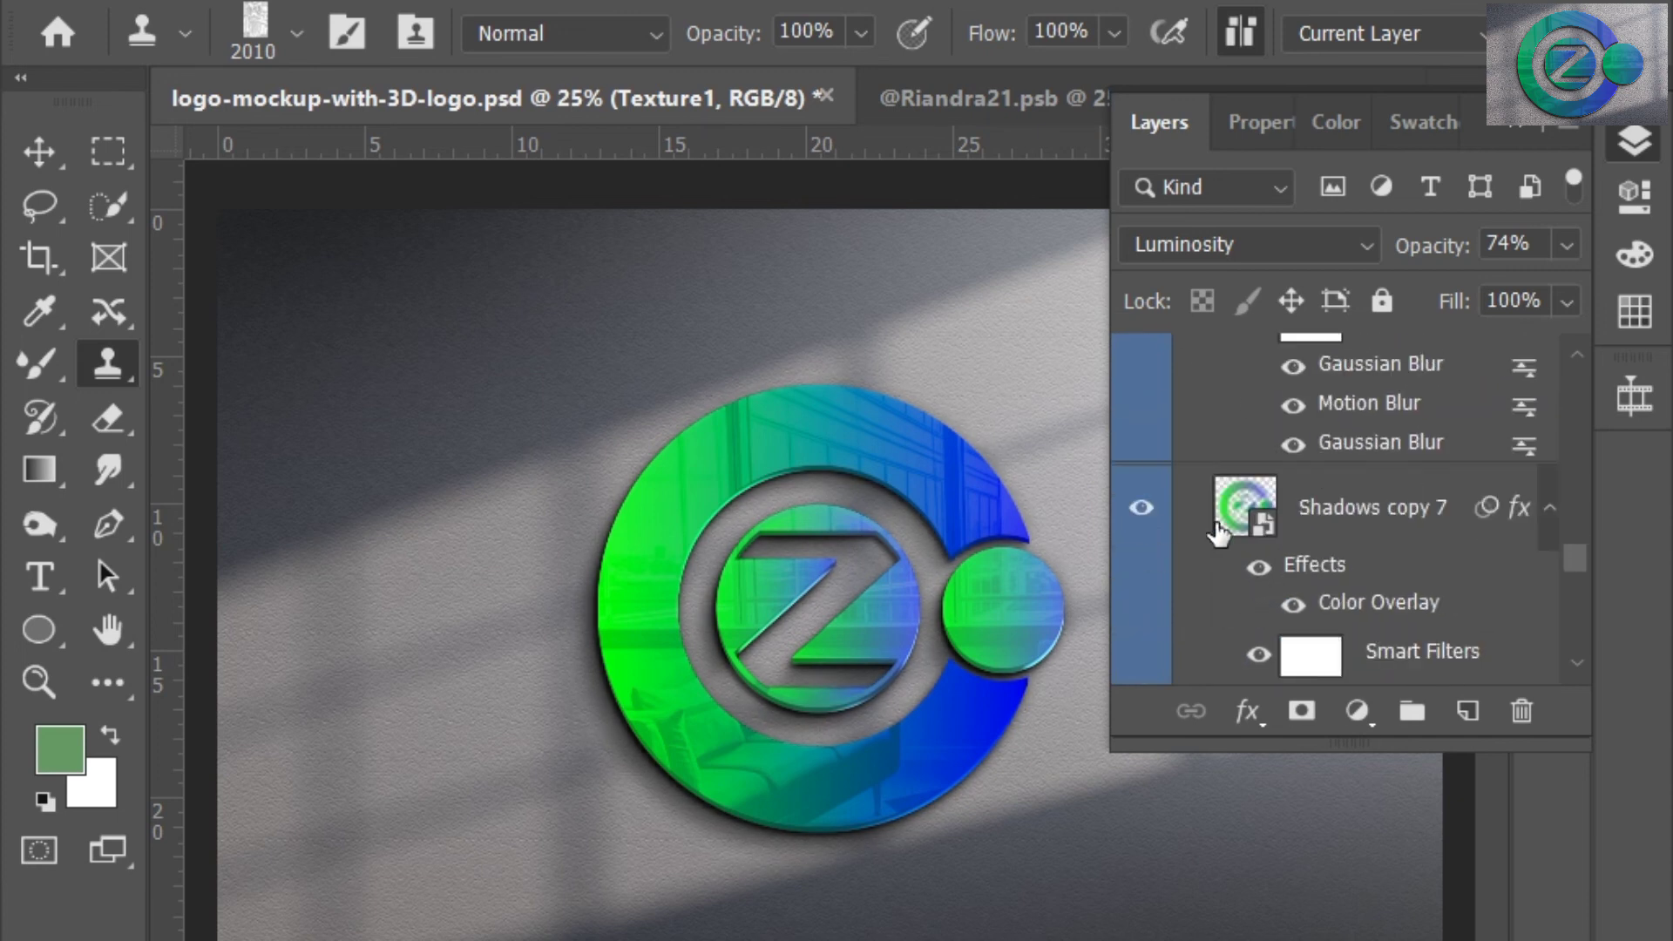
pyautogui.click(1255, 571)
pyautogui.click(1256, 572)
pyautogui.scroll(-3, 1273, 597)
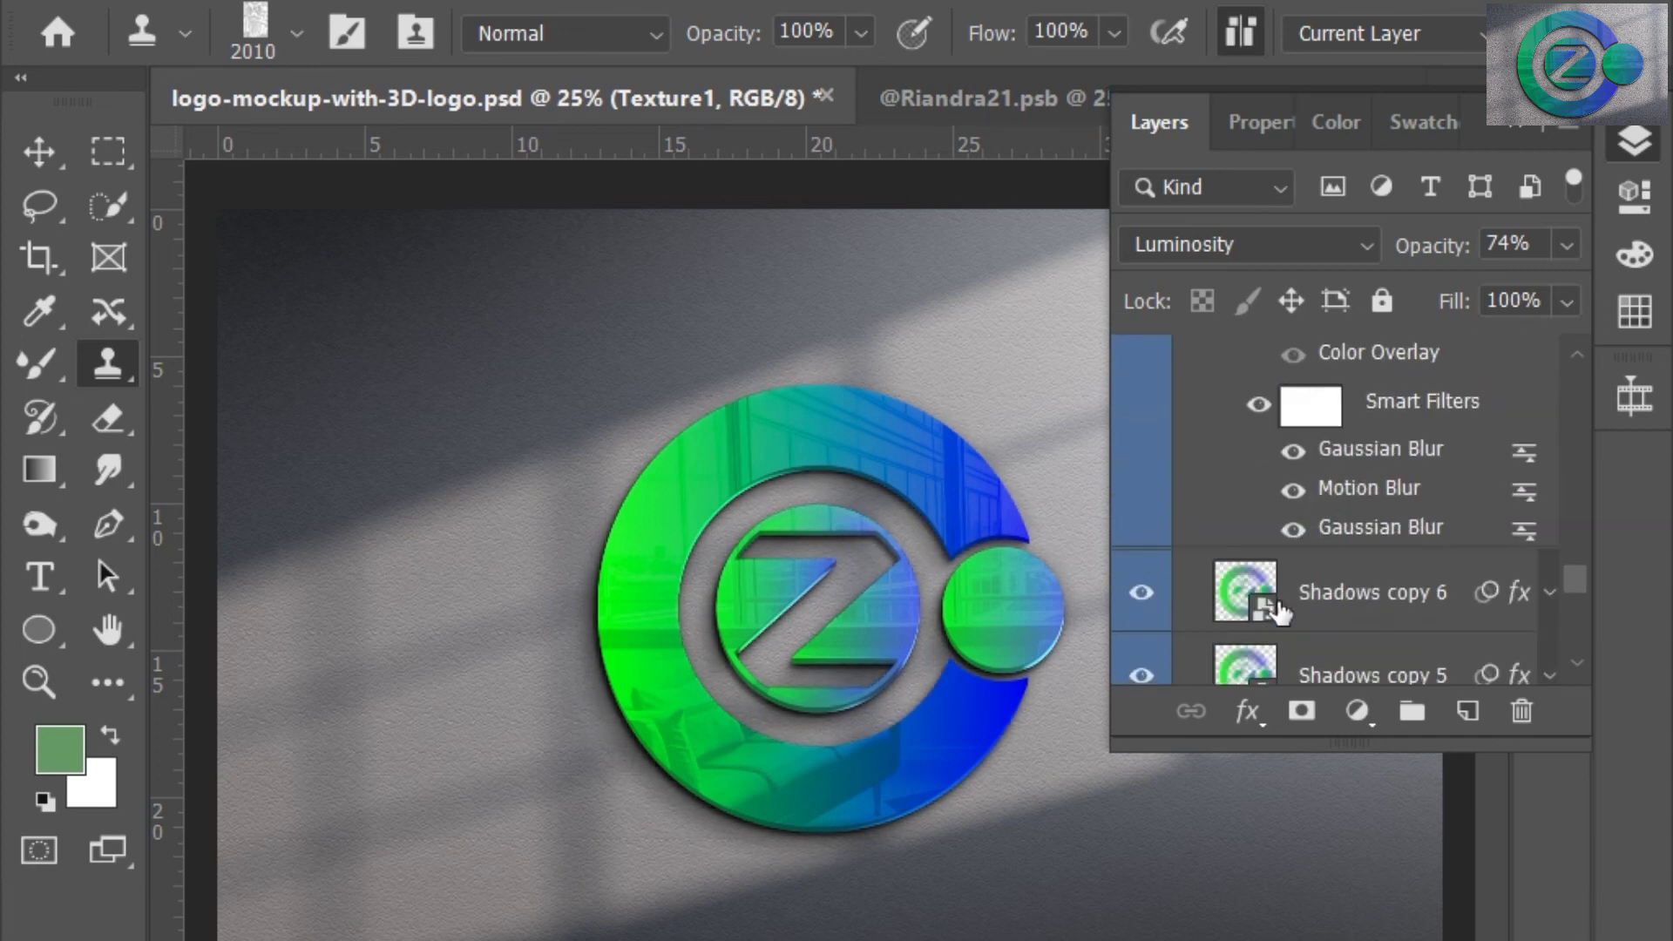
pyautogui.click(1142, 598)
pyautogui.scroll(-2, 1142, 598)
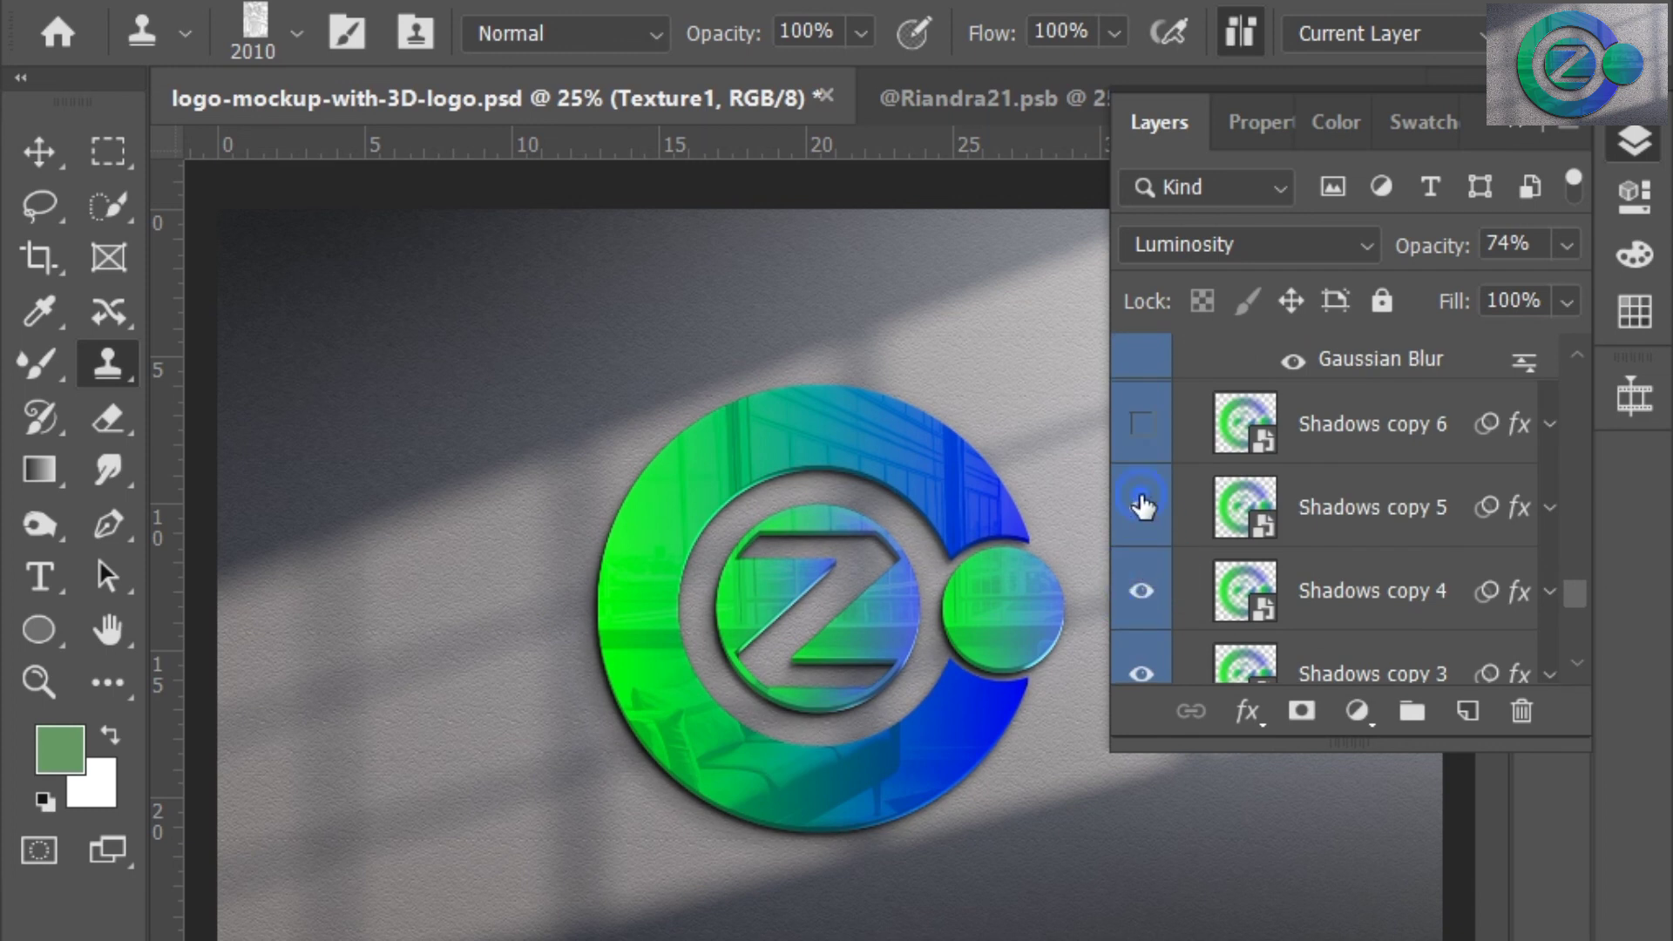
pyautogui.scroll(-5, 1223, 613)
pyautogui.click(1543, 141)
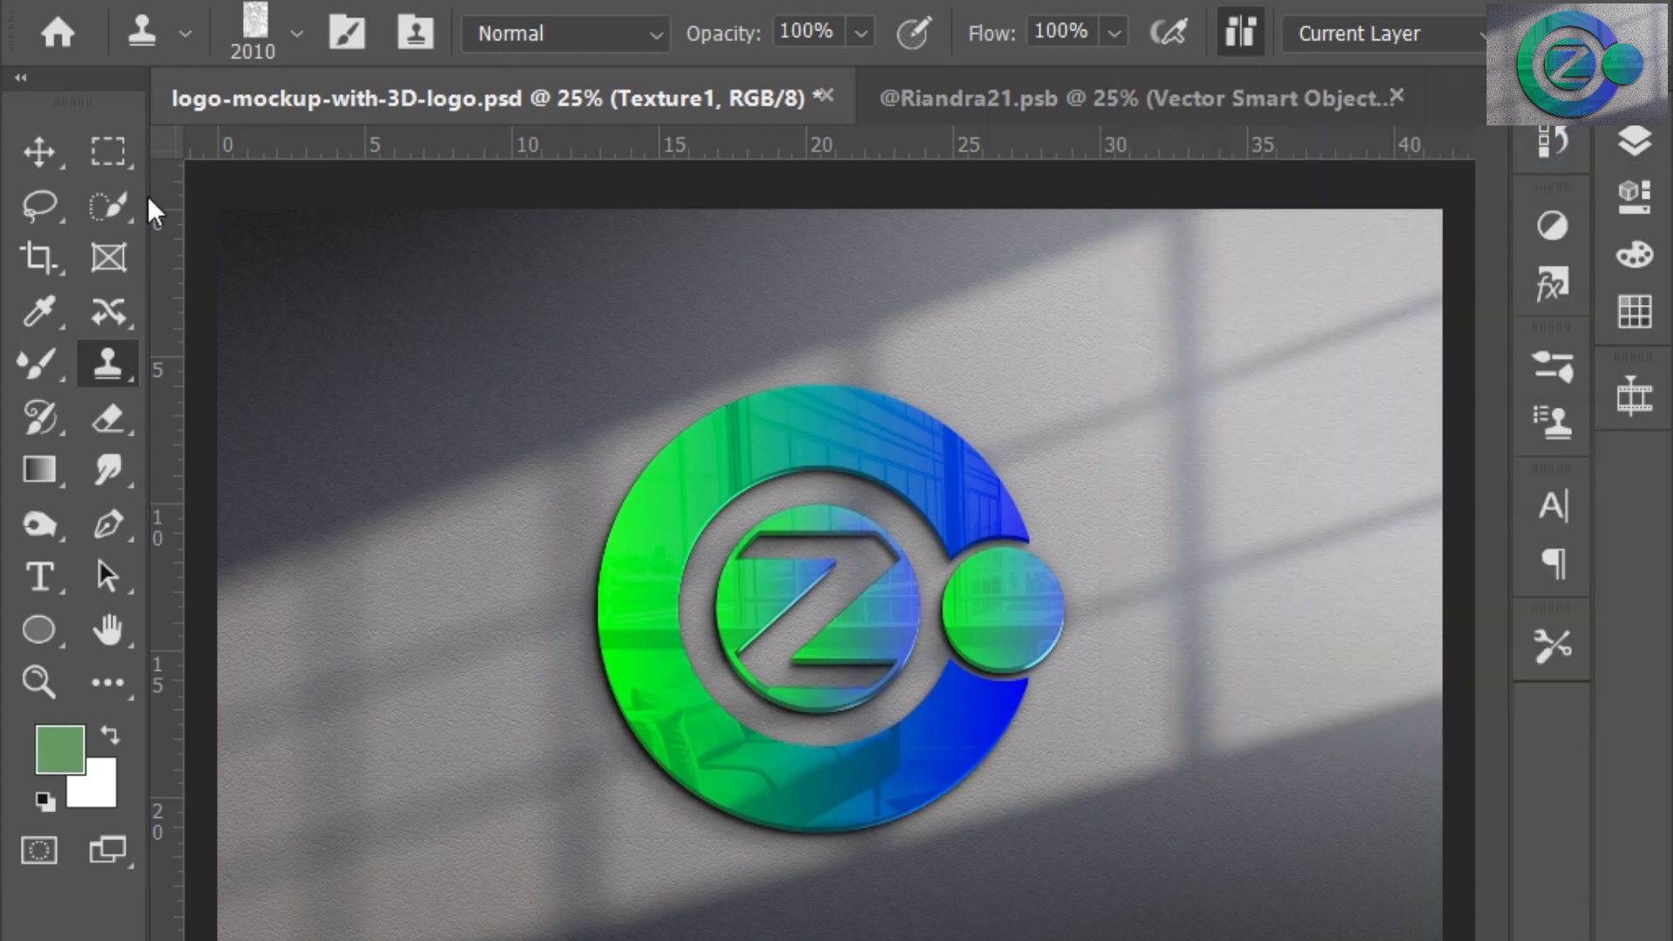
# - Start exporting the finished logo mockup with Export As
pyautogui.click(103, 2)
pyautogui.moveTo(180, 471)
pyautogui.click(738, 507)
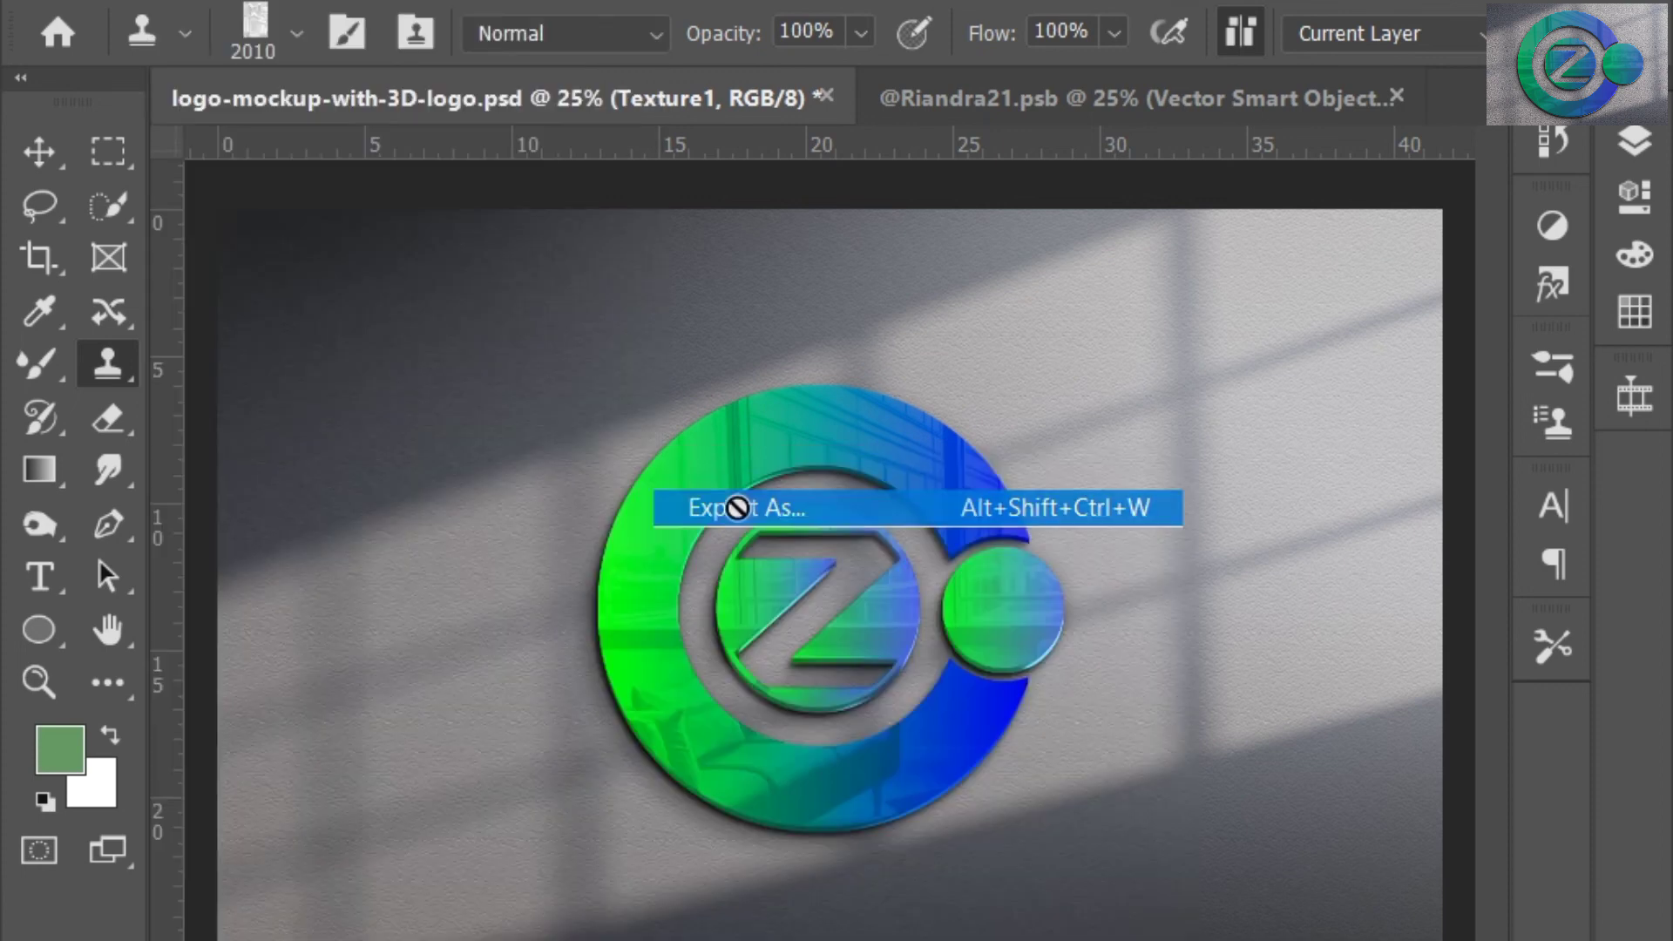